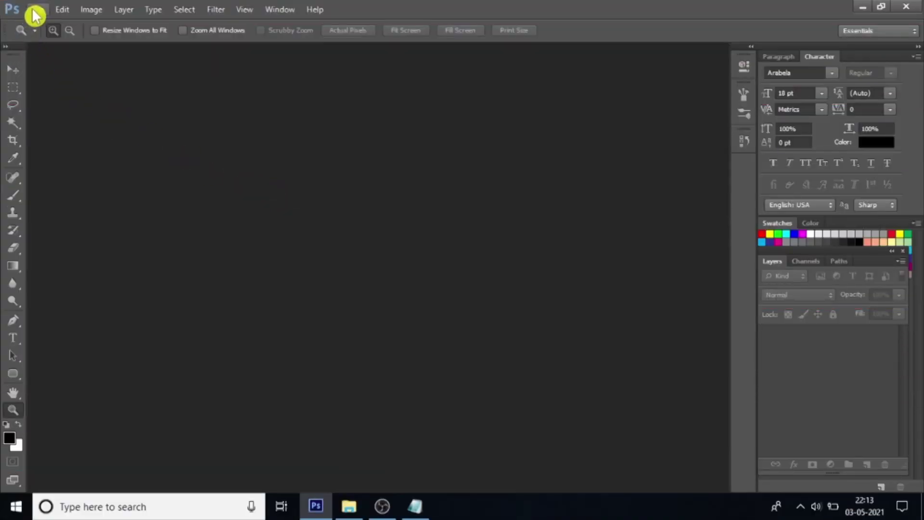
Open Photoshop's File menu to begin a new document
left_click(37, 10)
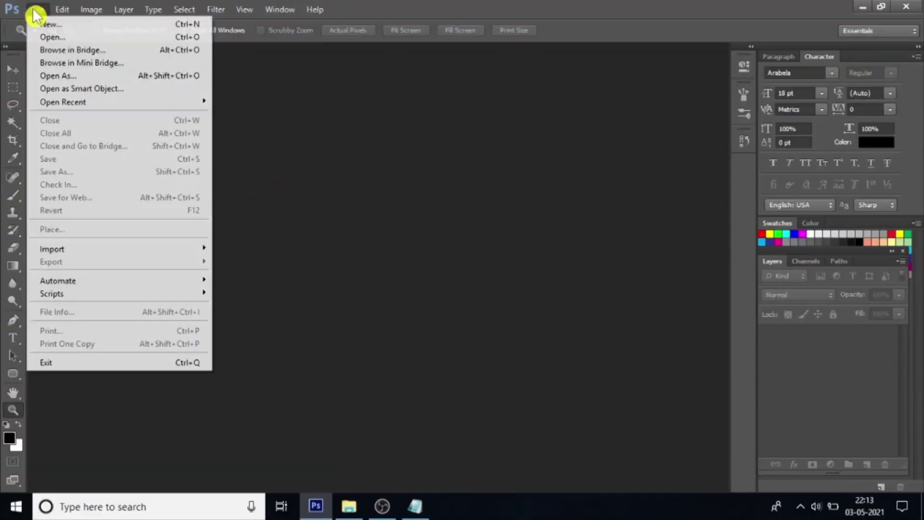
Create a new 10 × 10 cm document at 300 pixels per inch
left_click(41, 26)
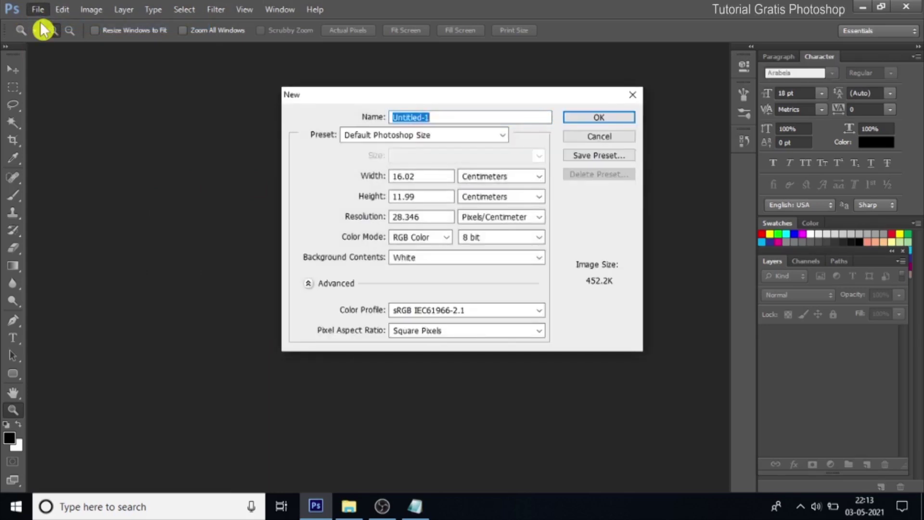
double_click(418, 176)
type("10")
type("1")
type("300")
left_click(494, 219)
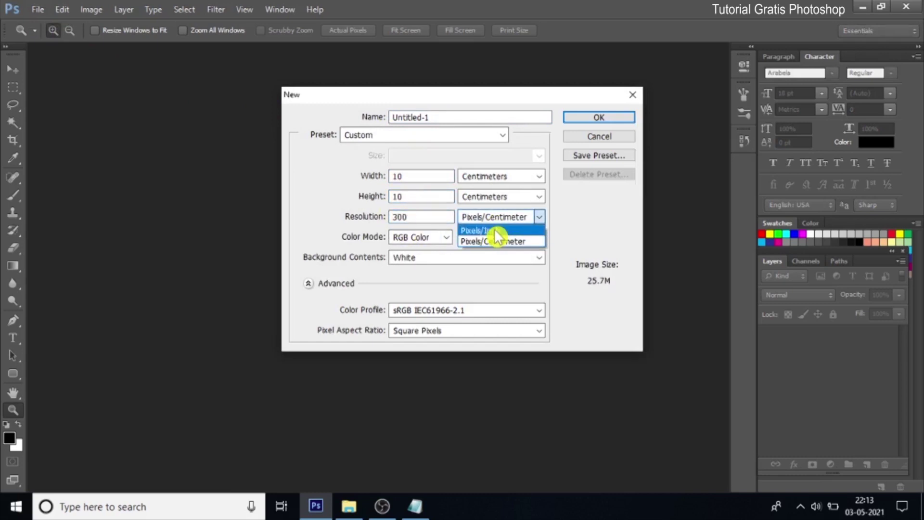
left_click(592, 118)
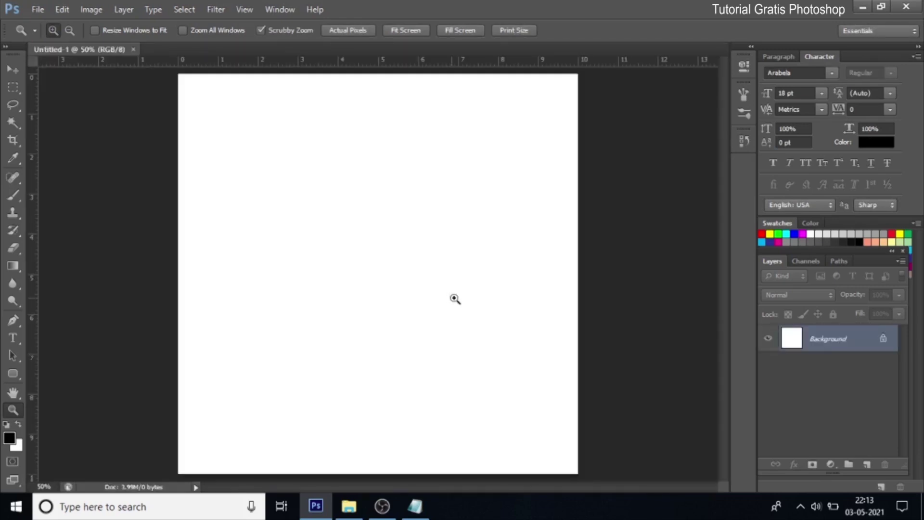
Unlock the Background as Layer 0 and add a Gradient Overlay effect
double_click(848, 345)
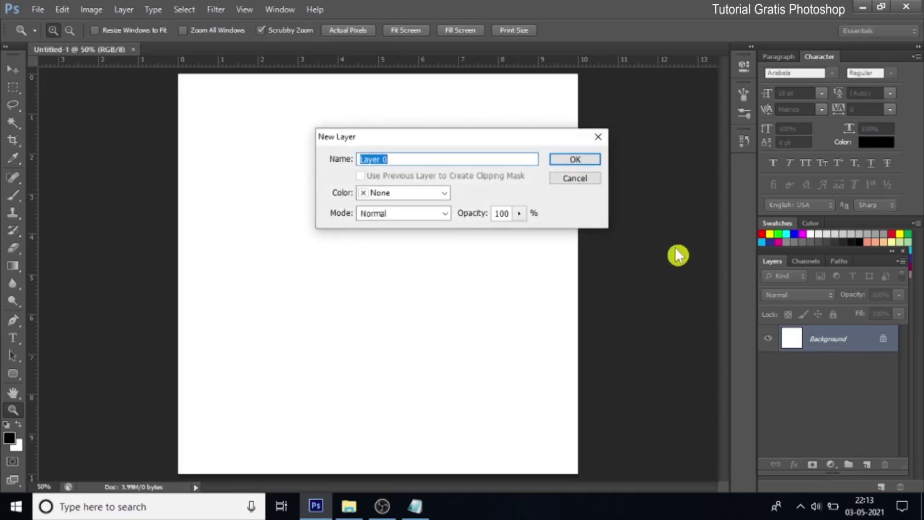
left_click(588, 161)
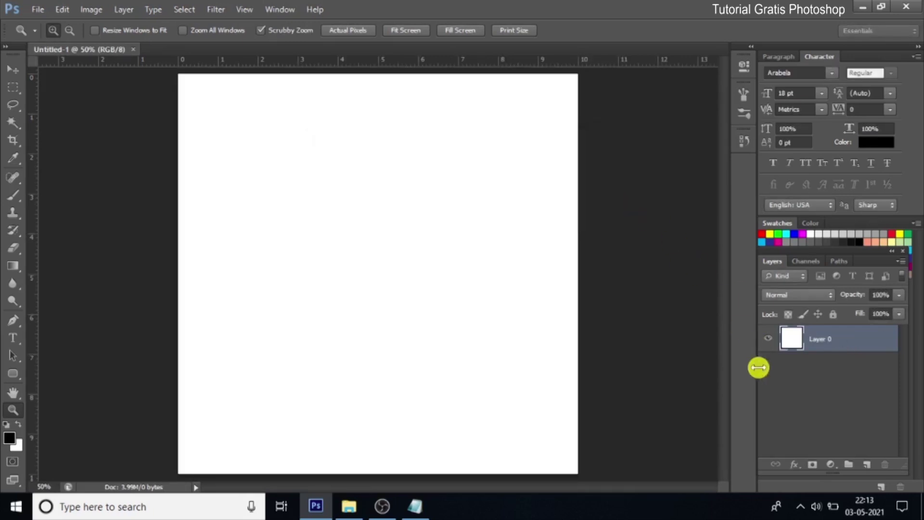
left_click(794, 466)
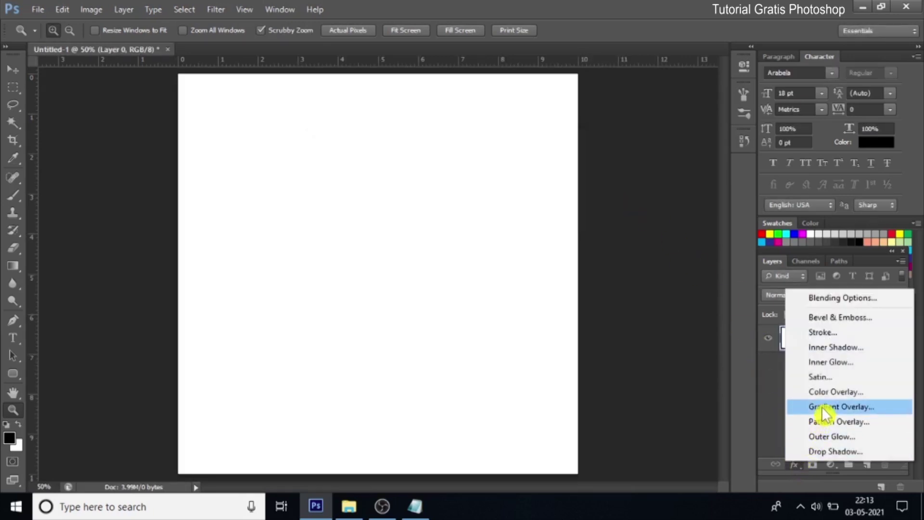
key("Escape")
key("space")
left_click_drag(283, 161, 741, 159)
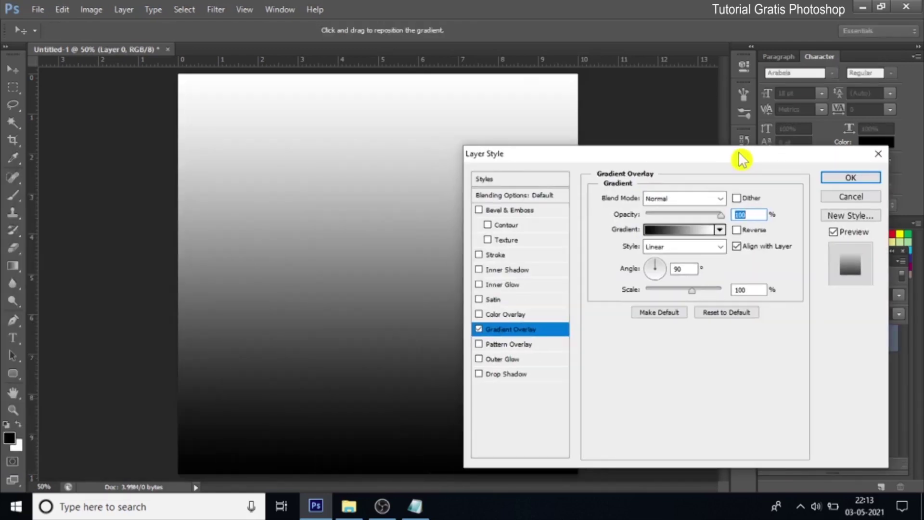
Set the gradient's left colour stop to a light teal
left_click(673, 236)
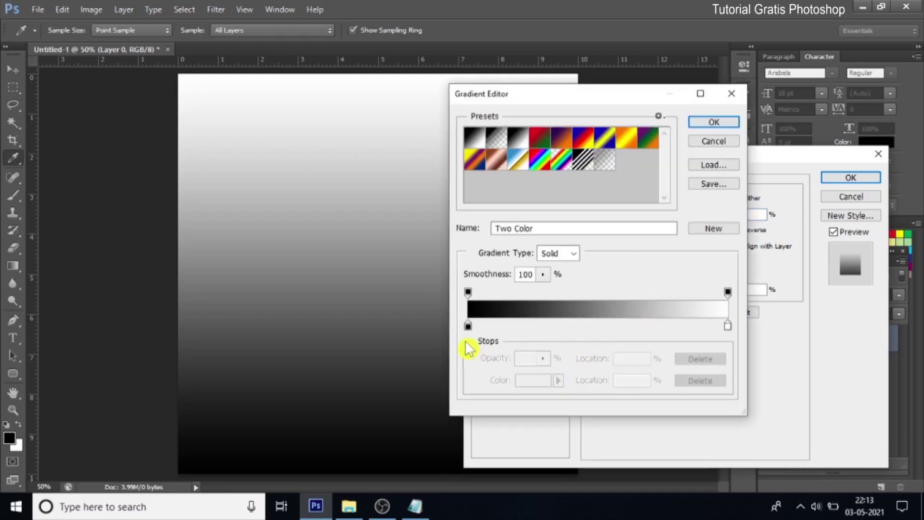
left_click(468, 325)
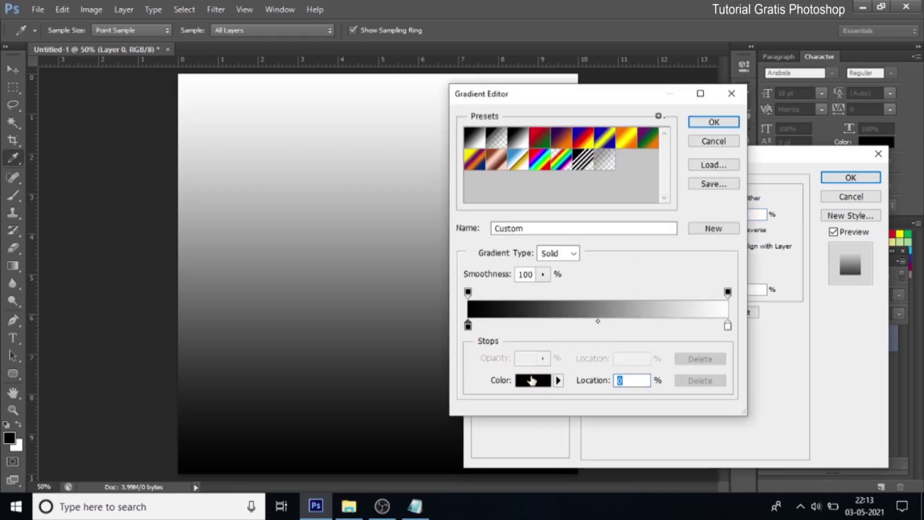
left_click(532, 381)
left_click(749, 328)
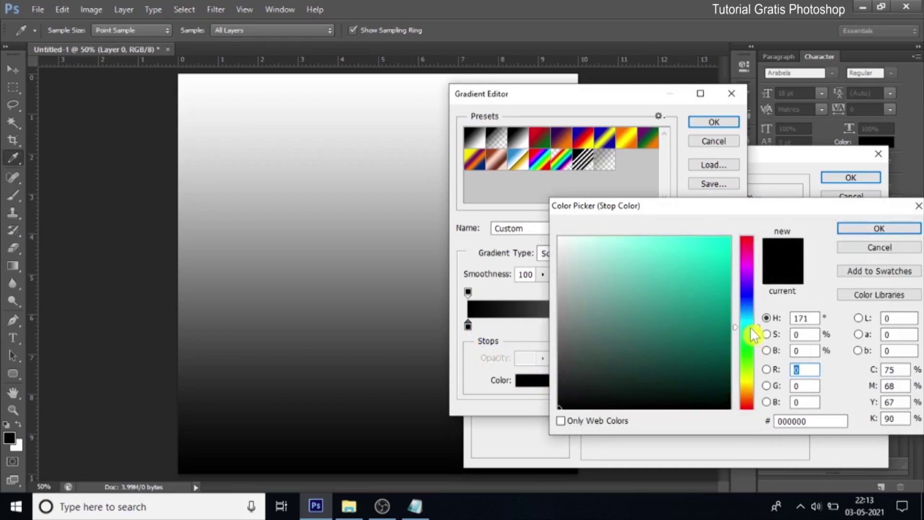
left_click(728, 318)
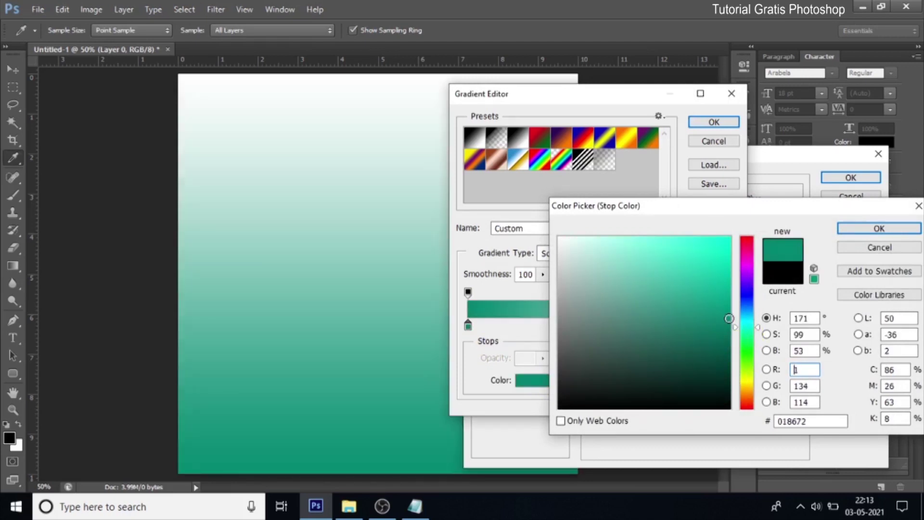
left_click_drag(725, 313, 727, 308)
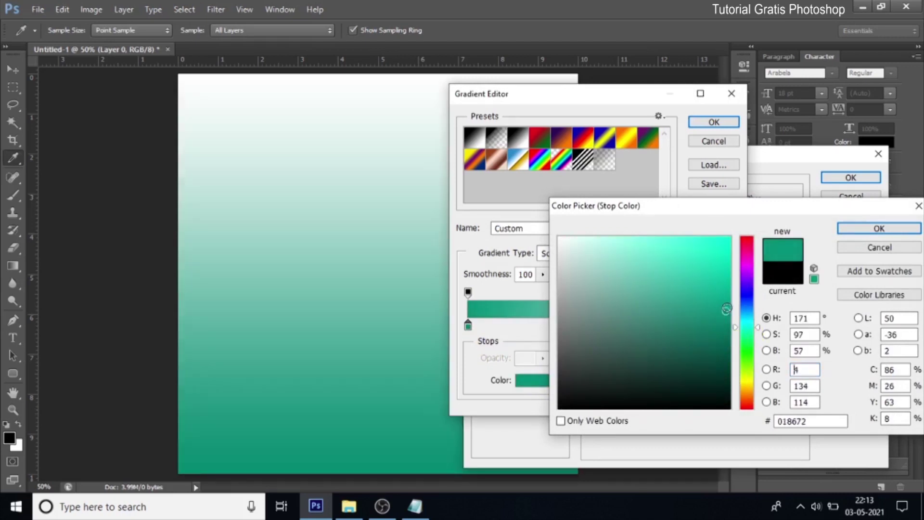
left_click(871, 229)
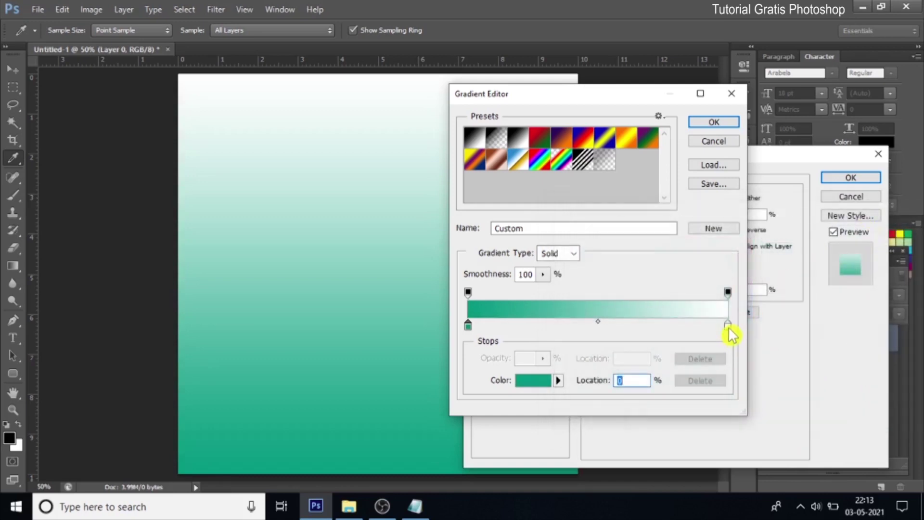
Set the gradient's right colour stop to magenta
left_click(729, 327)
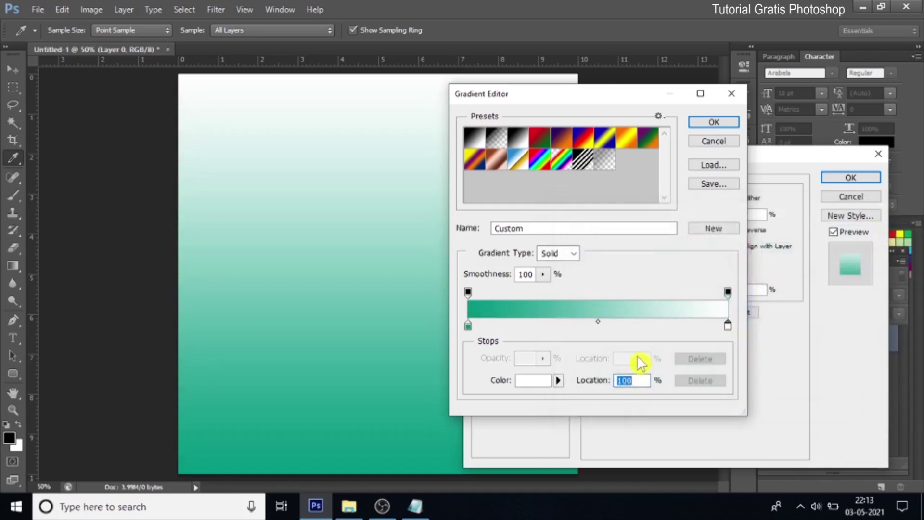
left_click(534, 381)
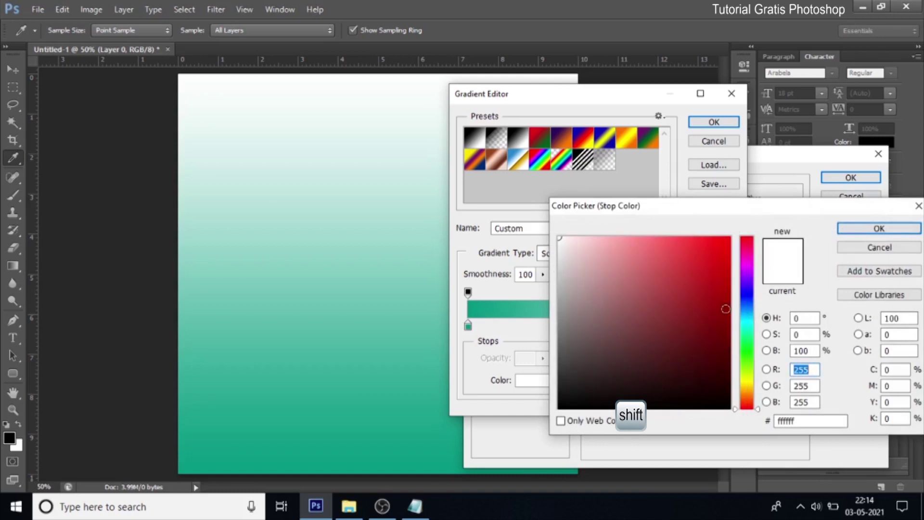
left_click(749, 265)
left_click_drag(748, 265, 748, 263)
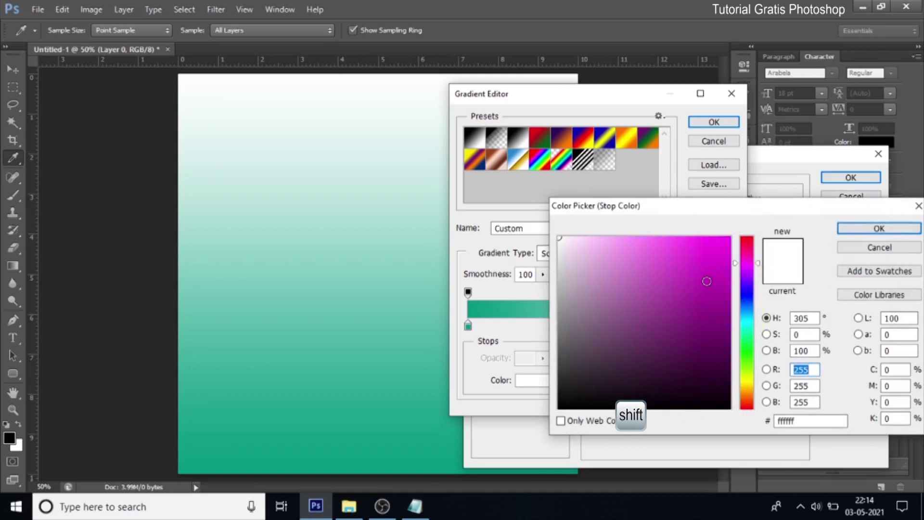
left_click(706, 281)
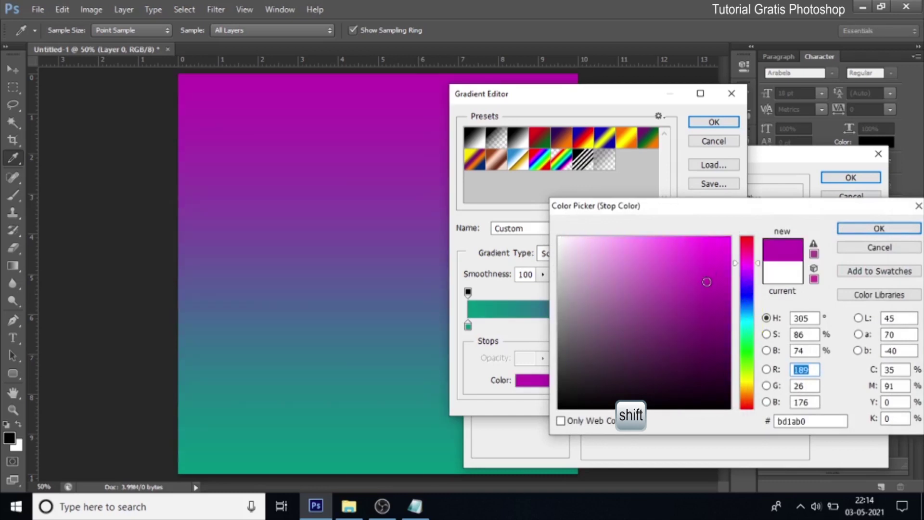
left_click_drag(707, 281, 707, 283)
left_click(862, 236)
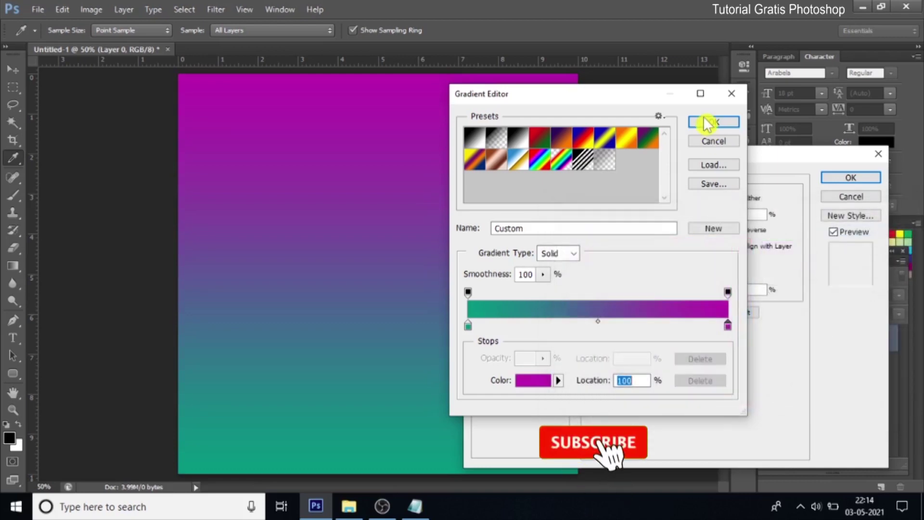
Accept the teal-to-magenta gradient and apply the overlay to Layer 0
left_click(711, 124)
left_click(826, 177)
key("z")
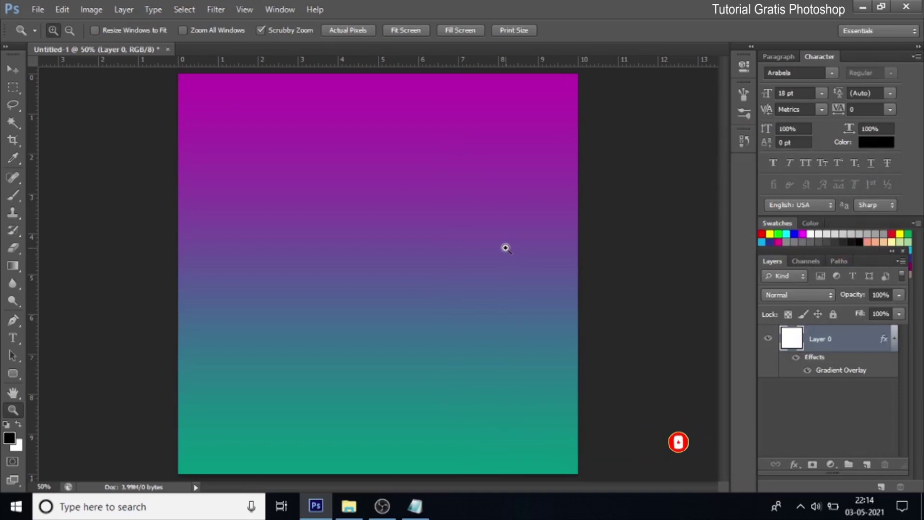
left_click(15, 371)
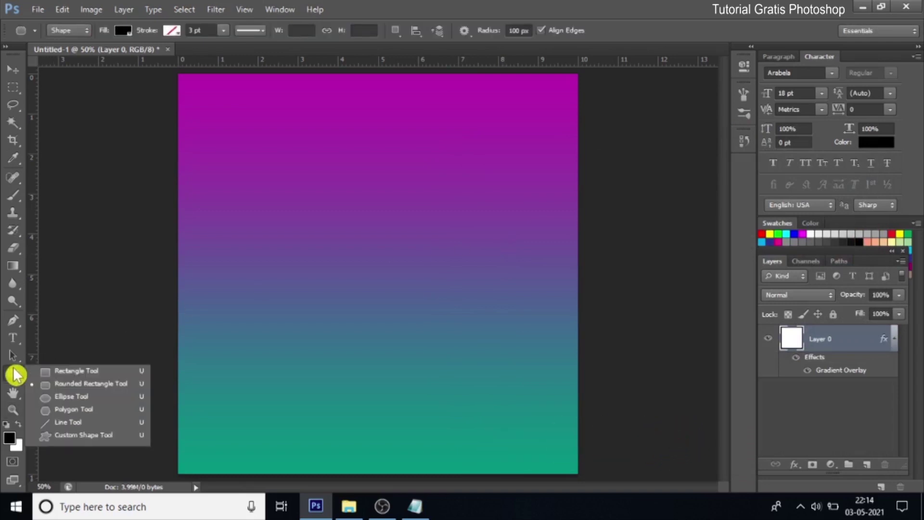
Draw a heart path about 6.4 cm wide using the Custom Shape tool in Path mode
left_click(102, 435)
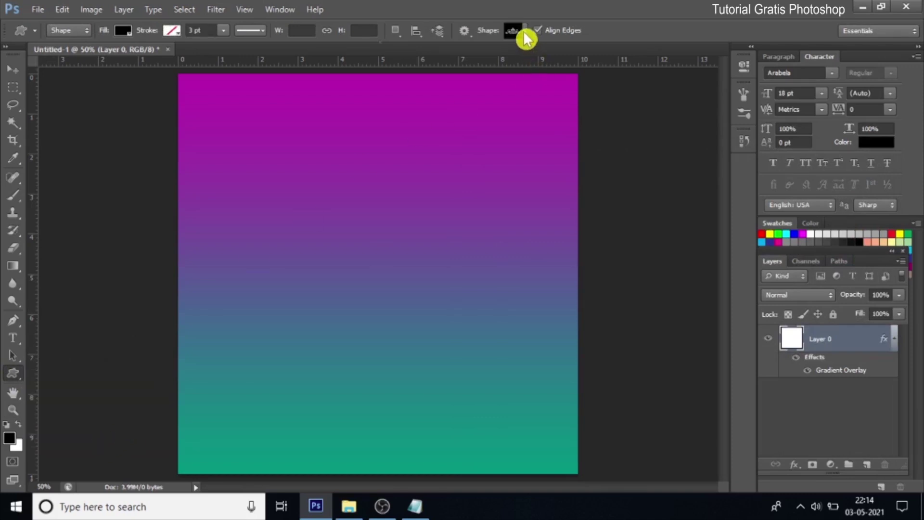
left_click(525, 32)
left_click_drag(629, 134, 632, 244)
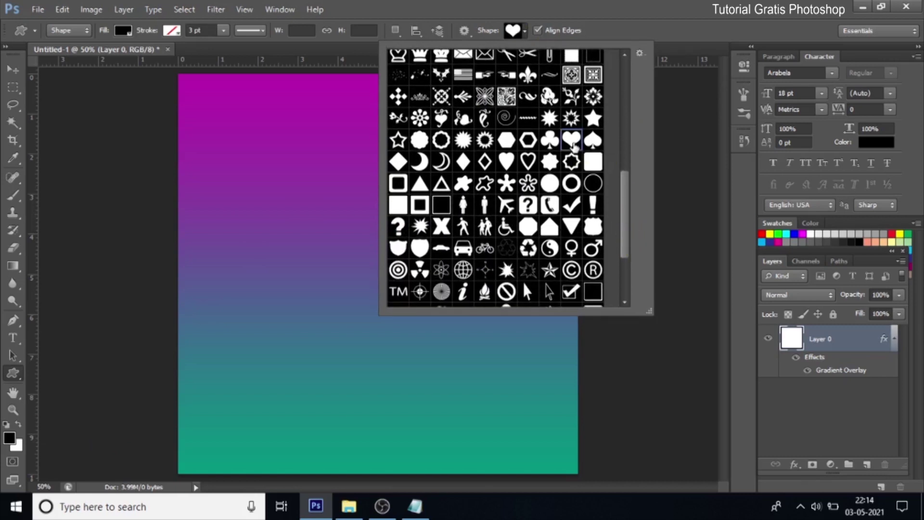
left_click(83, 31)
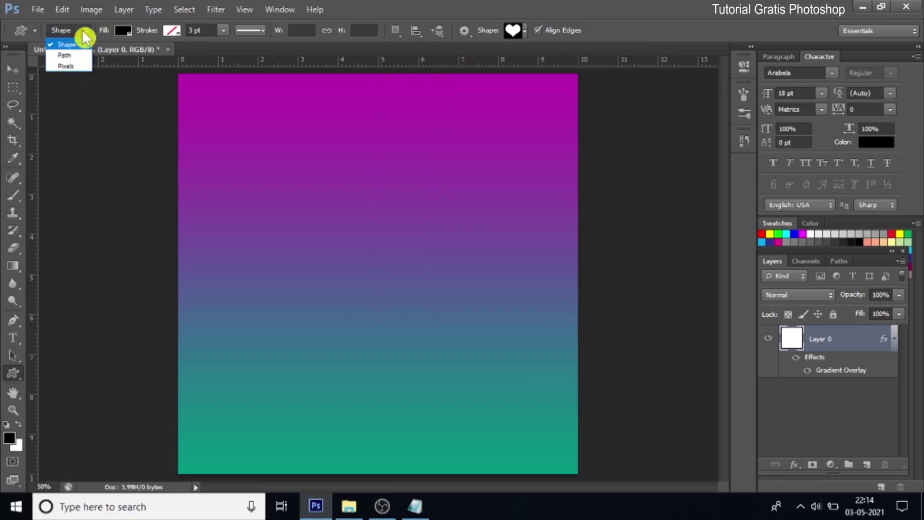
left_click(83, 56)
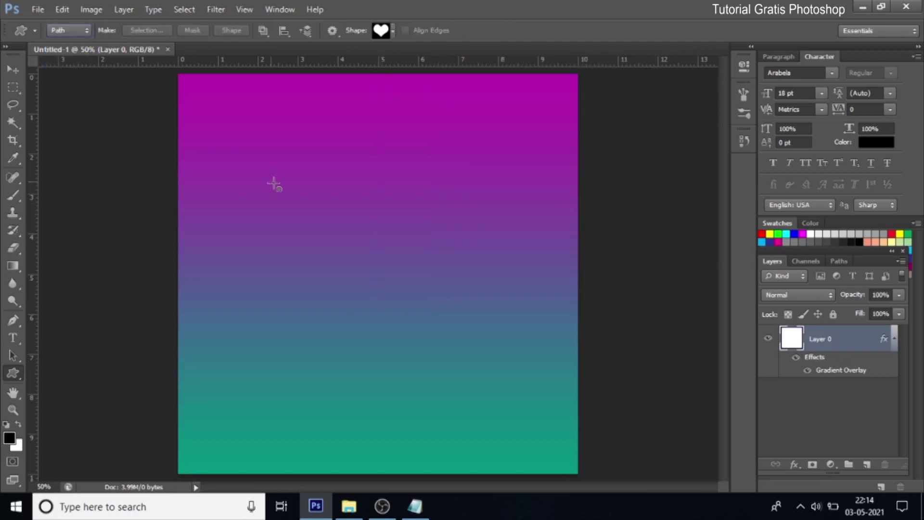
left_click_drag(279, 187, 499, 379)
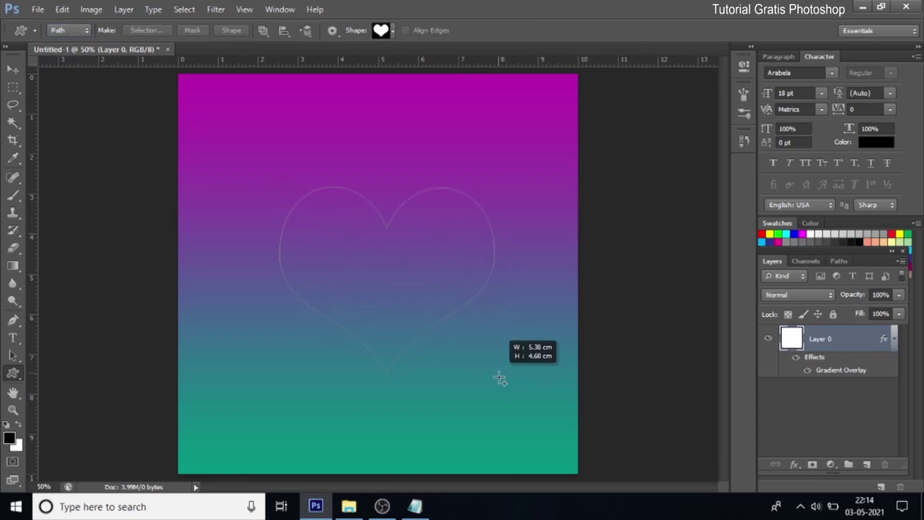
left_click_drag(500, 379, 543, 364)
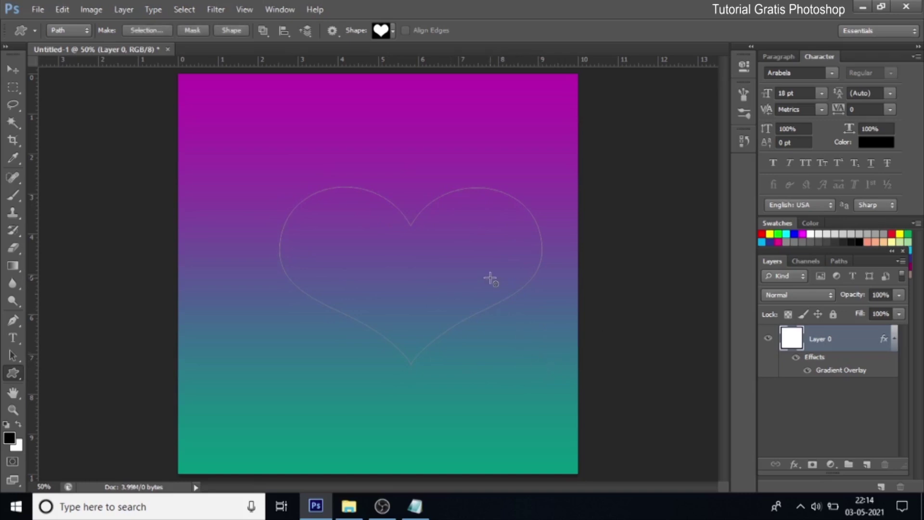
Turn the heart path into a selection and fill it white on a new Layer 1
left_click(157, 31)
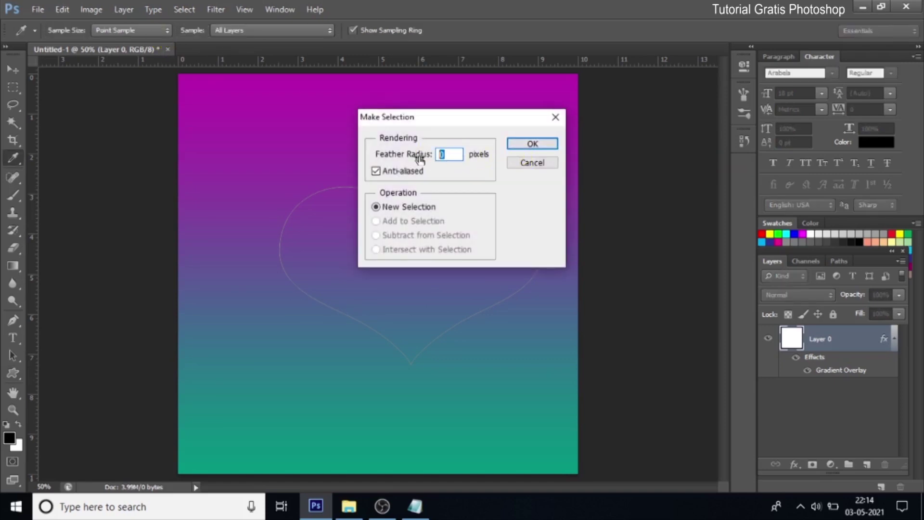
left_click(533, 144)
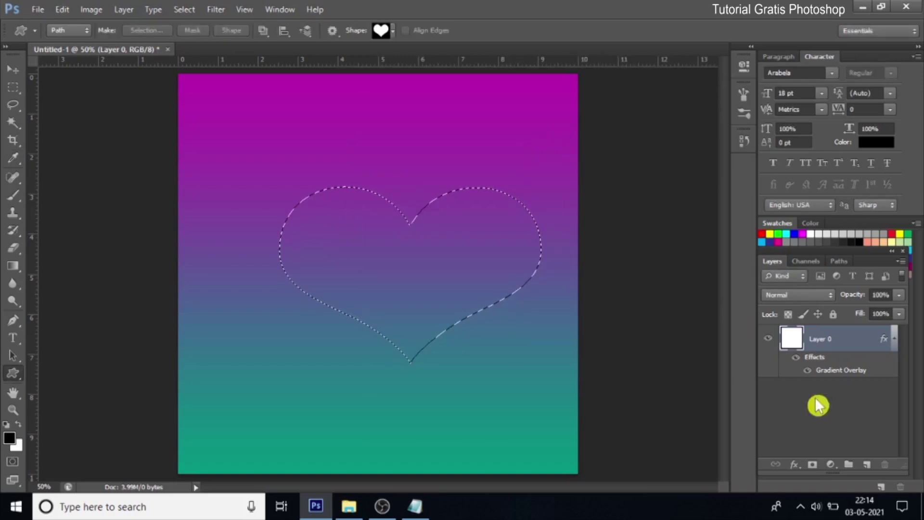
left_click(867, 465)
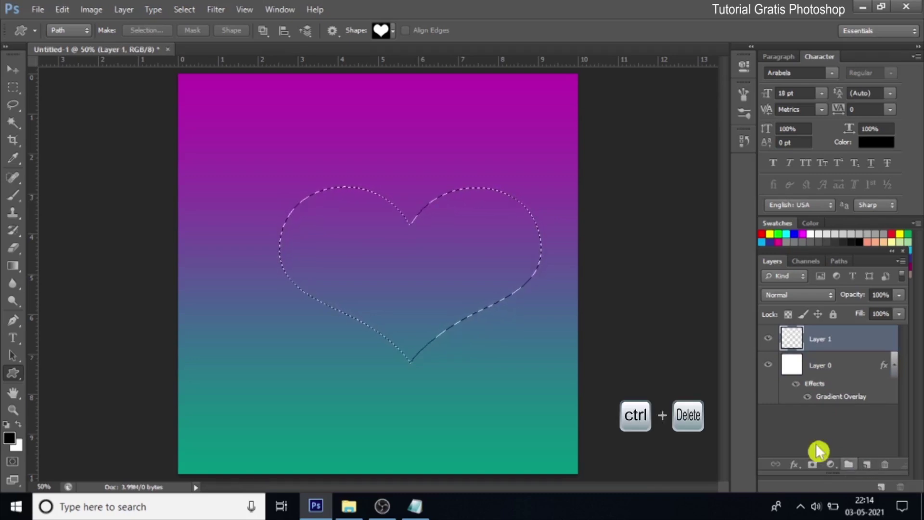
key("ctrl+Delete")
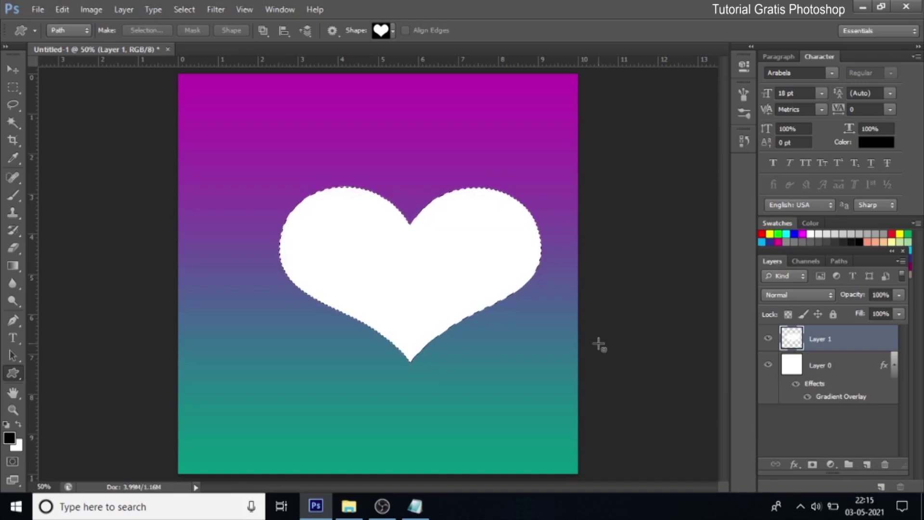
Rotate the white heart 180° into a dome, move it up-left, and deselect
key("ctrl+t")
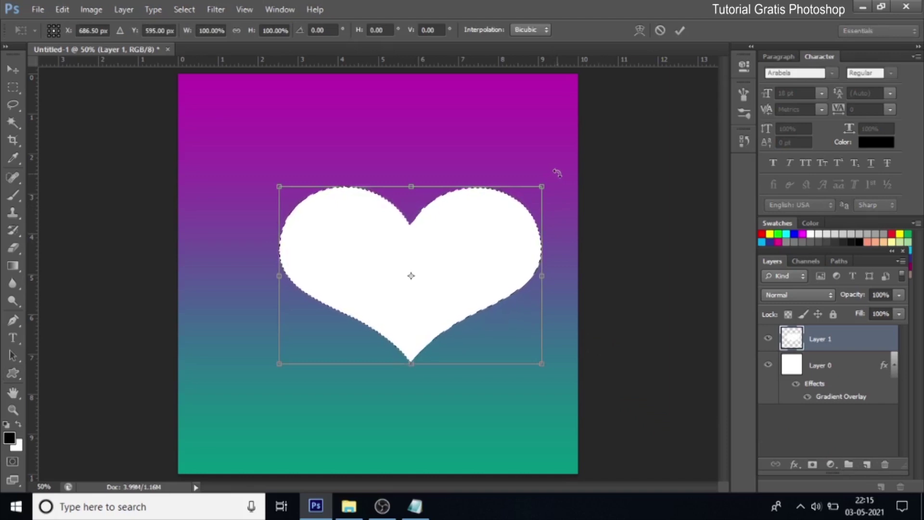
key("shift")
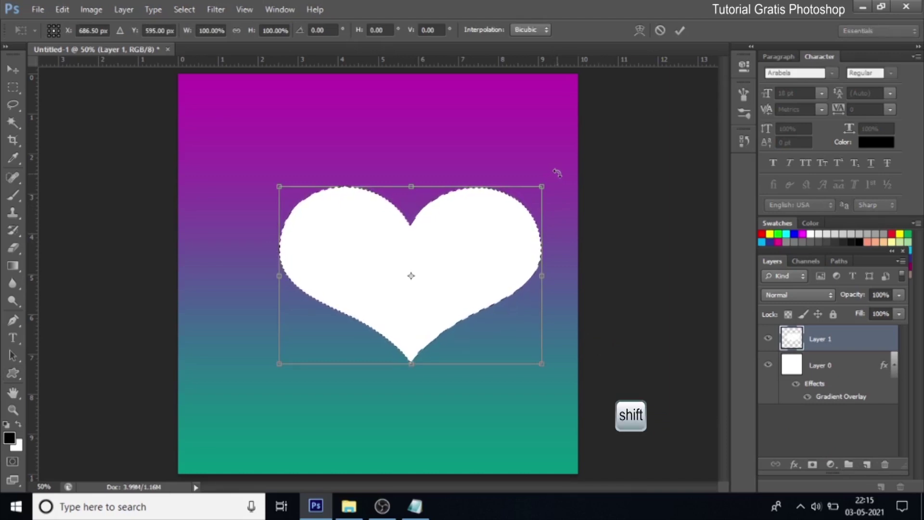
mouse_move(559, 173)
left_mouse_down()
mouse_move(338, 324)
mouse_move(361, 320)
left_mouse_up()
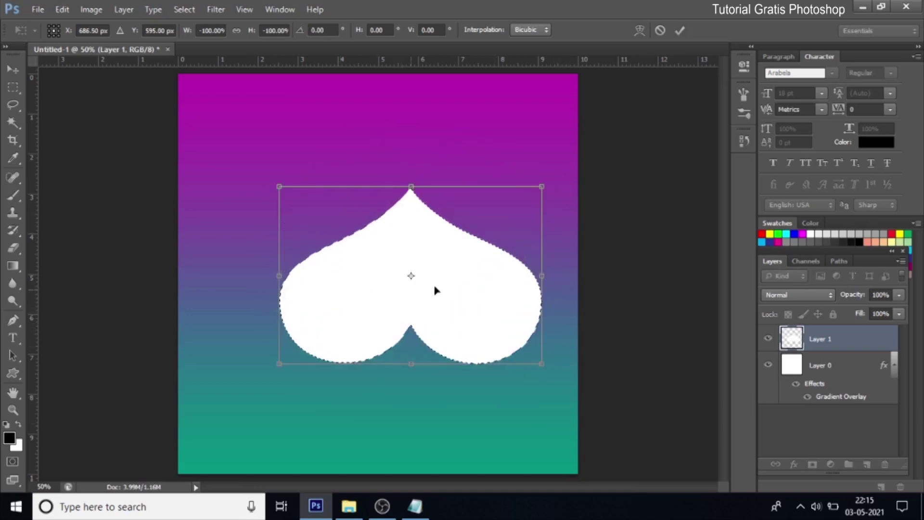
left_click_drag(433, 287, 416, 257)
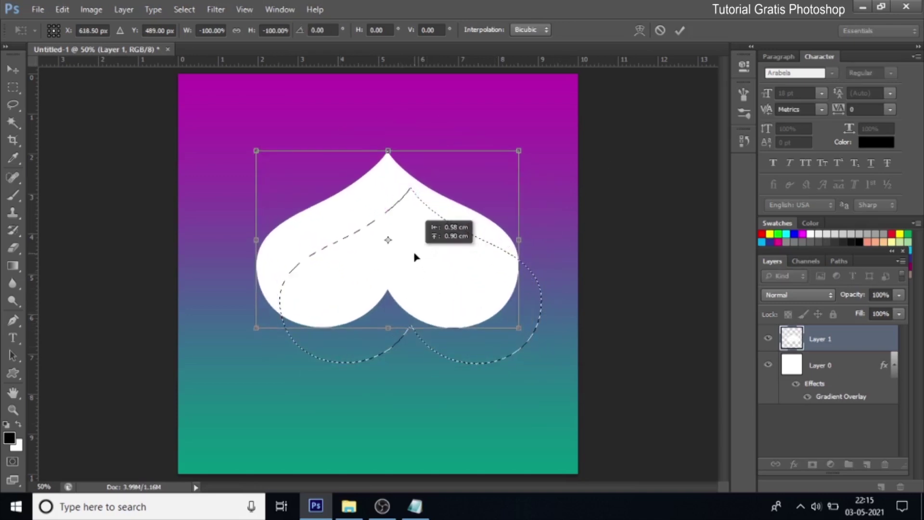
left_click(681, 30)
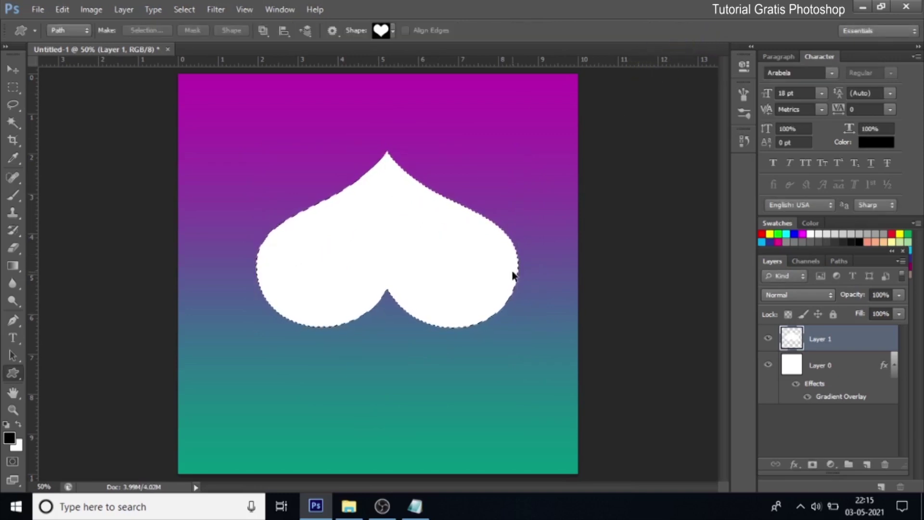
key("ctrl+d")
key("ctrl+d")
Draw a 150 px-radius rounded rectangle below the dome and fill it white
left_click(14, 378)
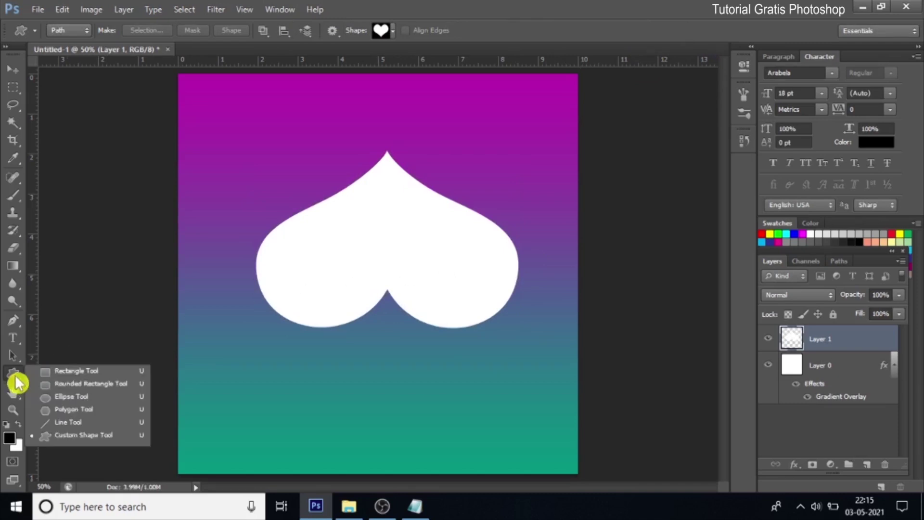
left_click(100, 383)
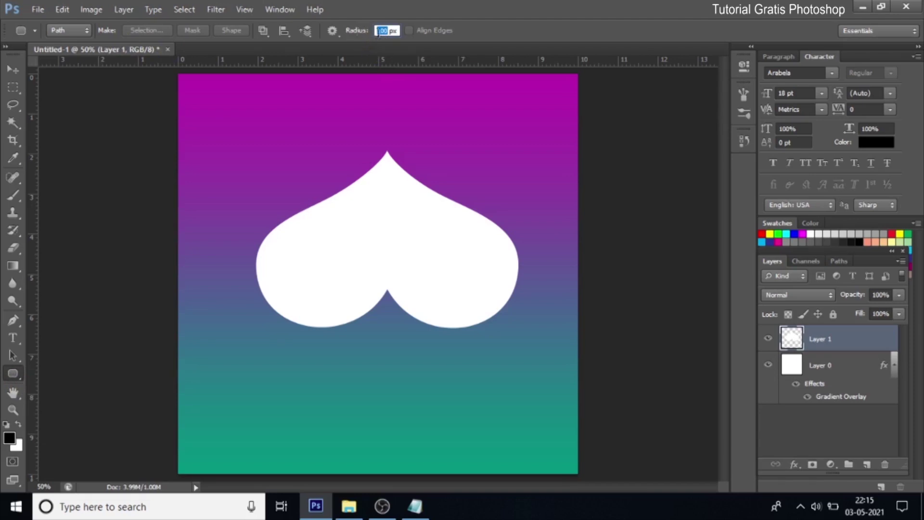
type("1")
mouse_move(215, 265)
left_mouse_down()
mouse_move(601, 425)
mouse_move(550, 515)
left_mouse_up()
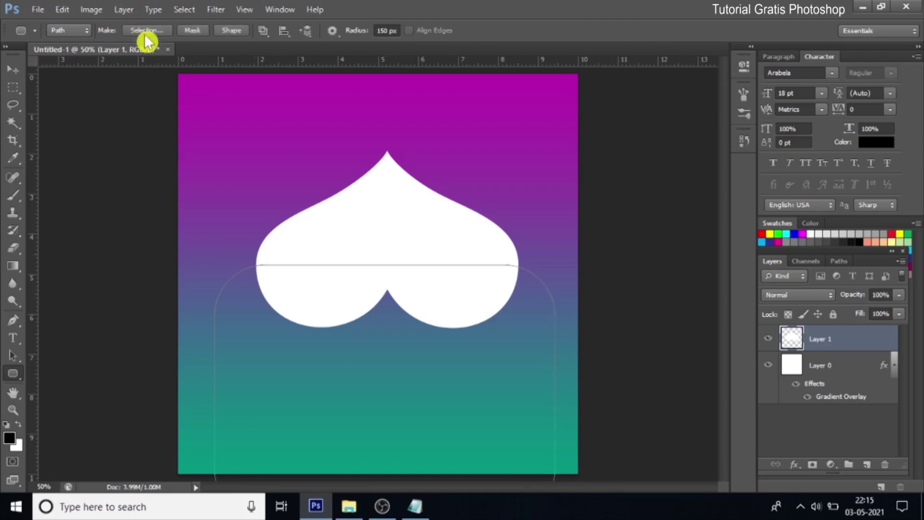
left_click(147, 30)
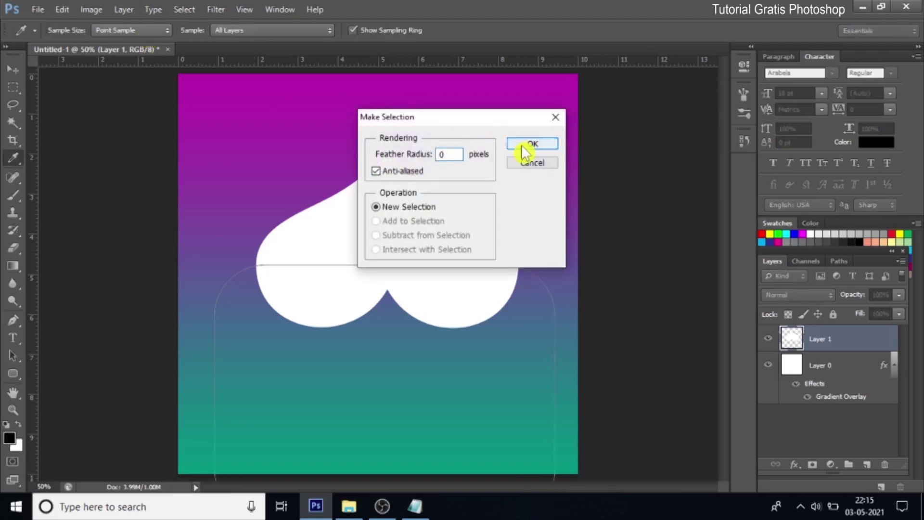
left_click(529, 144)
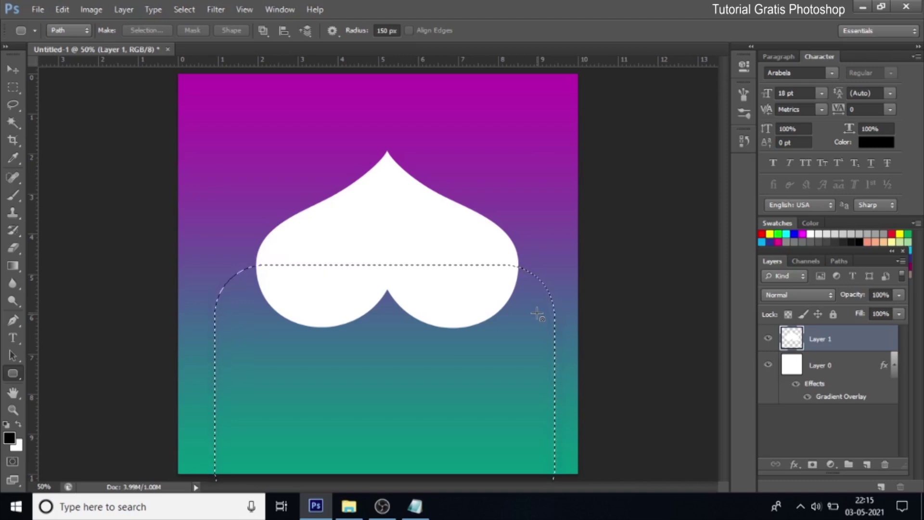
key("ctrl+Delete")
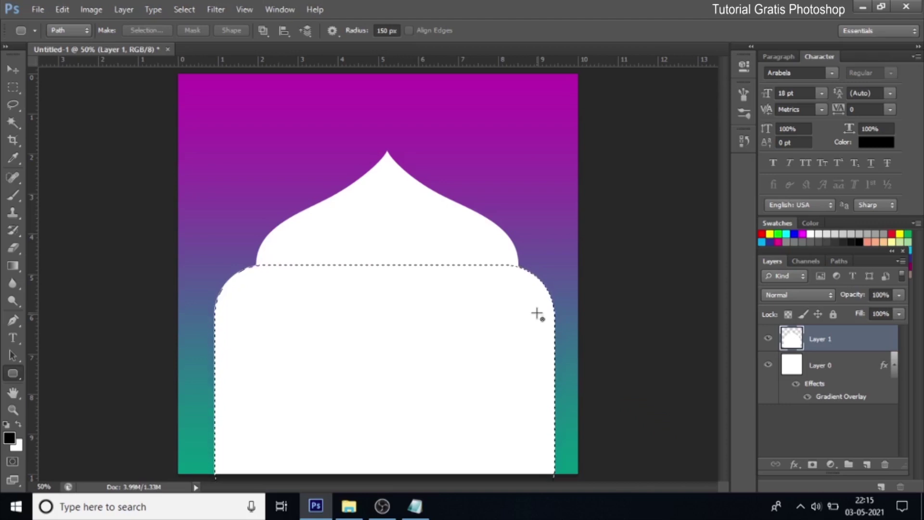
key("ctrl+d")
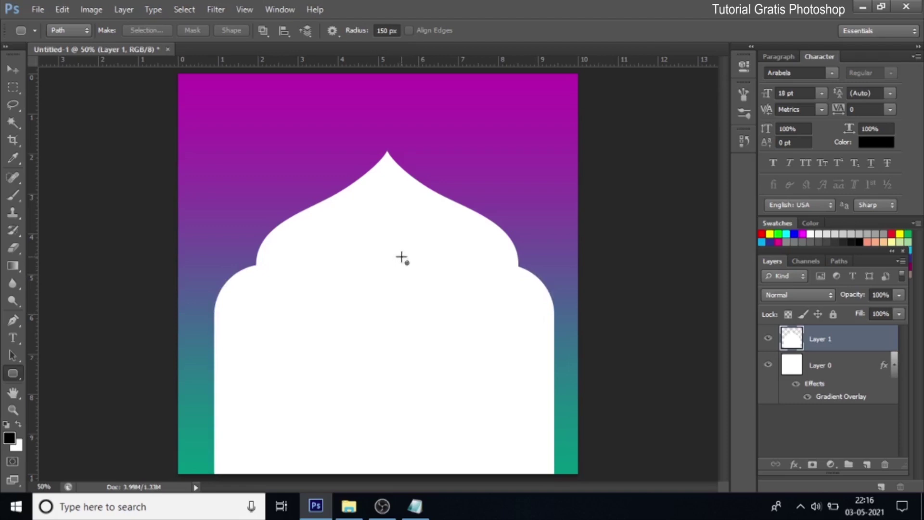
key("ctrl+t")
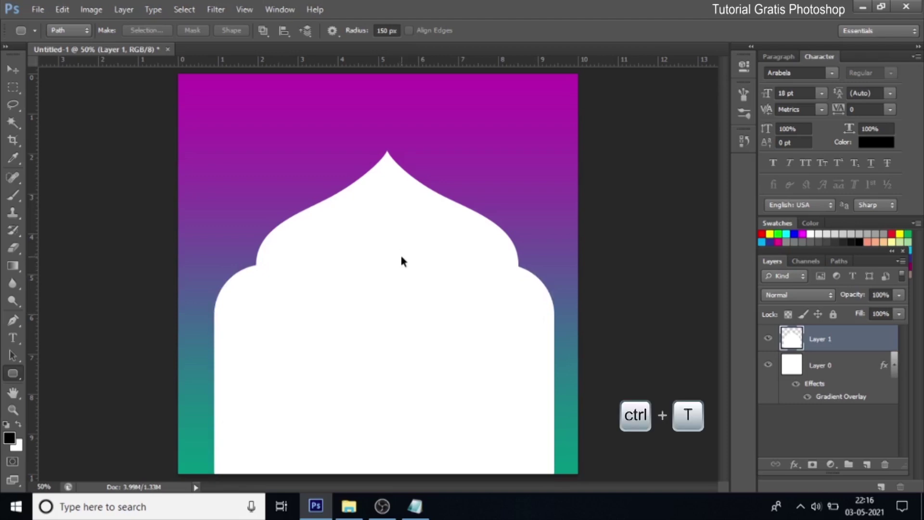
Scale the white arch to about 83% around its centre and move it higher
key("shift+alt")
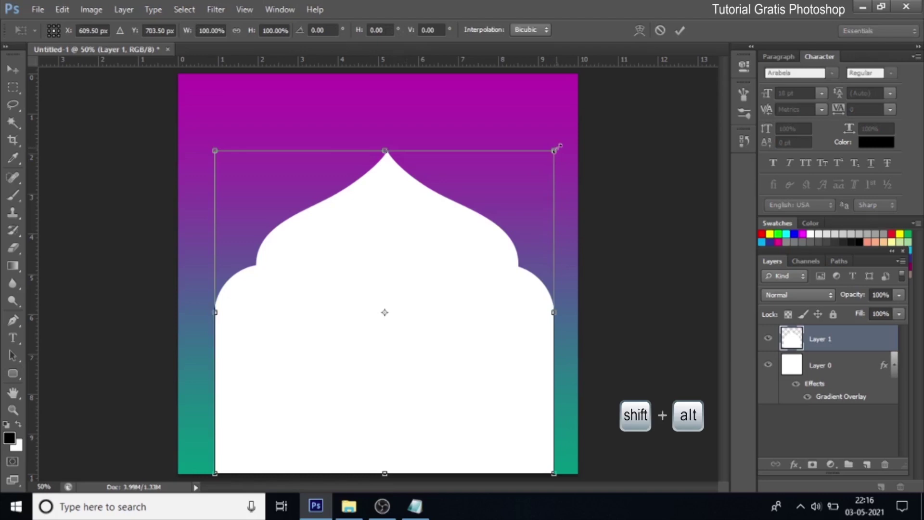
left_click_drag(554, 150, 525, 178)
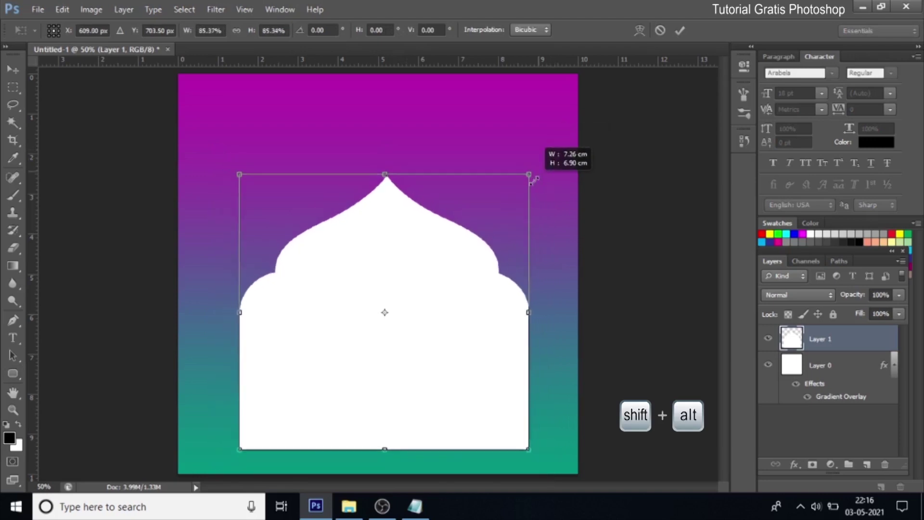
left_click_drag(461, 326, 453, 295)
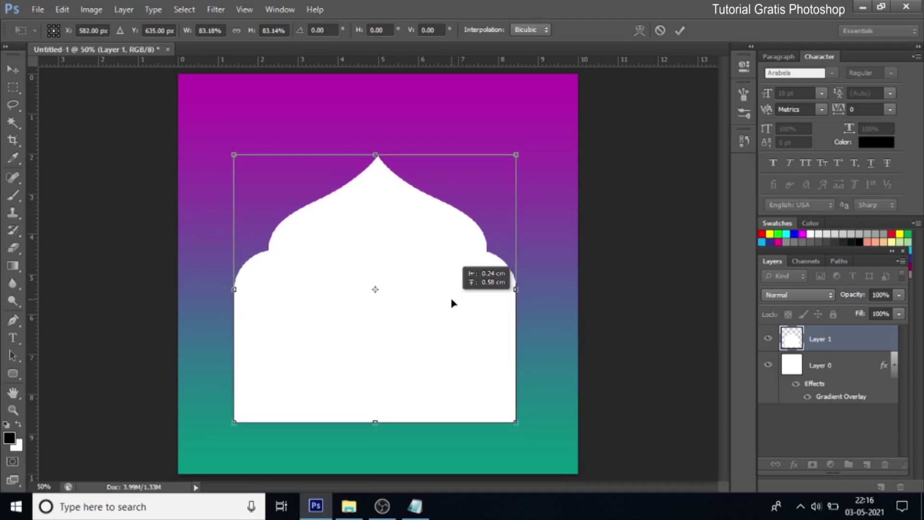
left_click_drag(452, 293, 452, 290)
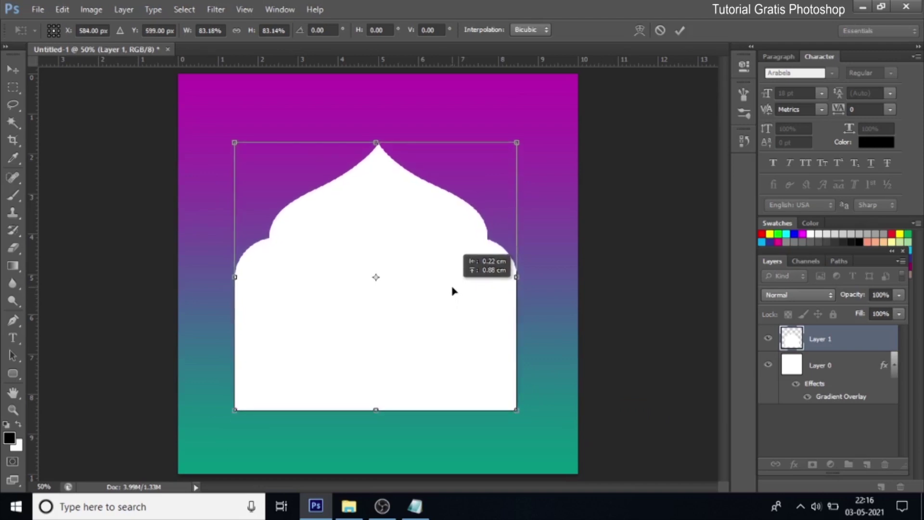
left_click(681, 30)
key("u")
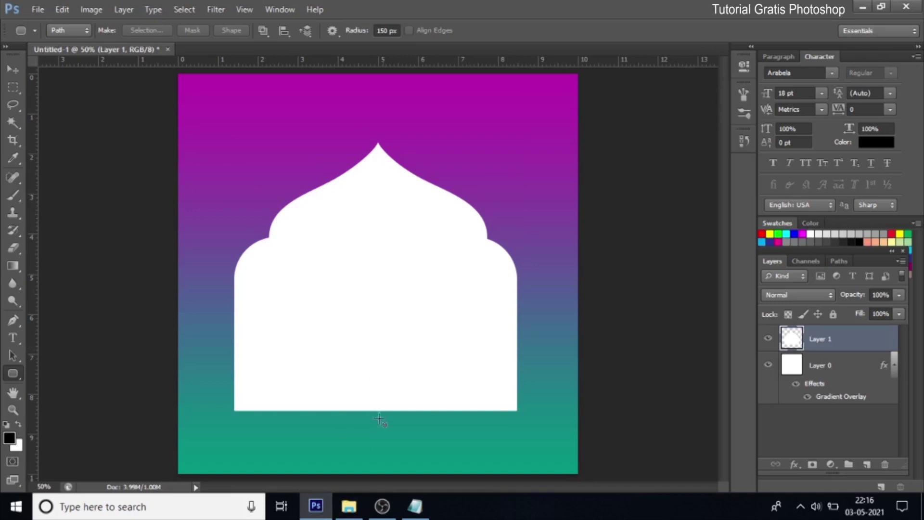
left_click(350, 507)
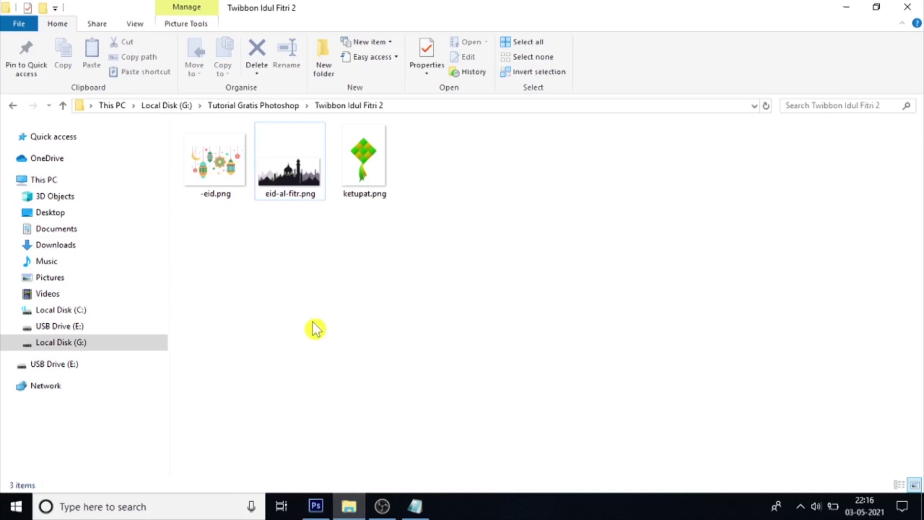
Drag -eid.png, eid-al-fitr.png and ketupat.png from File Explorer into Photoshop to open them
left_click(219, 181)
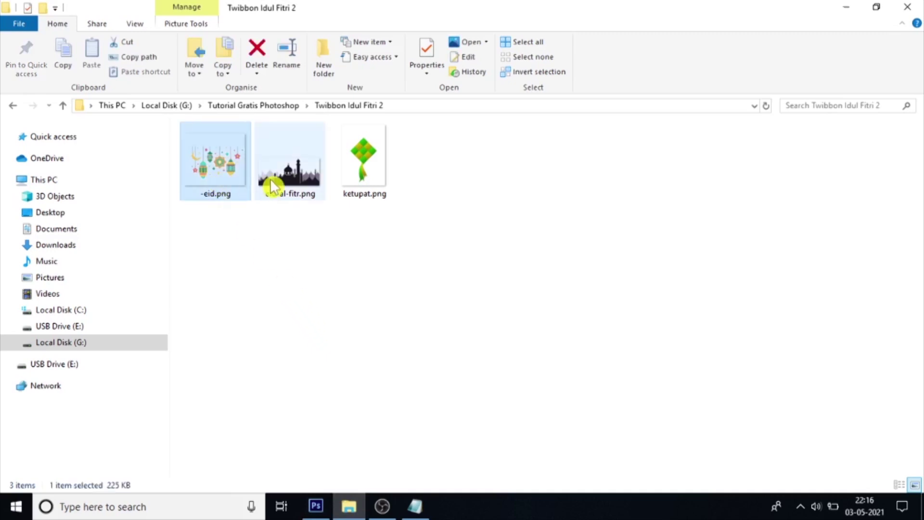
left_click(277, 194)
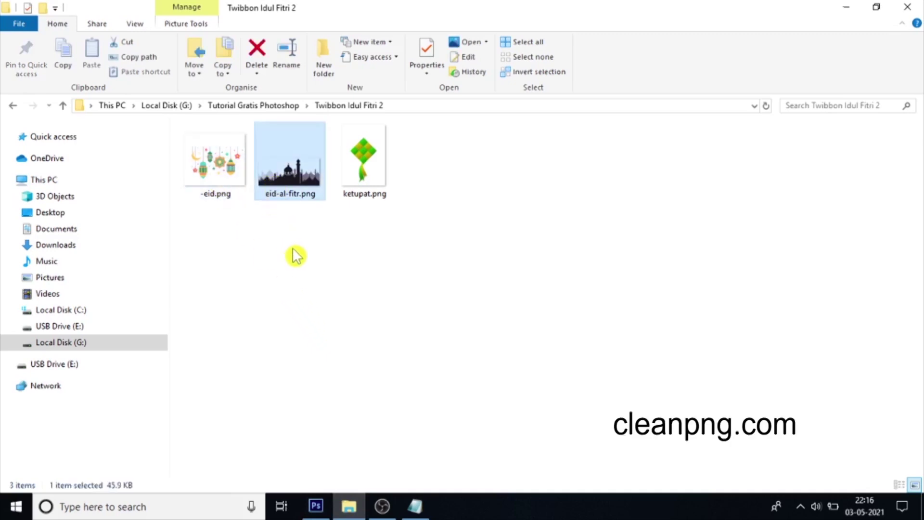
left_click_drag(434, 270, 190, 144)
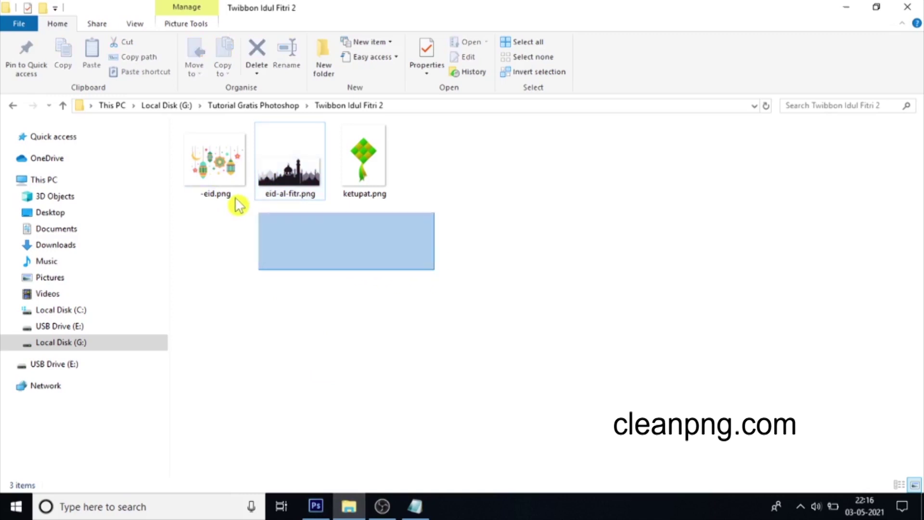
left_click_drag(233, 196, 317, 511)
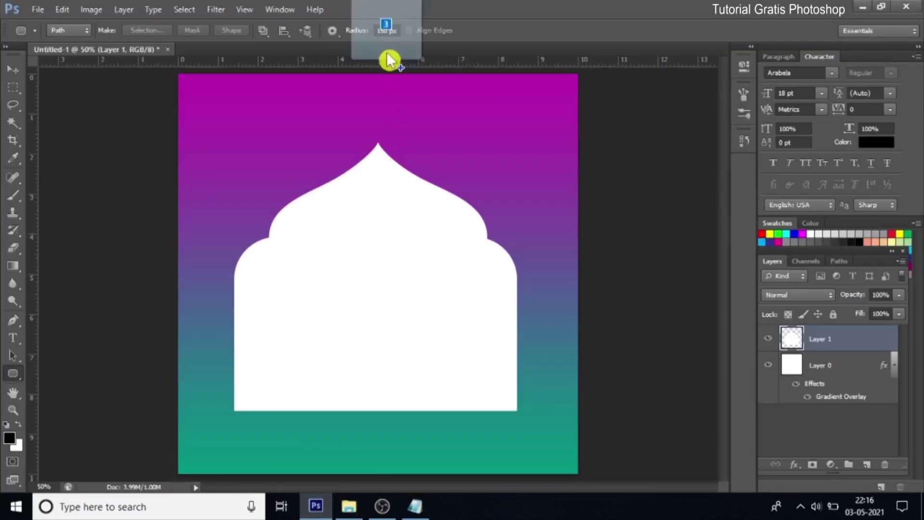
left_click_drag(318, 512, 386, 48)
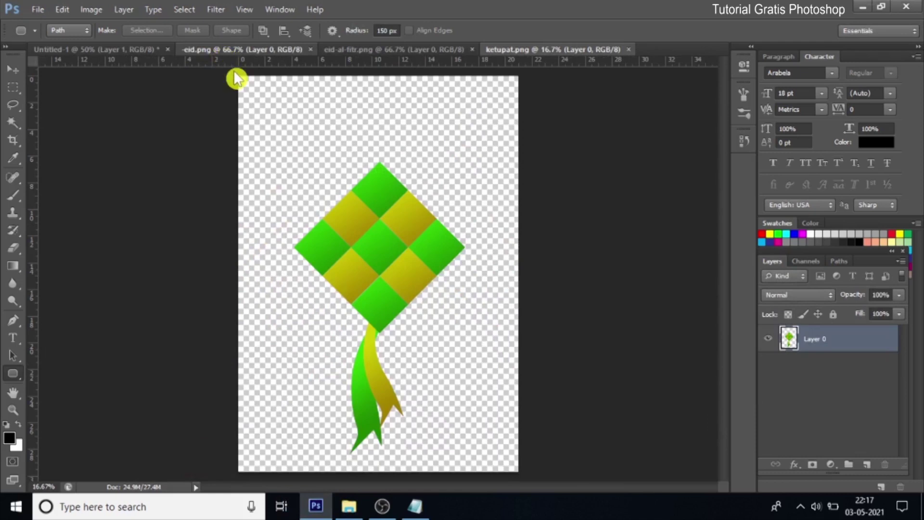
Move the eid.png lantern artwork into Untitled-1 around the top of the dome
left_click(236, 49)
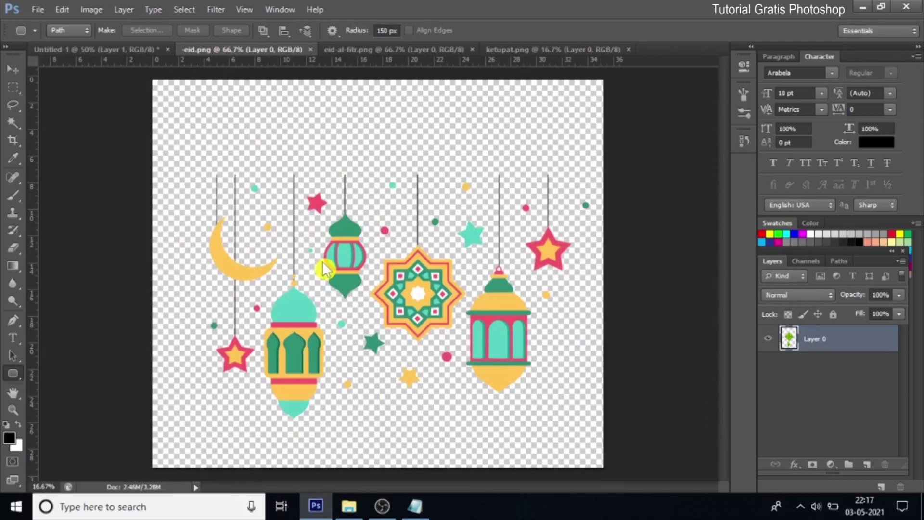
left_click(18, 76)
left_click_drag(367, 267, 94, 50)
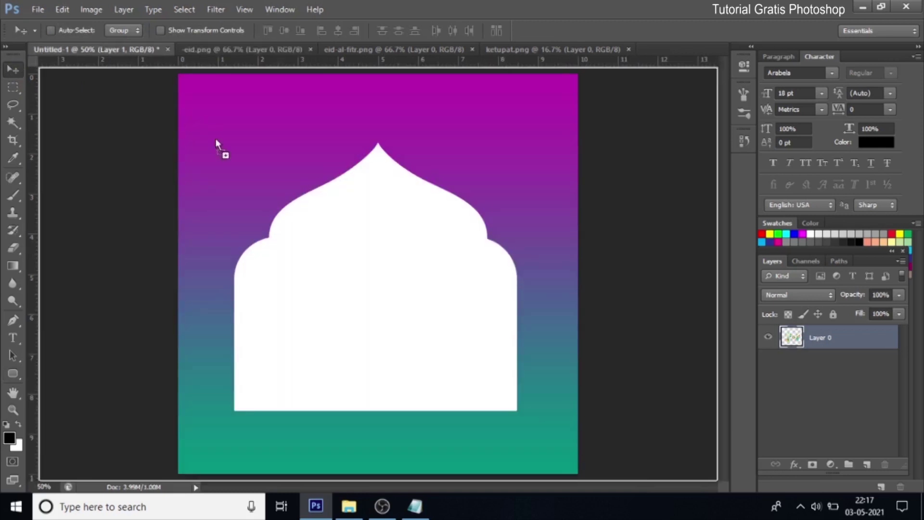
left_click_drag(94, 50, 243, 149)
left_click_drag(272, 182, 317, 154)
Shrink the lantern artwork to about 71% and nudge it slightly left
key("ctrl+t")
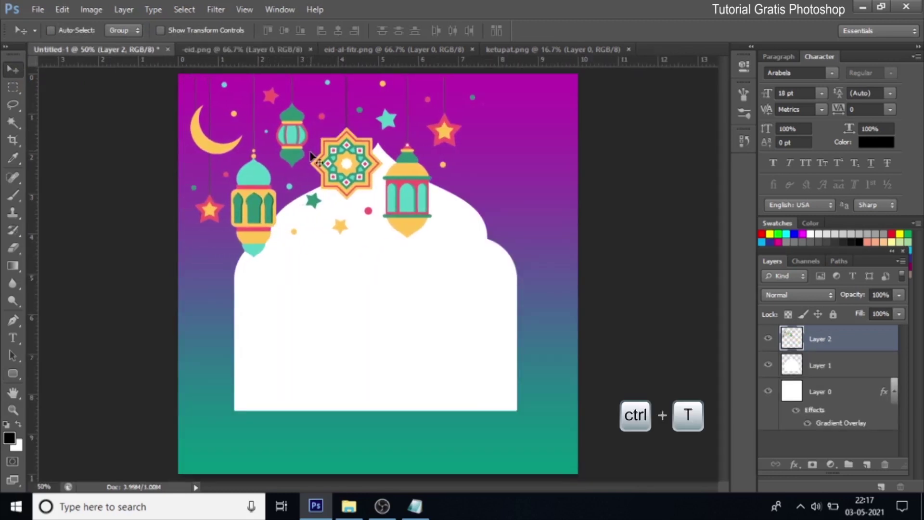
mouse_move(476, 249)
left_mouse_down()
mouse_move(379, 191)
mouse_move(392, 208)
mouse_move(388, 202)
left_mouse_up()
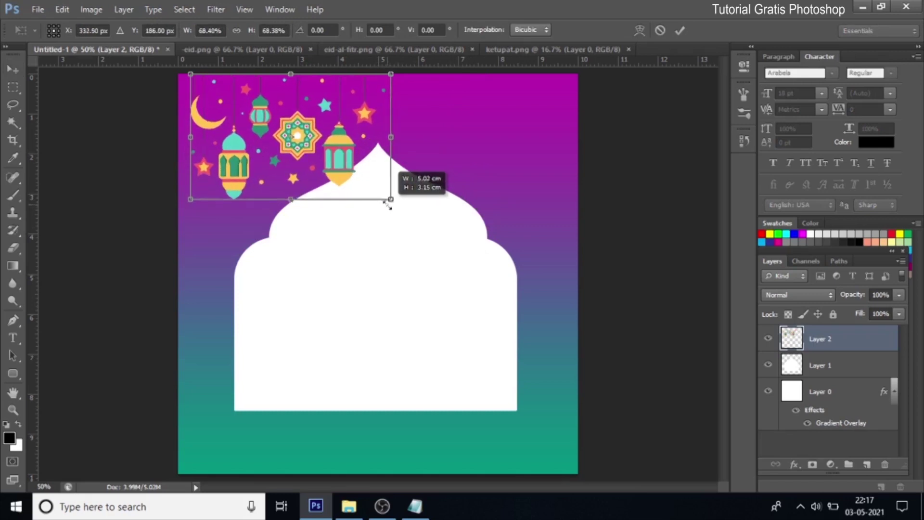
left_click(680, 32)
key("shift+Left")
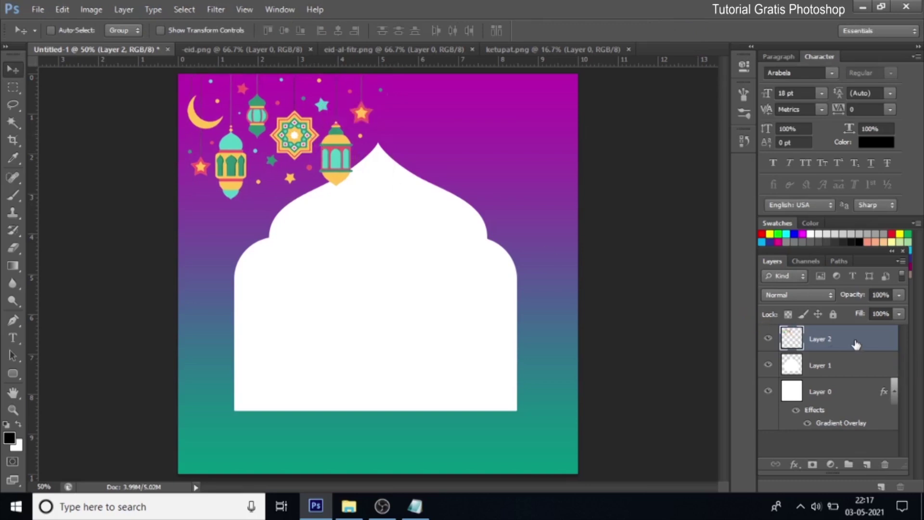
Duplicate the lantern layer, flip the copy horizontally, and place it on the right side
right_click(857, 344)
left_click(773, 74)
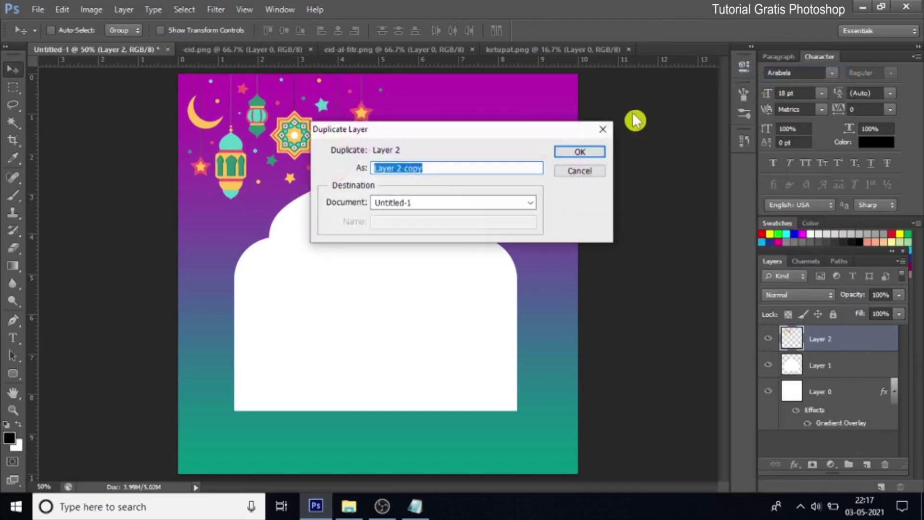
left_click(587, 153)
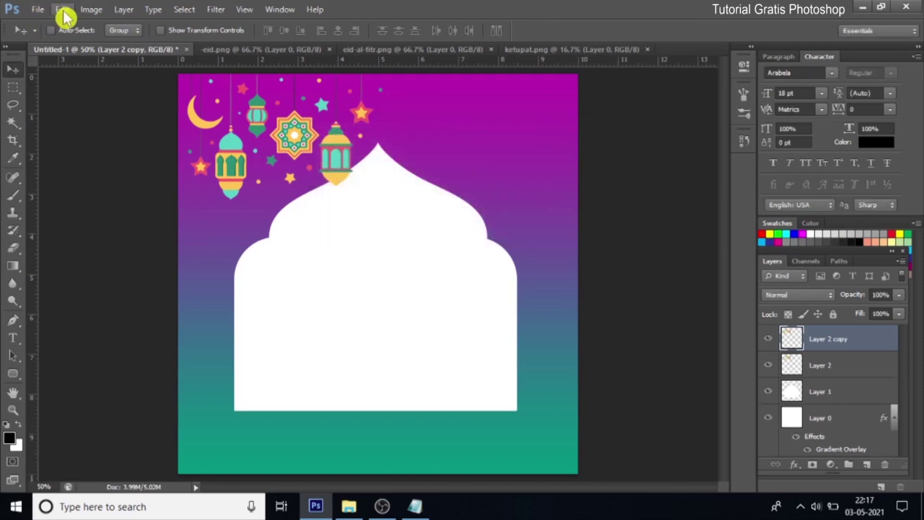
left_click(63, 13)
mouse_move(108, 262)
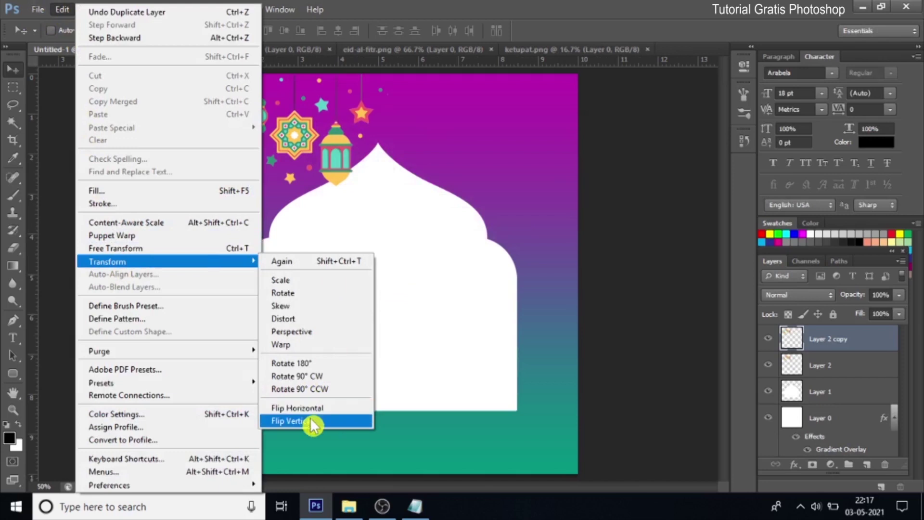
left_click(318, 409)
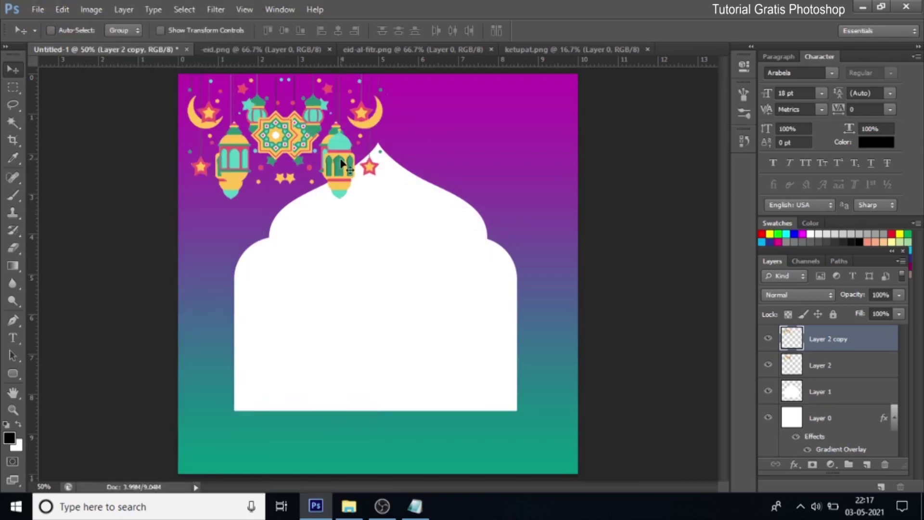
left_click_drag(266, 147, 442, 153)
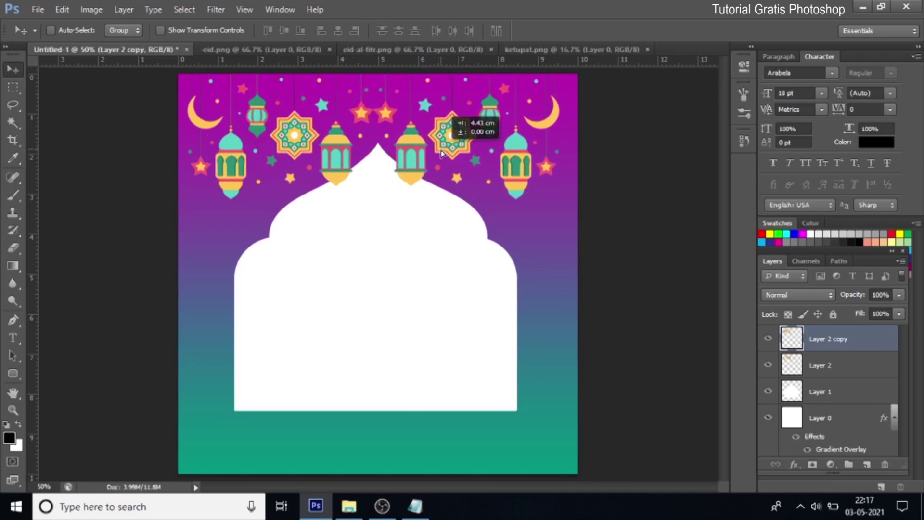
key("Right")
key("Right")
key("Right")
key("Right")
key("Right")
key("Right")
key("Right")
key("Right")
key("Right")
key("Right")
key("Right")
key("Right")
key("Right")
key("Right")
key("Right")
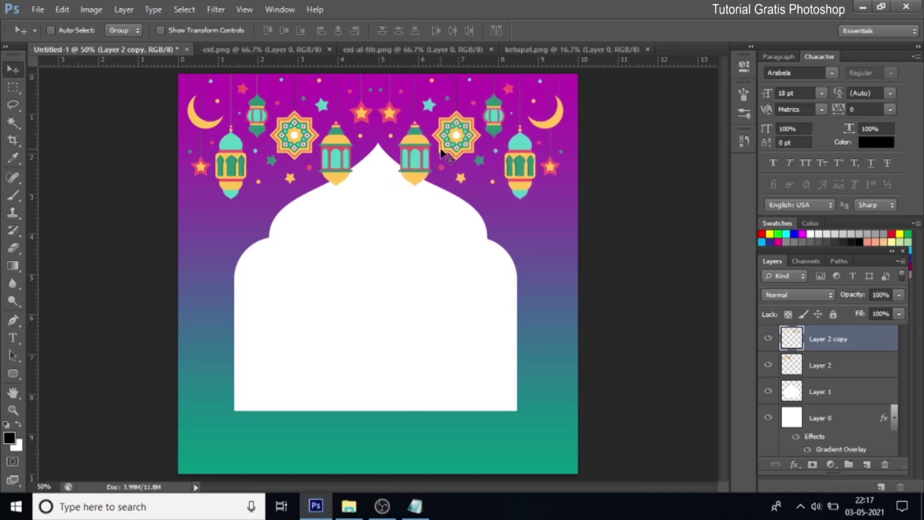
key("Right")
key("Right")
key("Right")
key("Right")
Merge the left and right lantern layers into one layer
left_click(839, 366, "ctrl")
right_click(838, 368)
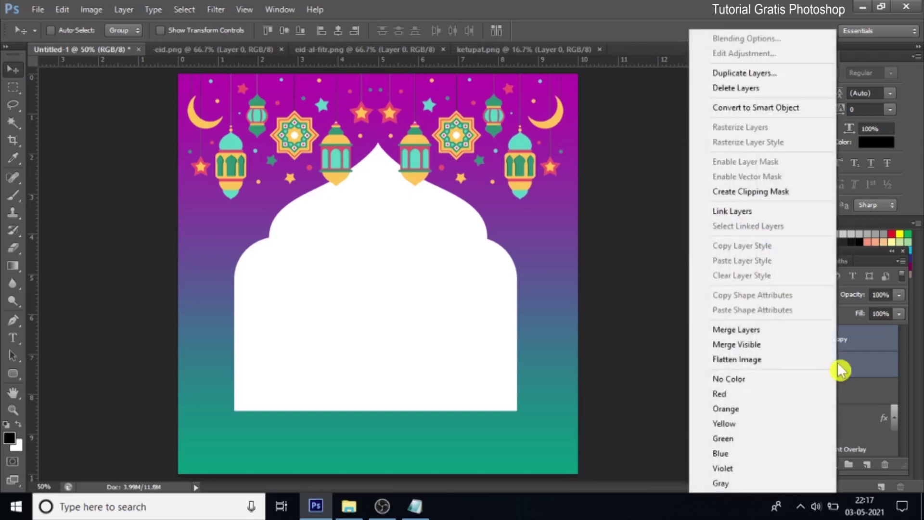
left_click(811, 331)
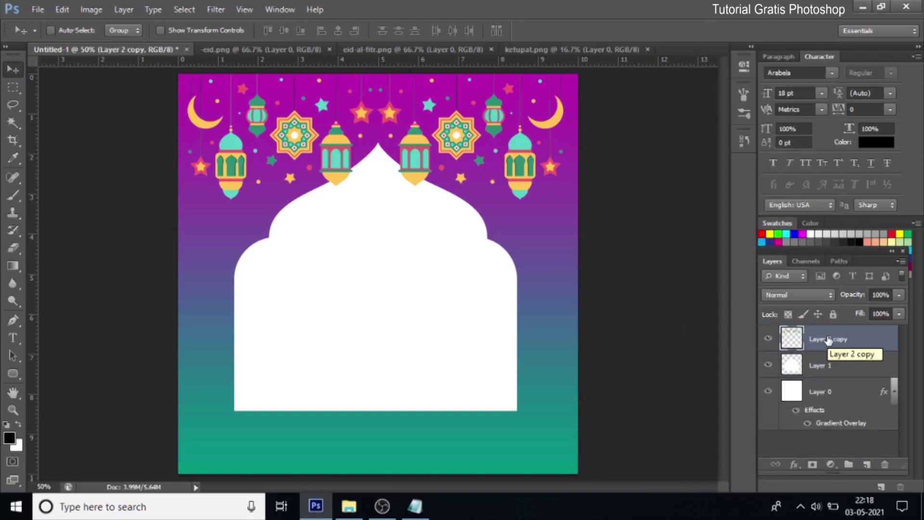
left_click(431, 50)
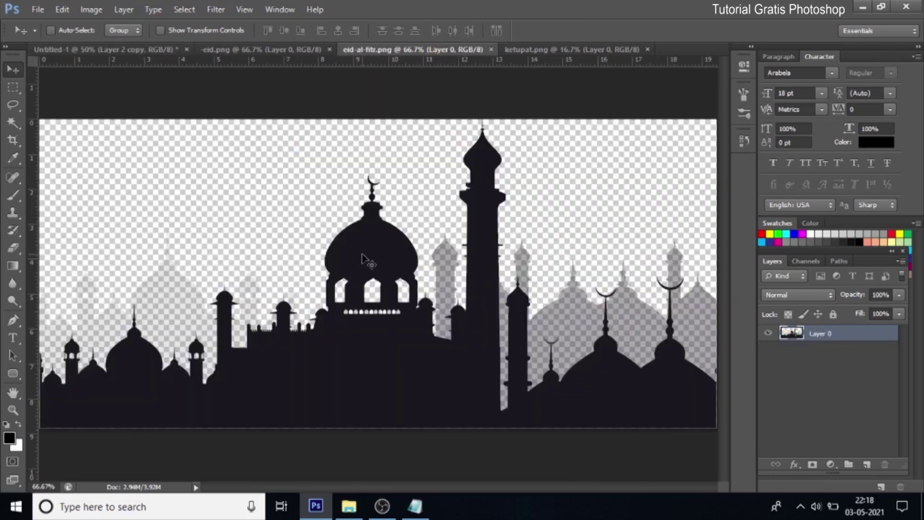
Drop the eid-al-fitr.png mosque silhouette into Untitled-1, scaled to about 60% at the bottom-right
left_click_drag(361, 260, 92, 54)
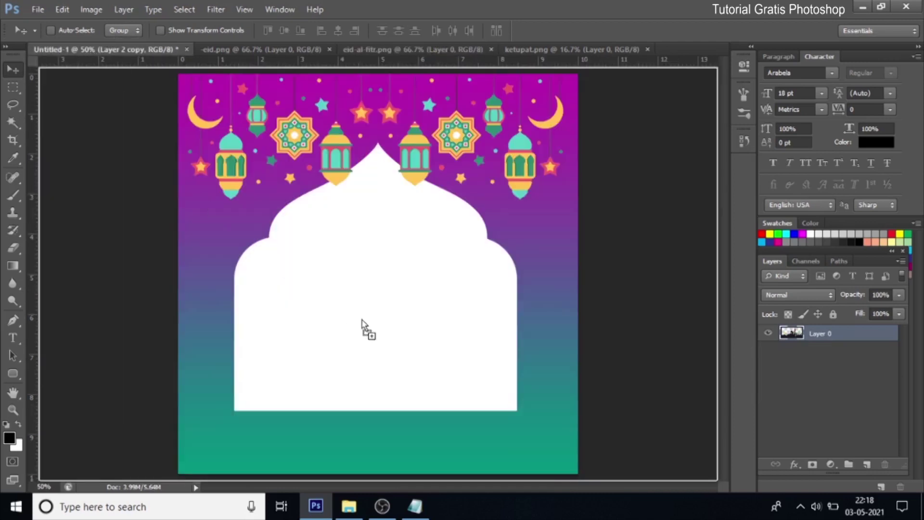
mouse_move(91, 52)
left_mouse_down()
mouse_move(366, 325)
mouse_move(460, 368)
mouse_move(544, 323)
mouse_move(573, 361)
mouse_move(534, 359)
left_mouse_up()
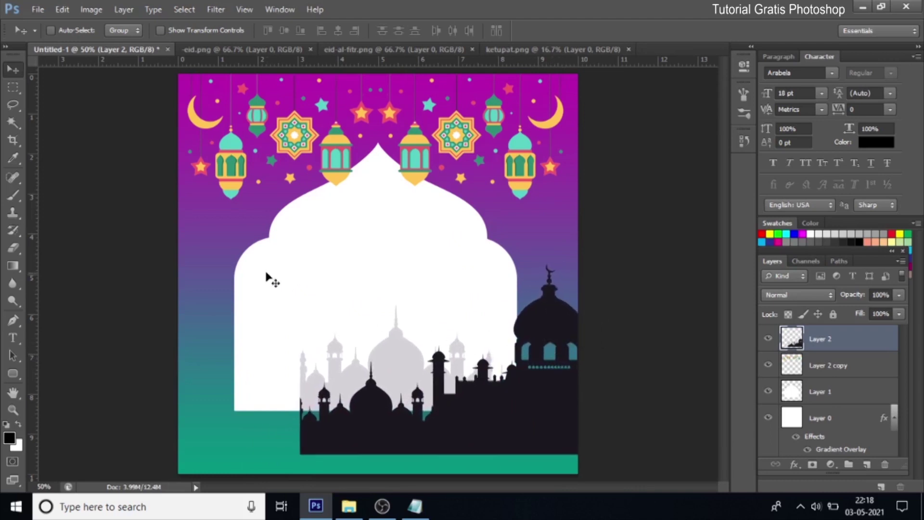
key("ctrl+t")
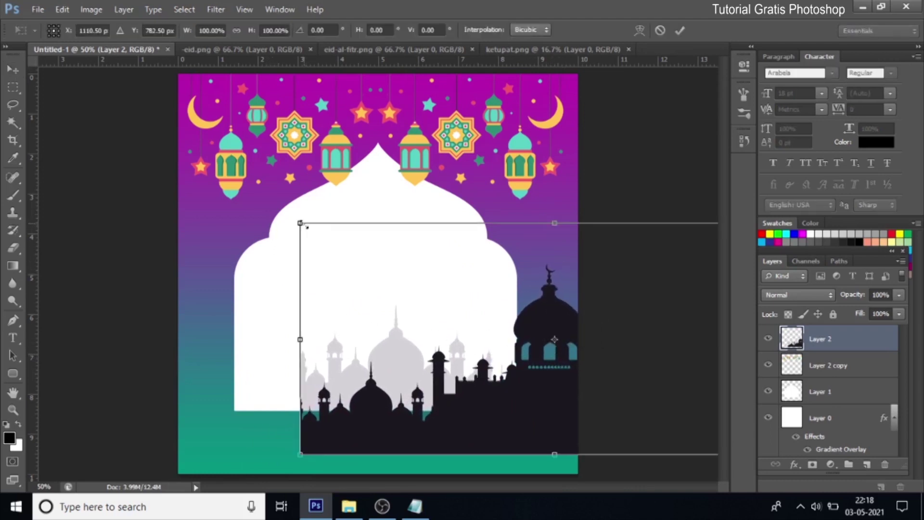
left_click_drag(302, 225, 506, 318)
left_click_drag(538, 418, 423, 409)
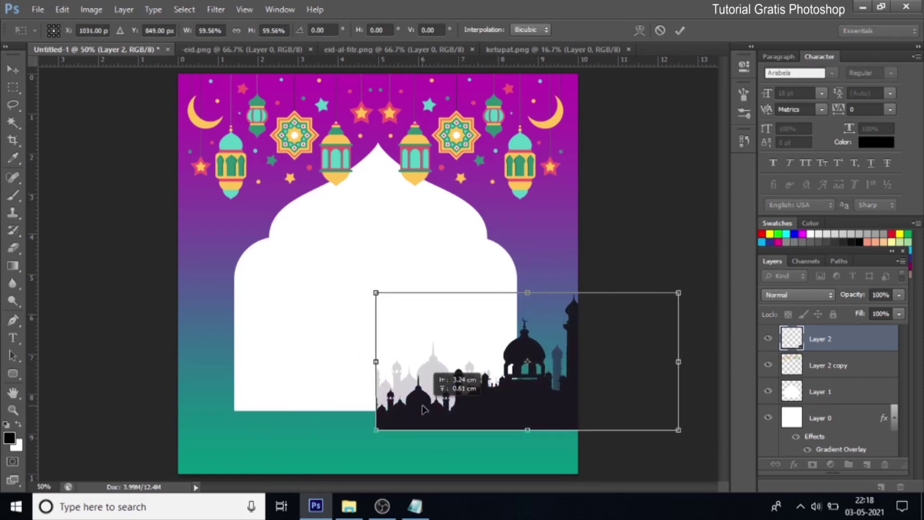
left_click_drag(423, 409, 449, 409)
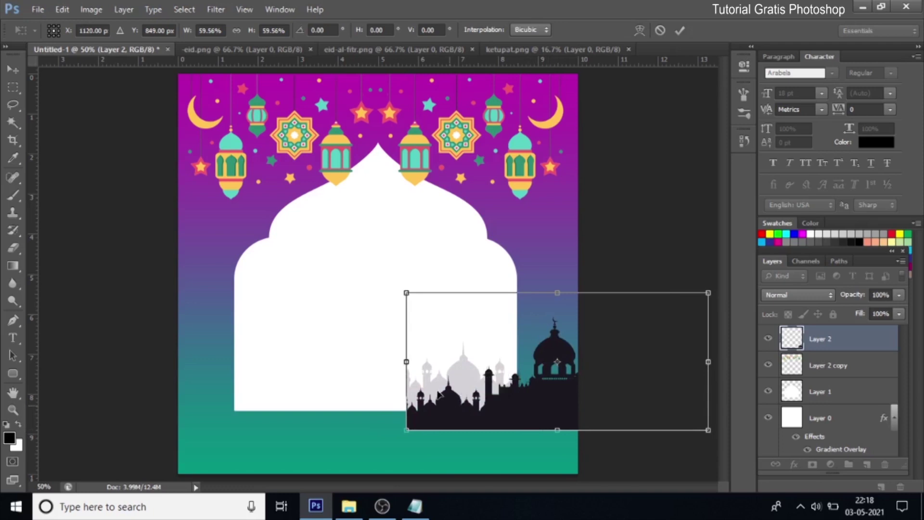
left_click_drag(399, 298, 394, 295)
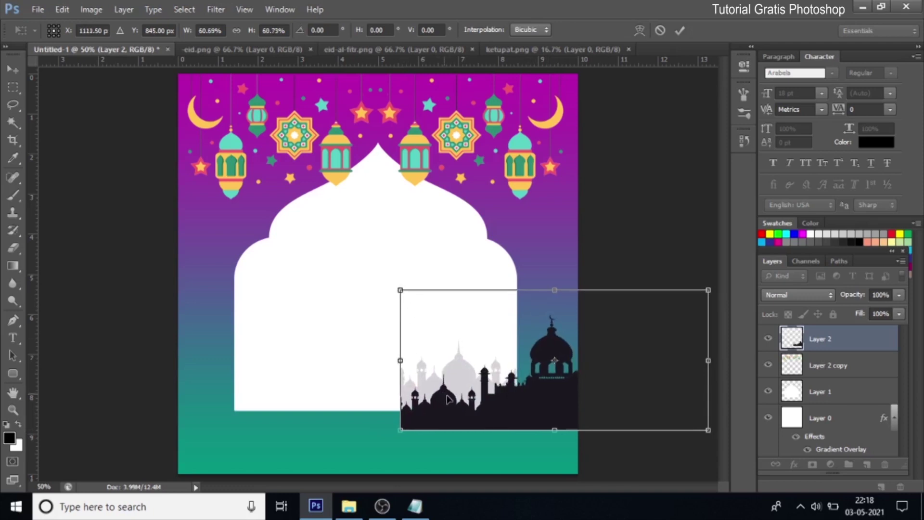
left_click_drag(448, 400, 458, 402)
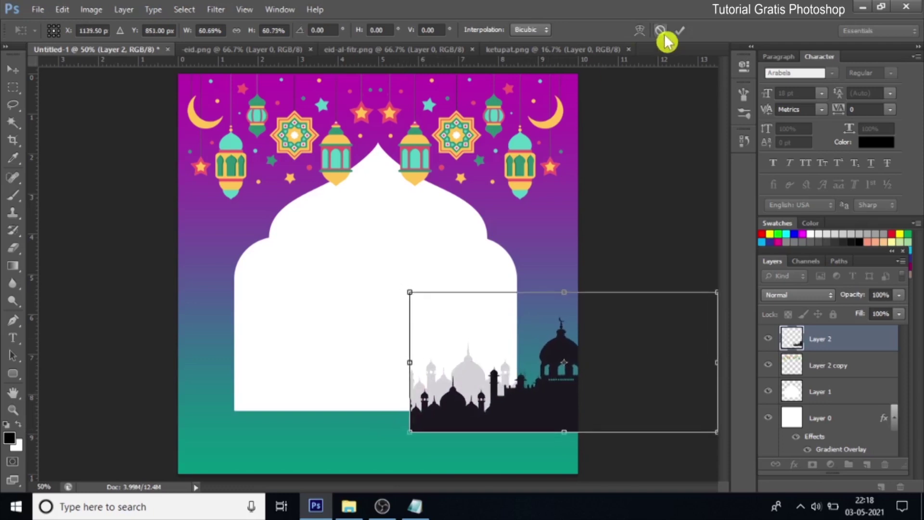
left_click(679, 30)
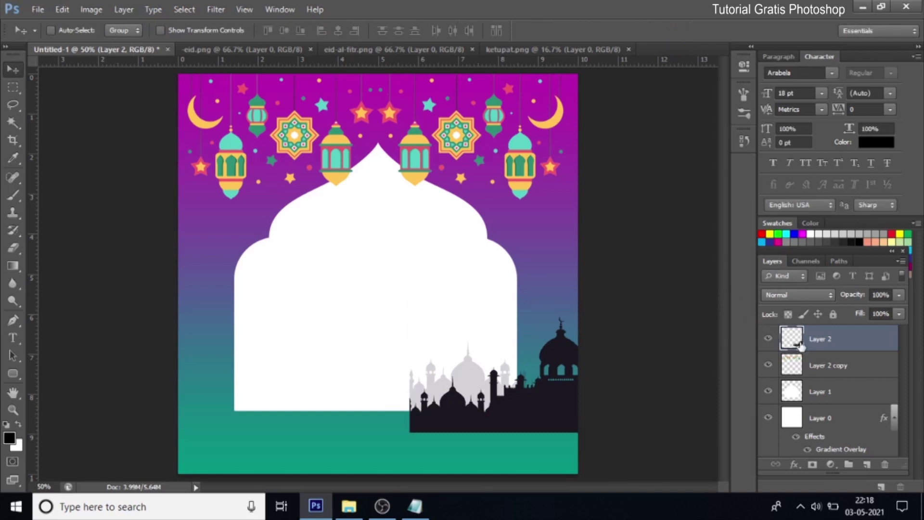
Duplicate the mosque layer, flip the copy horizontally, and place it along the bottom-left
right_click(824, 343)
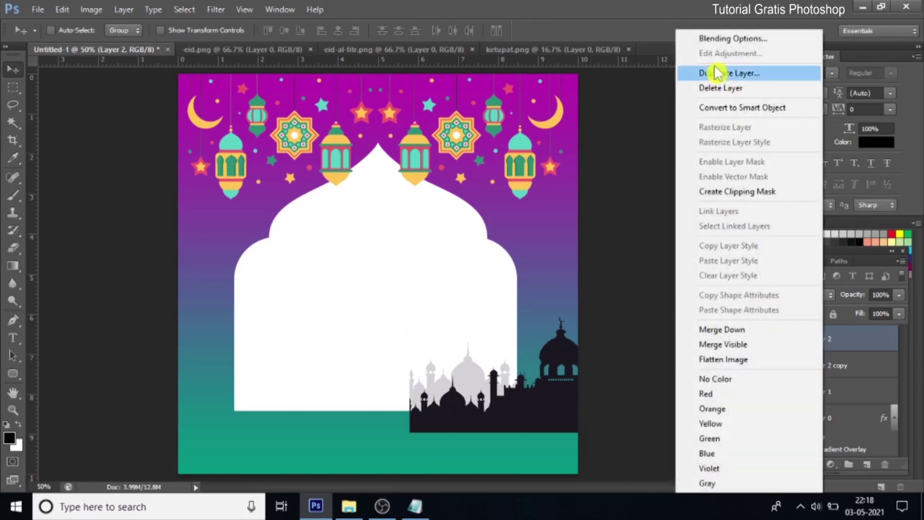
left_click(720, 75)
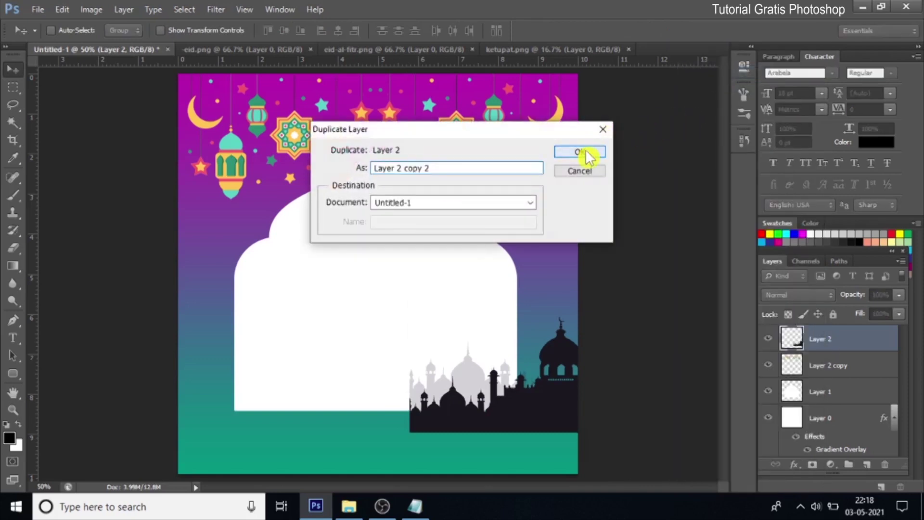
left_click(591, 148)
left_click(62, 9)
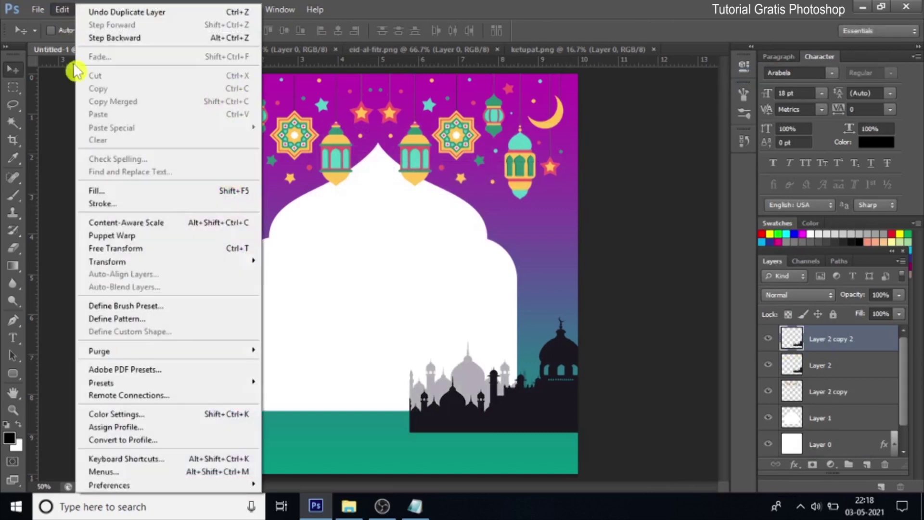
mouse_move(107, 261)
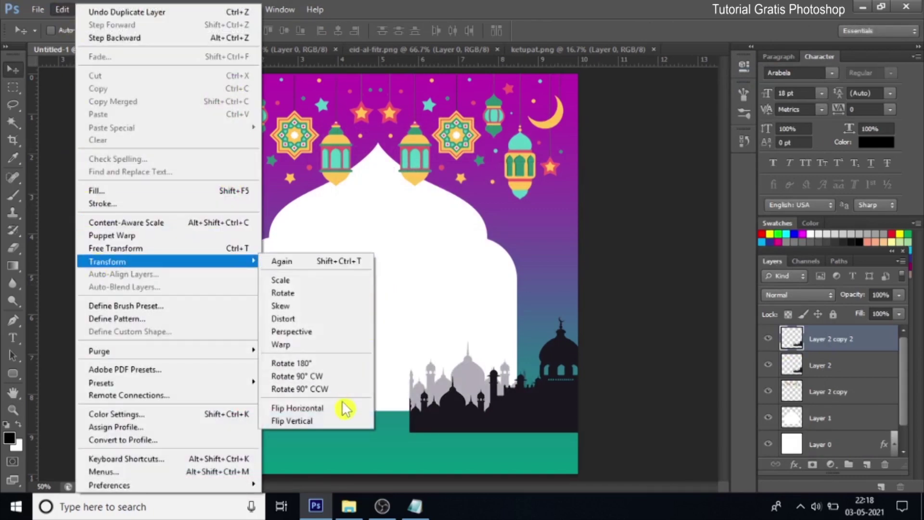
left_click(344, 406)
mouse_move(409, 413)
left_mouse_down()
mouse_move(516, 407)
mouse_move(286, 415)
mouse_move(359, 428)
mouse_move(243, 428)
left_mouse_up()
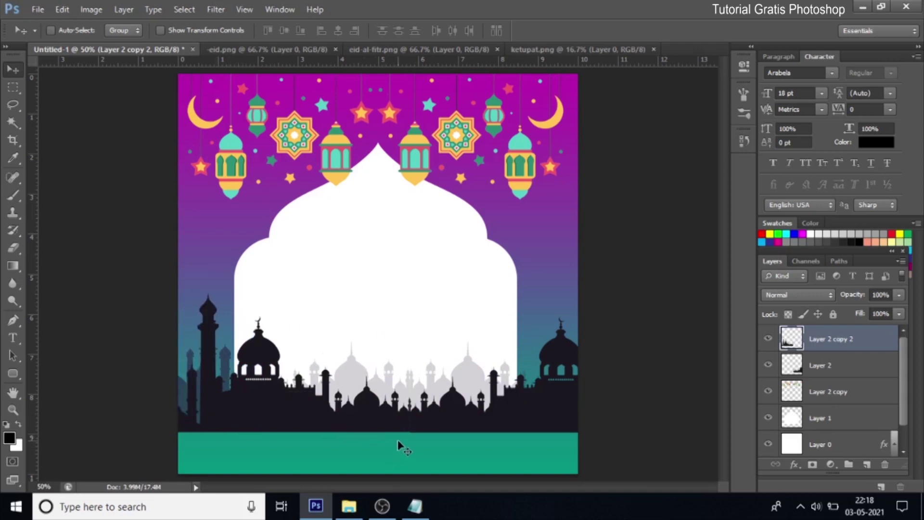
key("Right")
key("Right")
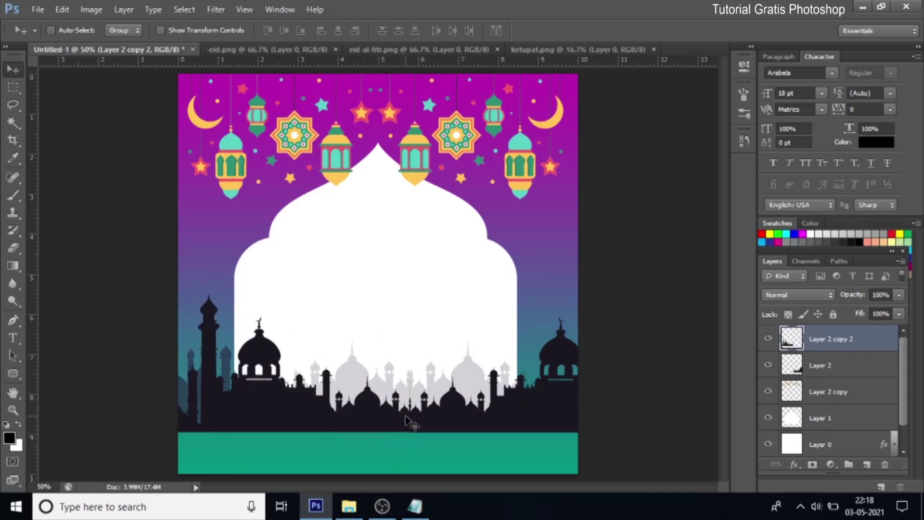
Merge both mosque layers into one skyline and shift it slightly left to balance it
left_click(847, 368, "ctrl")
right_click(847, 368)
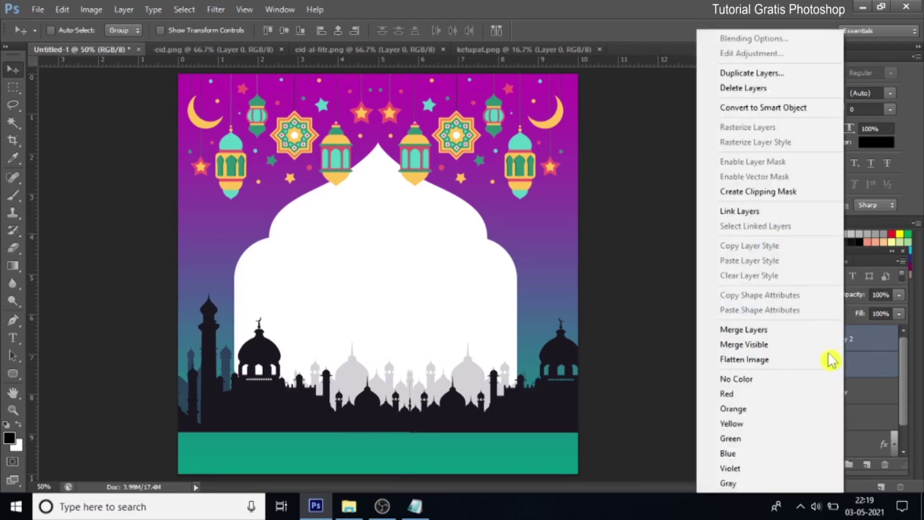
left_click(777, 331)
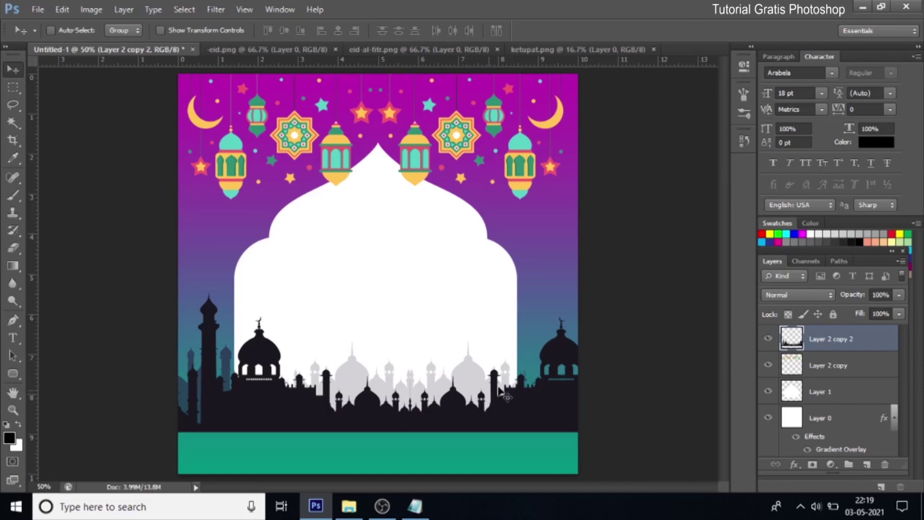
left_click_drag(487, 396, 469, 390)
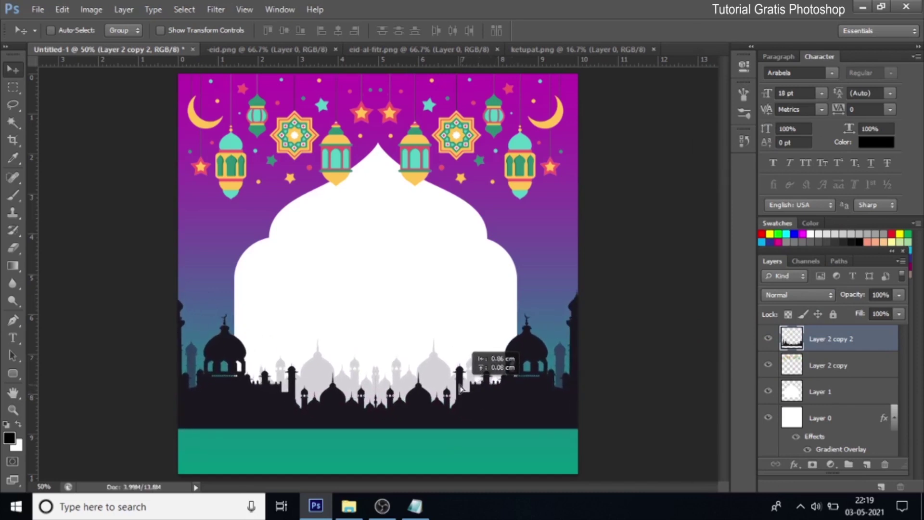
left_click_drag(467, 386, 461, 389)
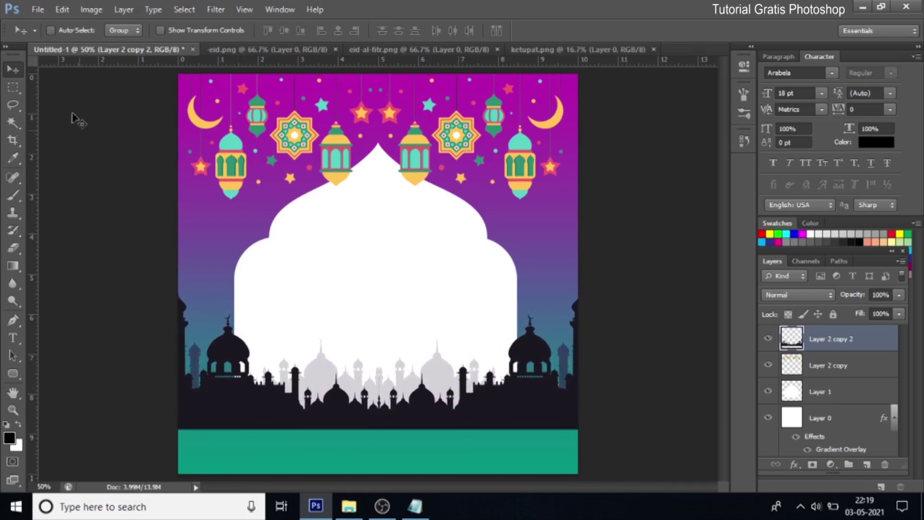
left_click_drag(13, 87, 80, 91)
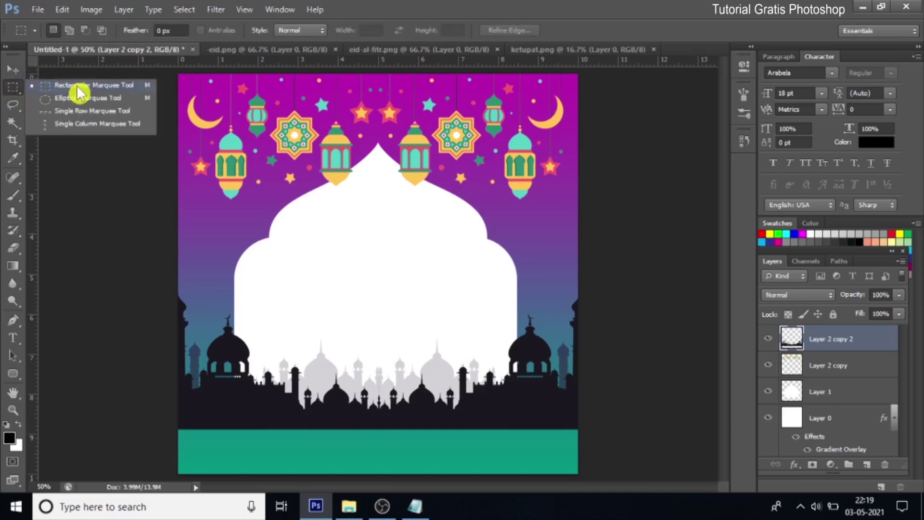
Select the teal band at the canvas bottom, fill it with solid black, and deselect
left_click(80, 91)
left_click_drag(178, 423, 609, 475)
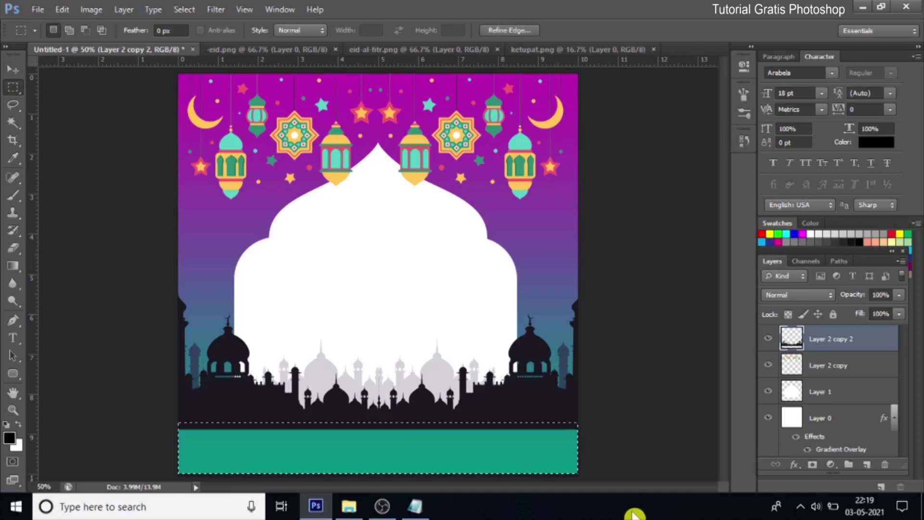
left_click(19, 425)
key("ctrl+Delete")
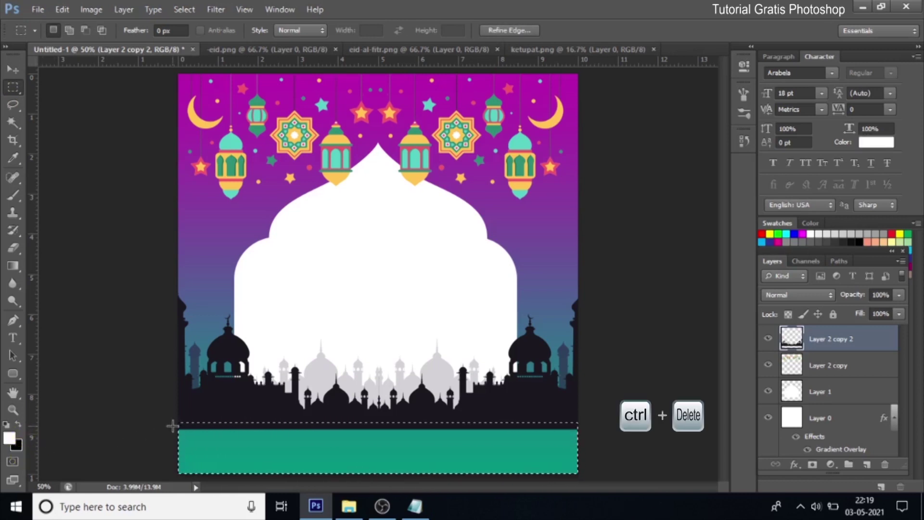
key("ctrl+Delete")
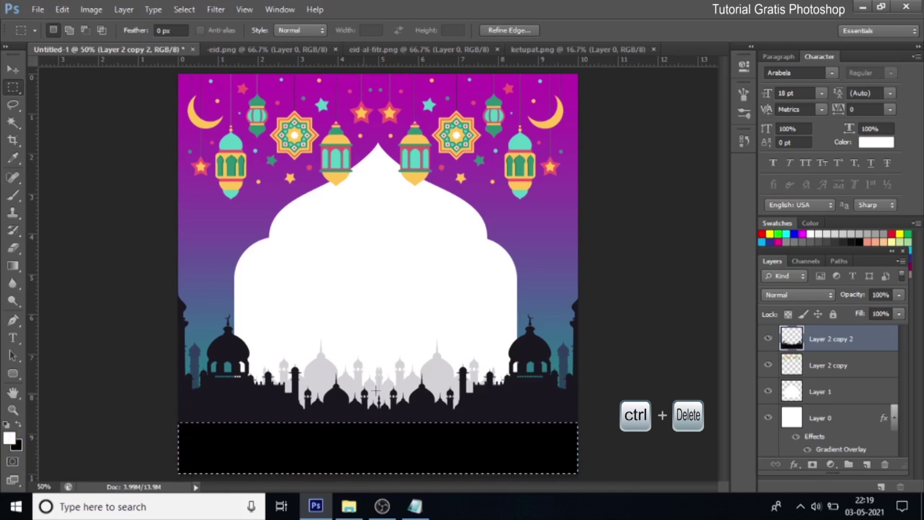
left_click(424, 387)
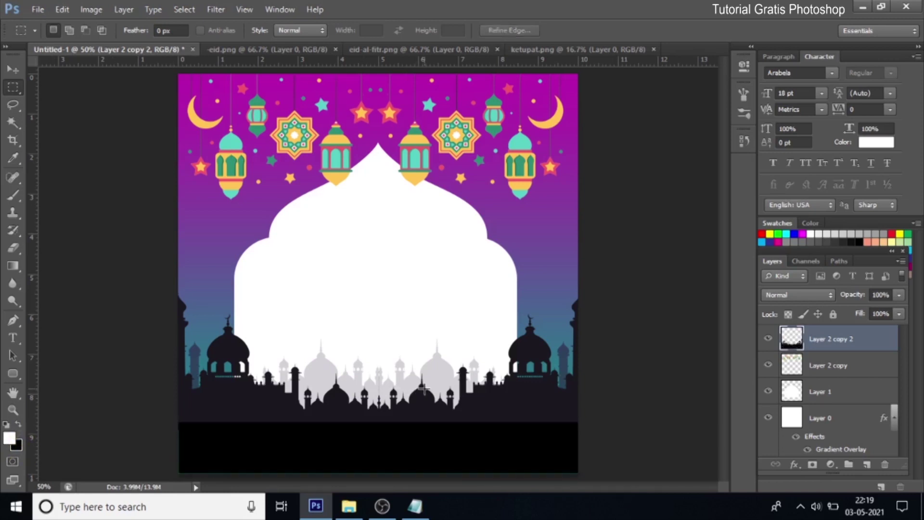
Add a Color Overlay in deep indigo purple #2a0568 to the merged mosque-and-band layer
left_click(795, 465)
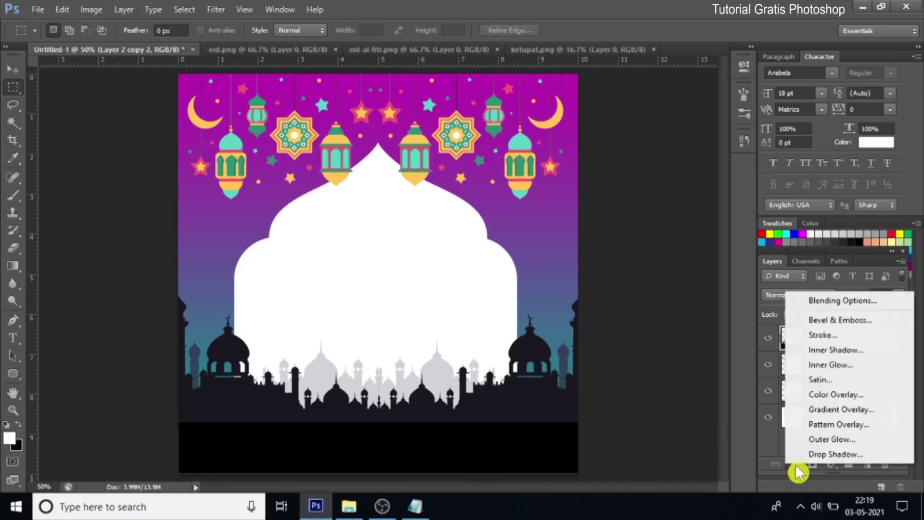
left_click(820, 396)
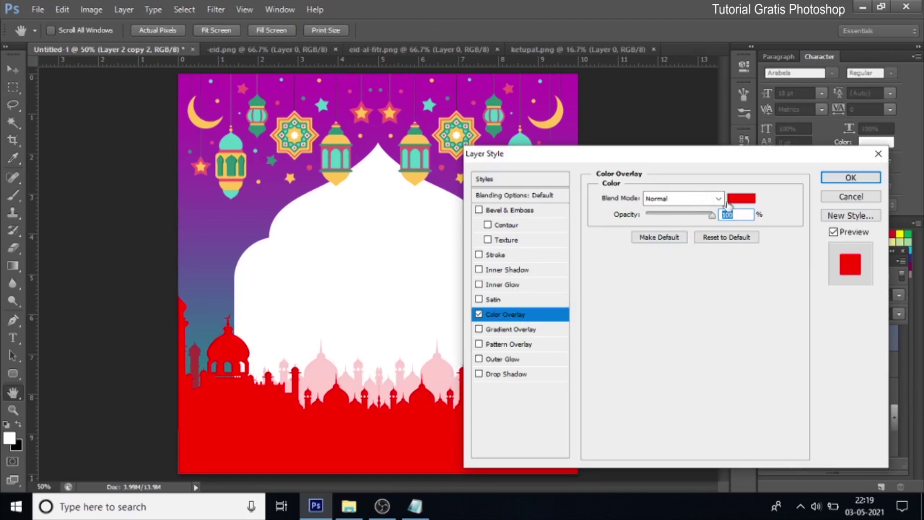
left_click(741, 198)
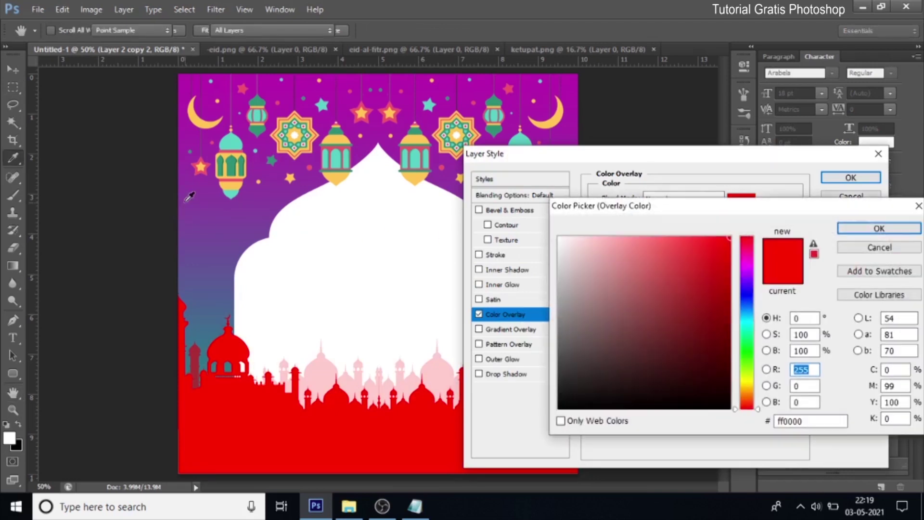
left_click(254, 213)
left_click(716, 319)
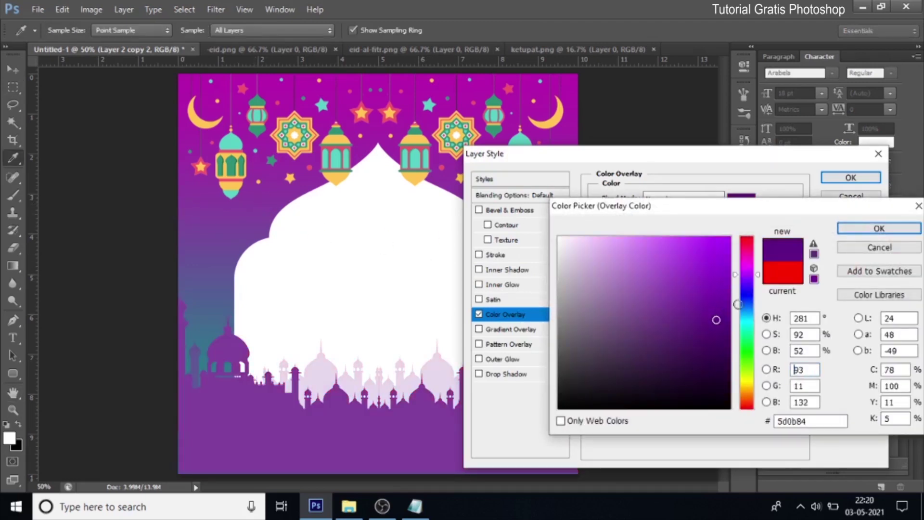
left_click(759, 287)
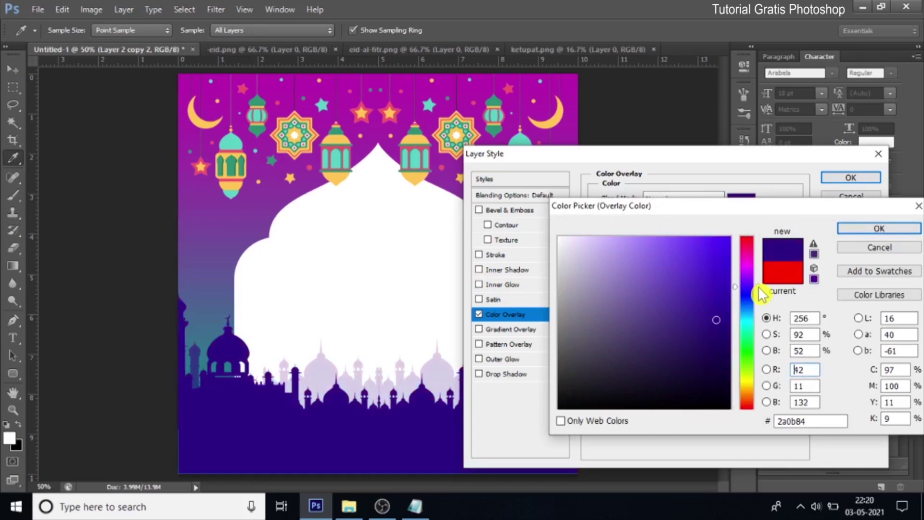
left_click(723, 334)
left_click(721, 335)
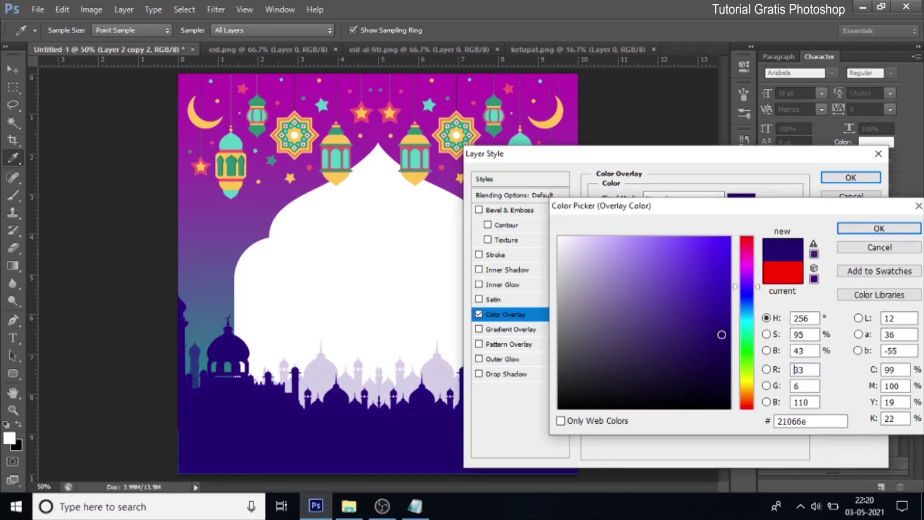
left_click(722, 341)
left_click_drag(761, 288, 762, 284)
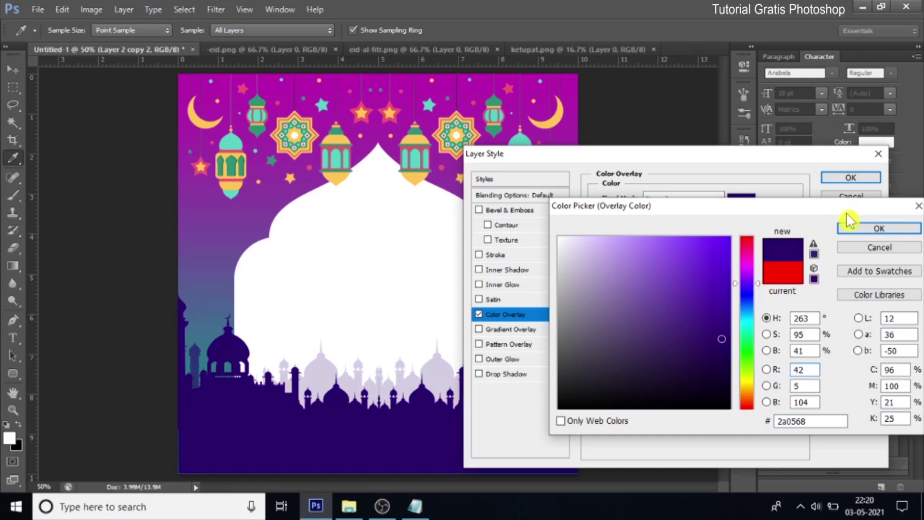
left_click(860, 229)
left_click(850, 178)
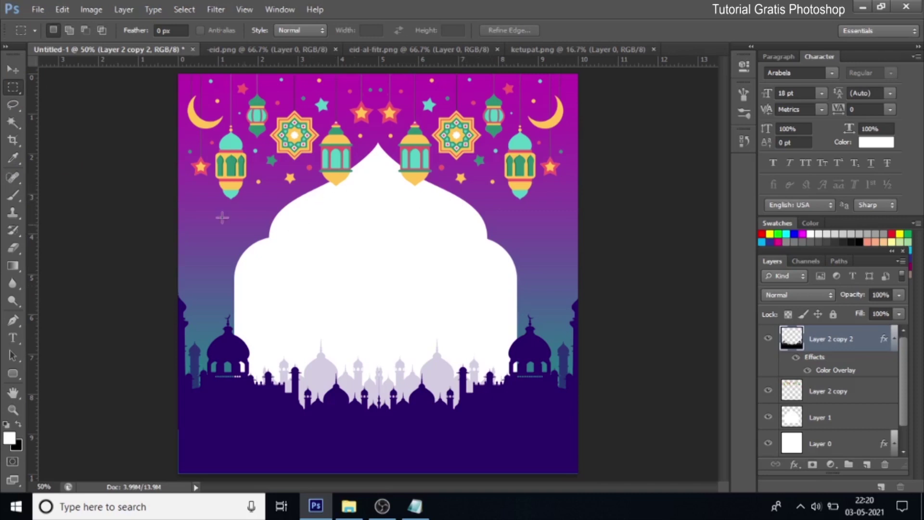
left_click(13, 70)
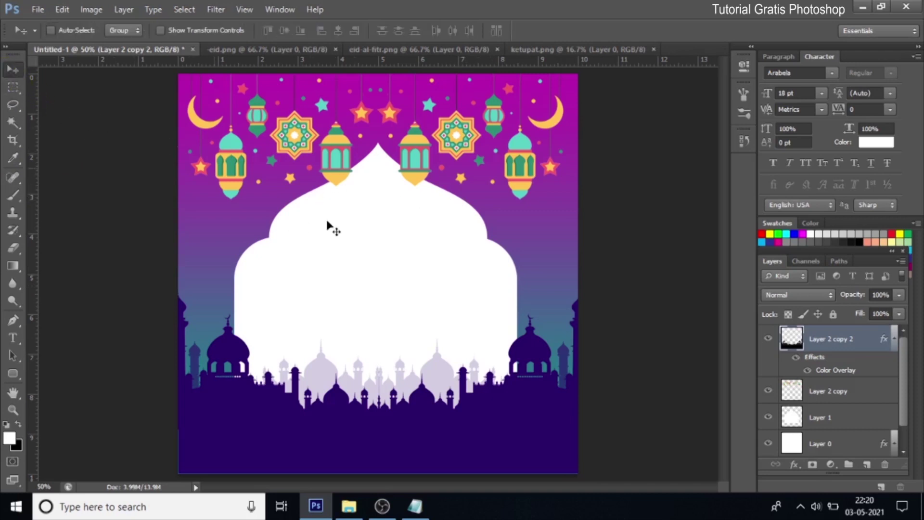
Select Layer 1 and give it a 15 px Stroke positioned Inside
right_click(354, 228)
left_click(375, 238)
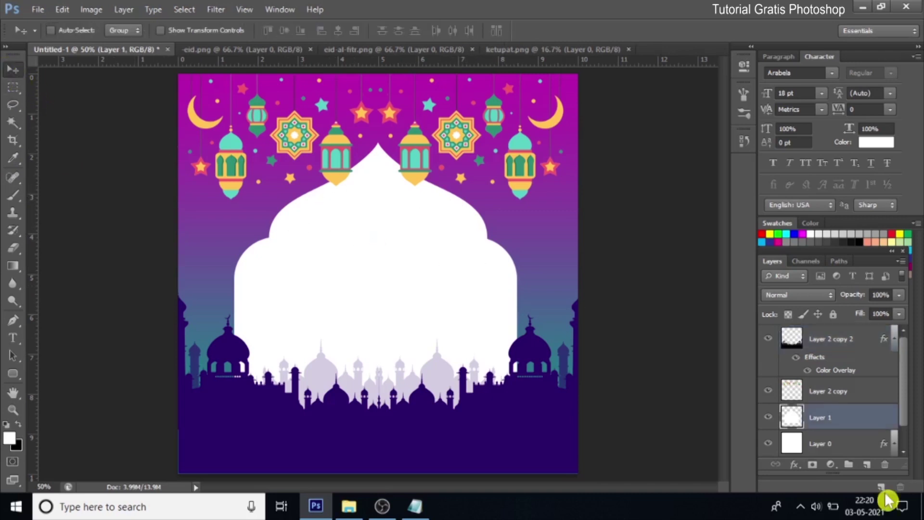
left_click(794, 465)
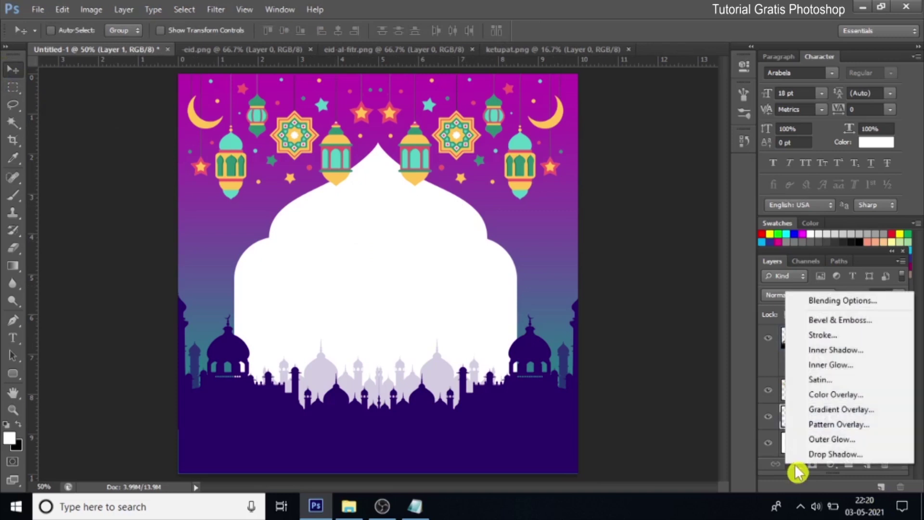
key("Escape")
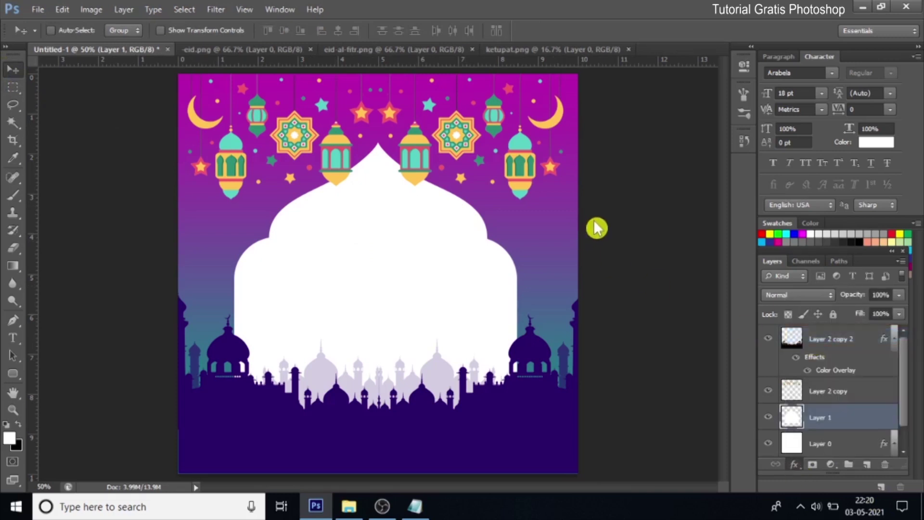
double_click(723, 197)
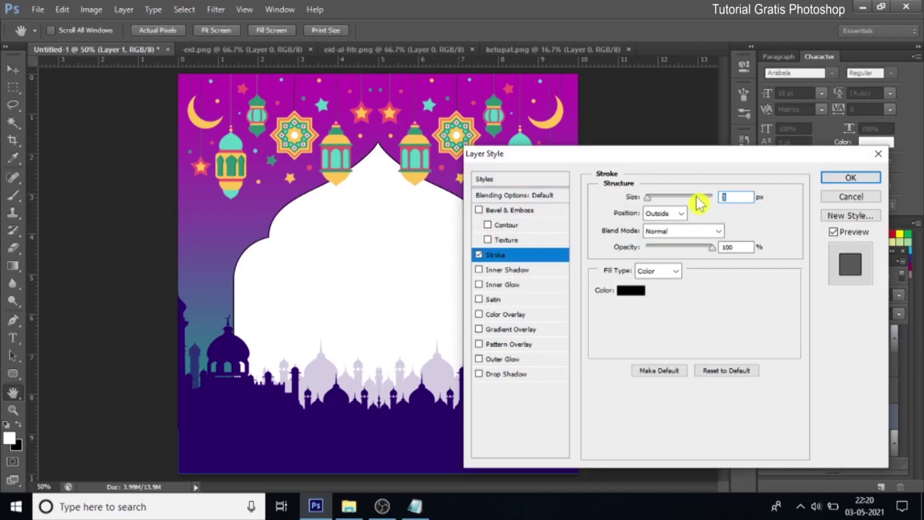
type("15")
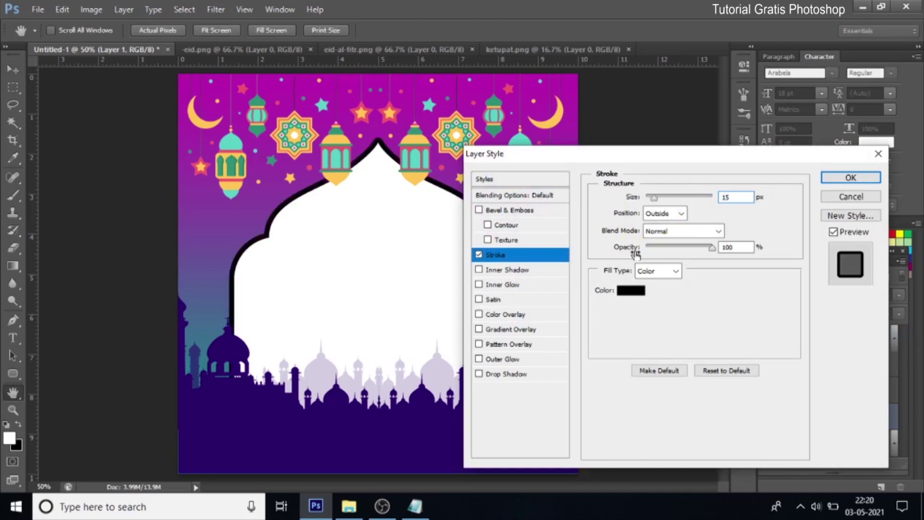
left_click(680, 213)
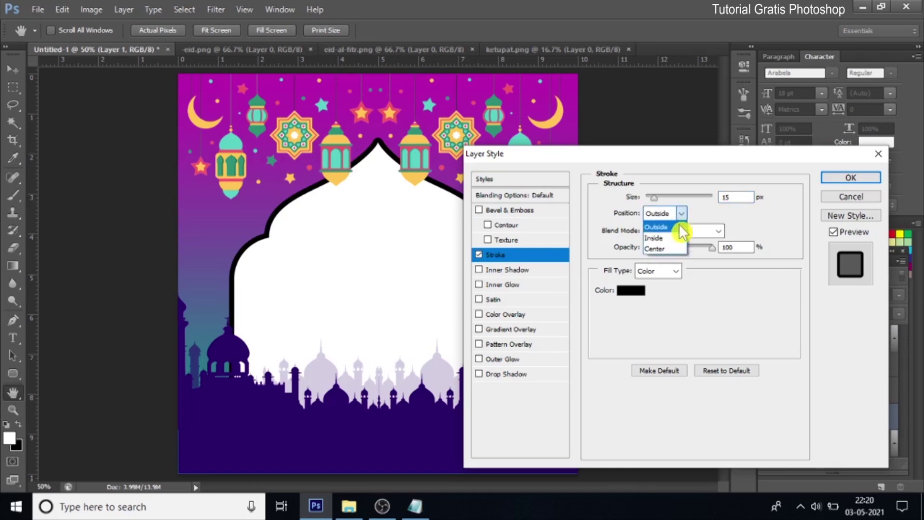
left_click(676, 238)
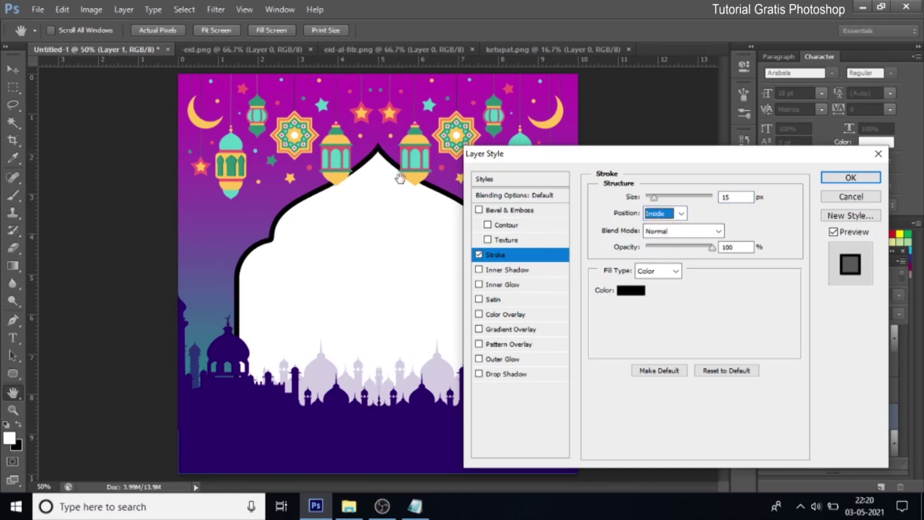
Set the stroke colour to purple #712790 and apply the stroke
left_click(626, 291)
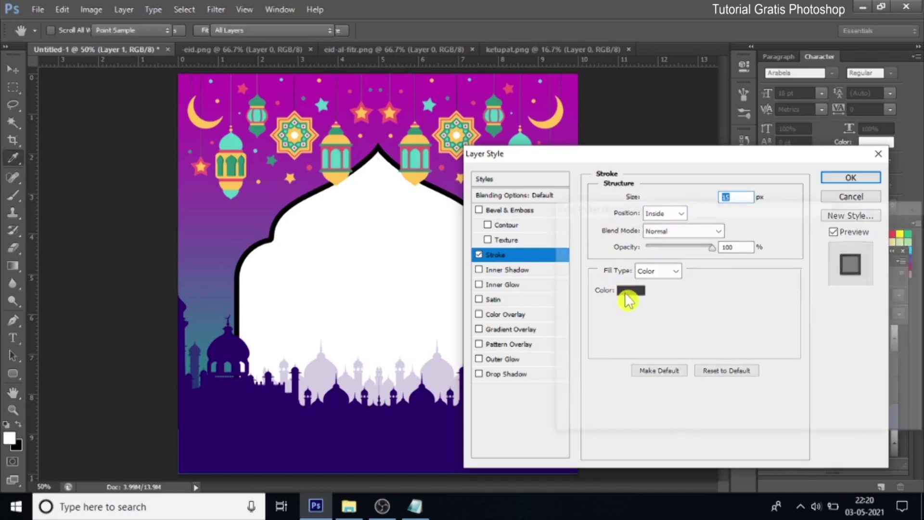
left_click(282, 203)
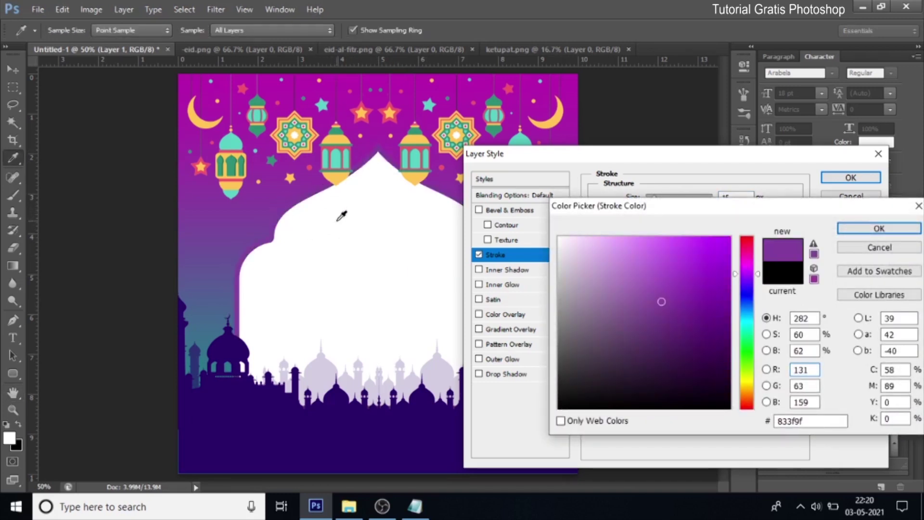
left_click(683, 312)
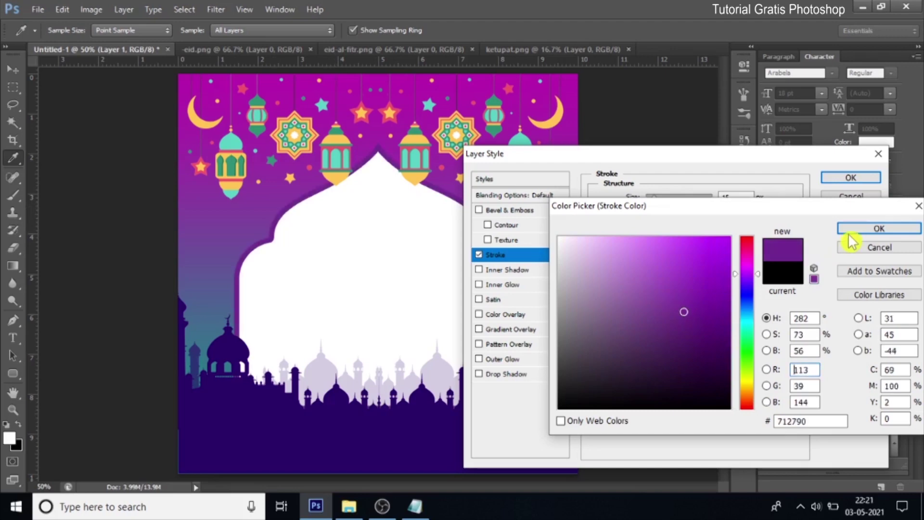
left_click(877, 230)
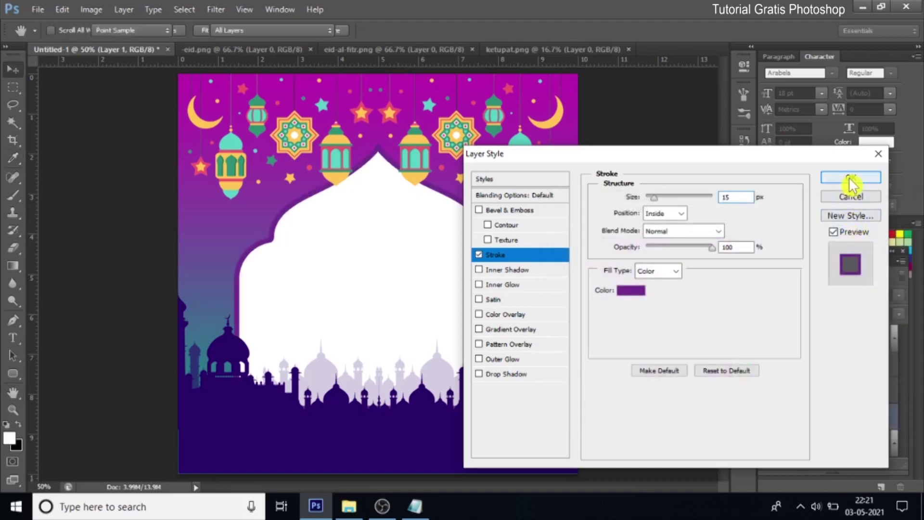
left_click(850, 178)
right_click(848, 427)
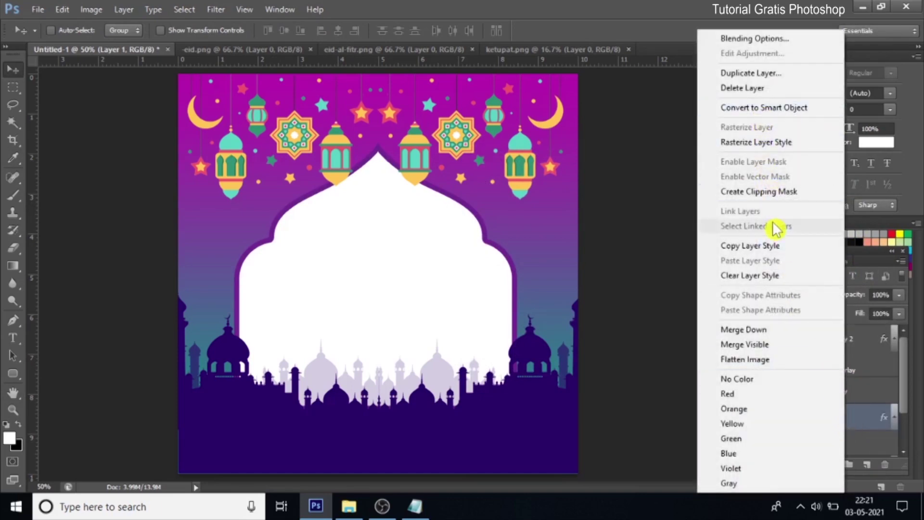
Duplicate the arch layer as 'Layer 1 copy' and reselect the original Layer 1
left_click(744, 73)
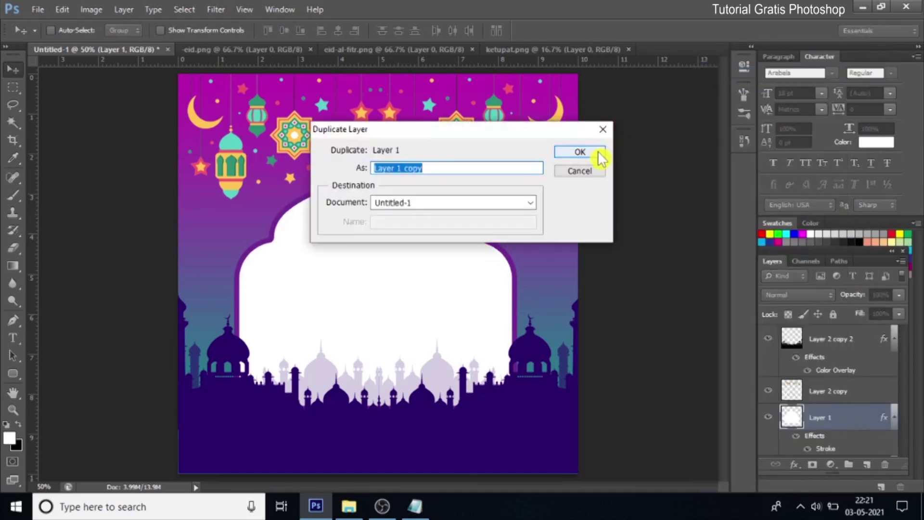
left_click(580, 151)
scroll(843, 415, "down", 2)
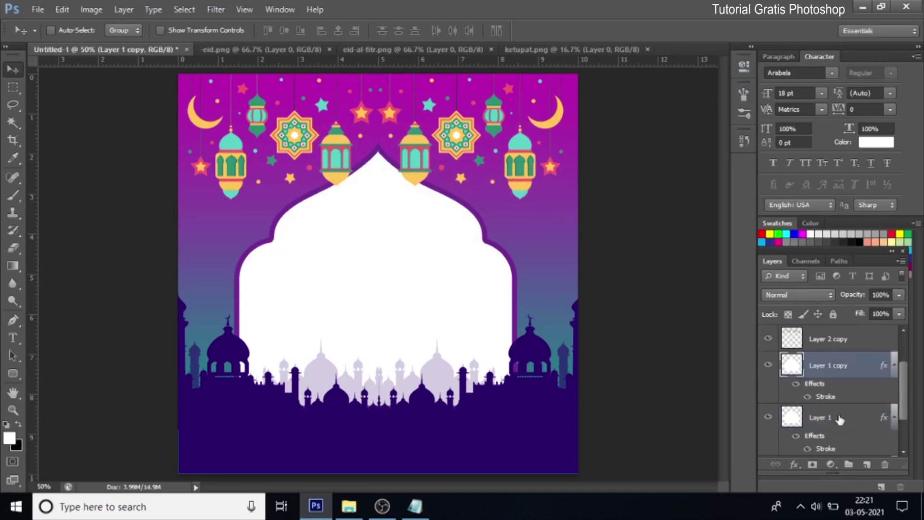
left_click(838, 422)
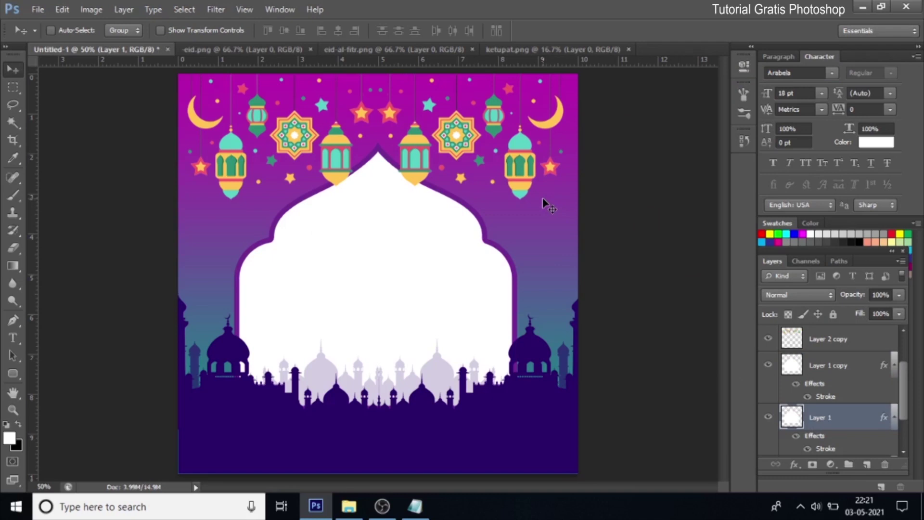
Enlarge Layer 1 proportionally from its centre to about 109%
key("ctrl+t")
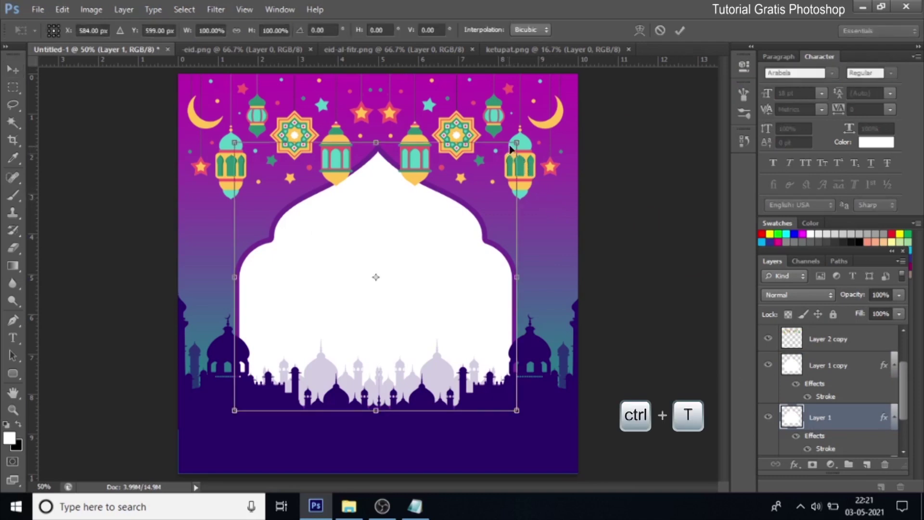
key("shift+alt")
left_click_drag(518, 142, 530, 130)
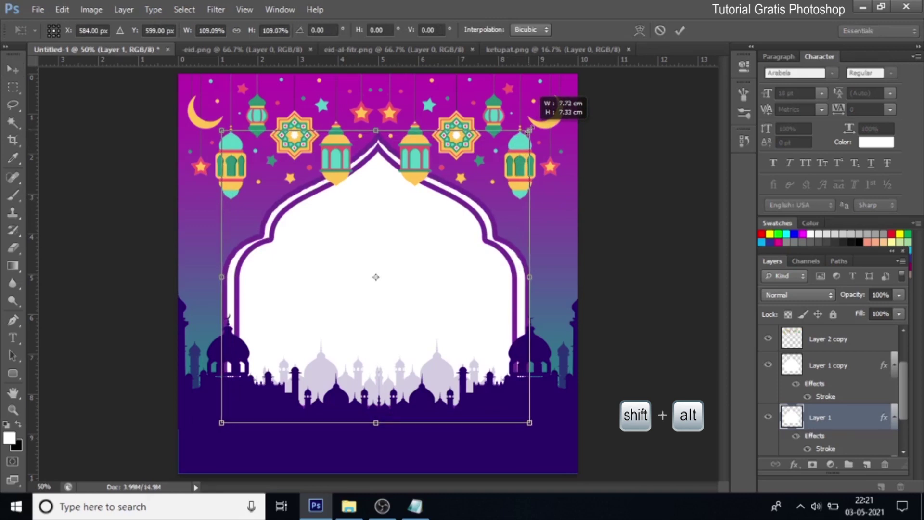
left_click_drag(530, 130, 529, 130)
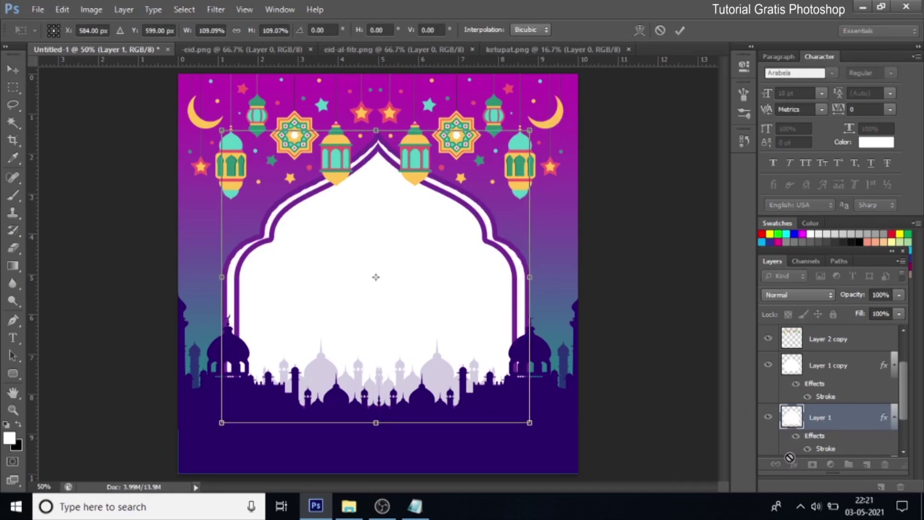
left_click(680, 30)
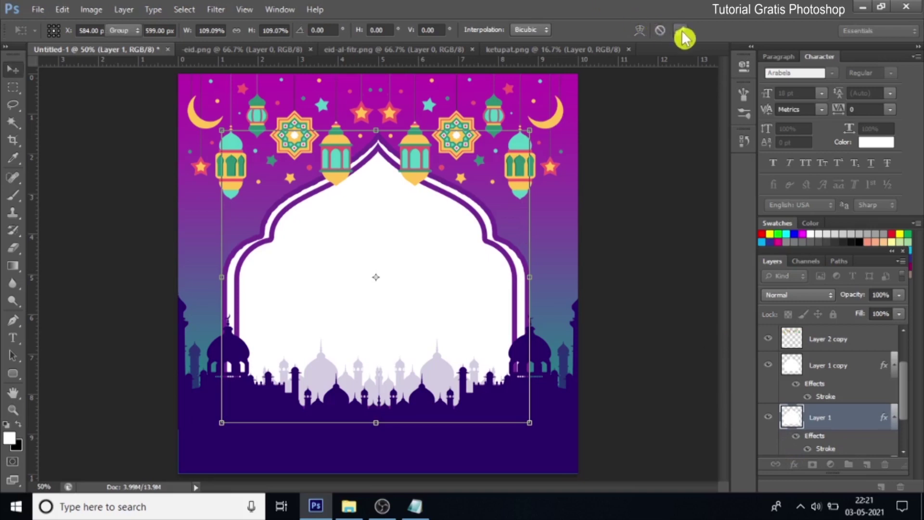
left_click(795, 464)
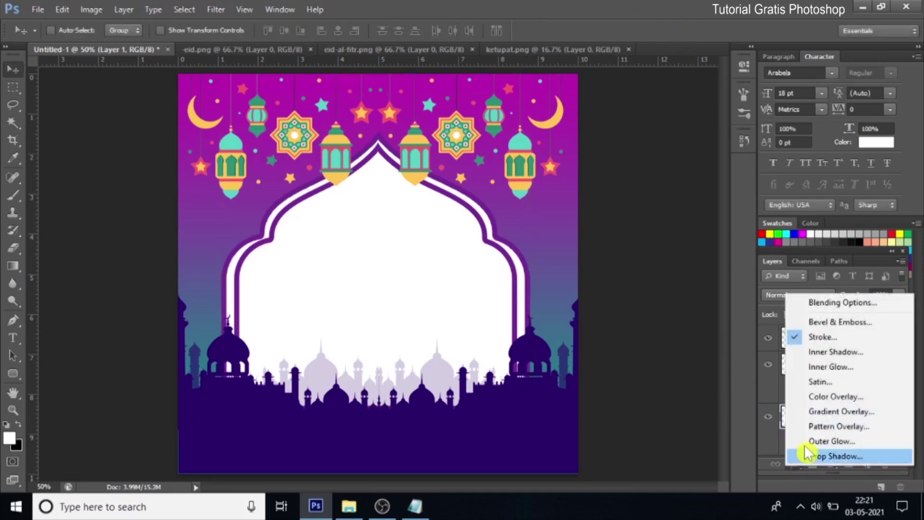
Replace the arch's stroke with an Orange, Yellow, Orange Gradient Overlay
left_click(820, 413)
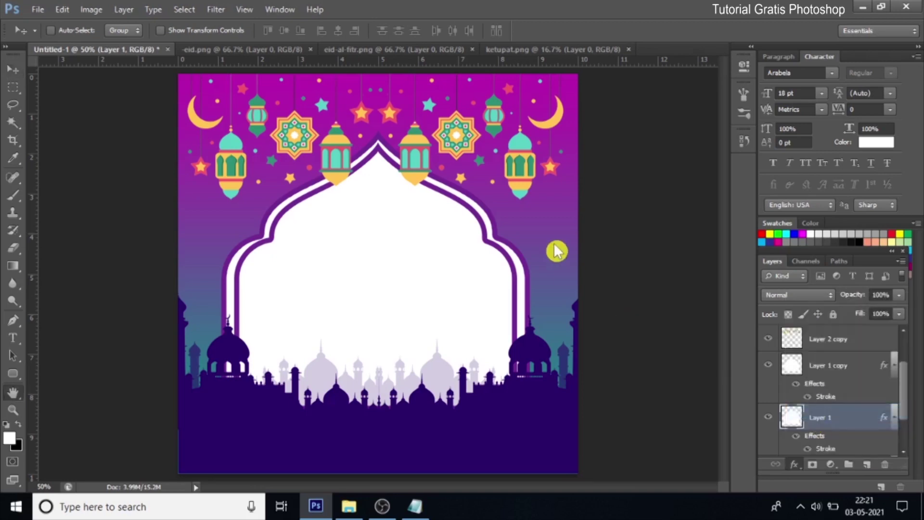
left_click(479, 255)
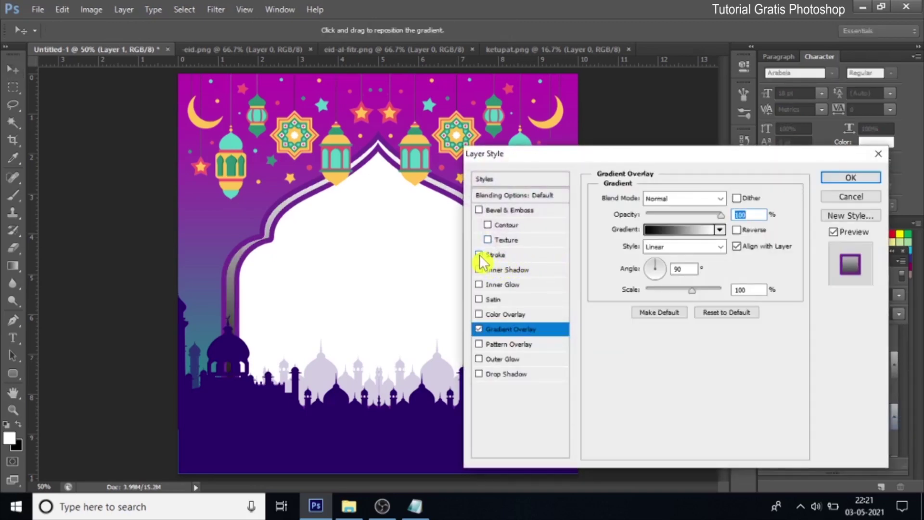
left_click(479, 254)
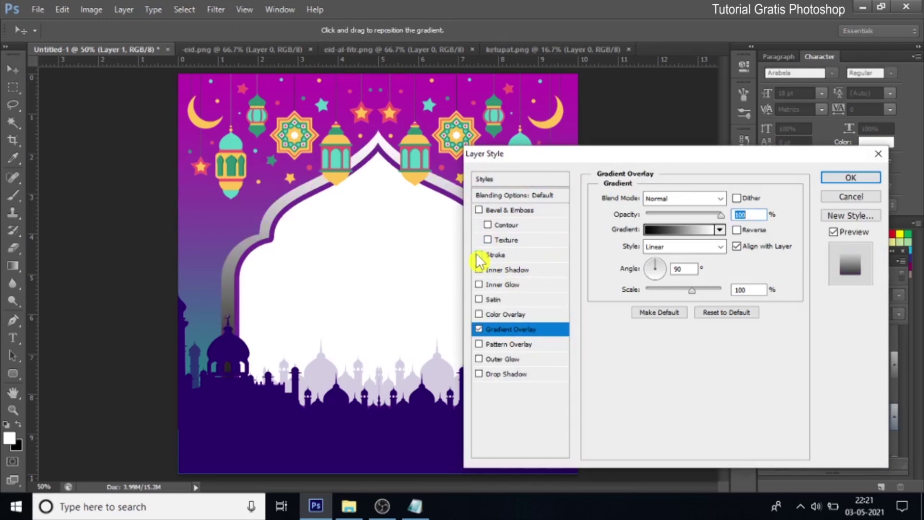
left_click(676, 231)
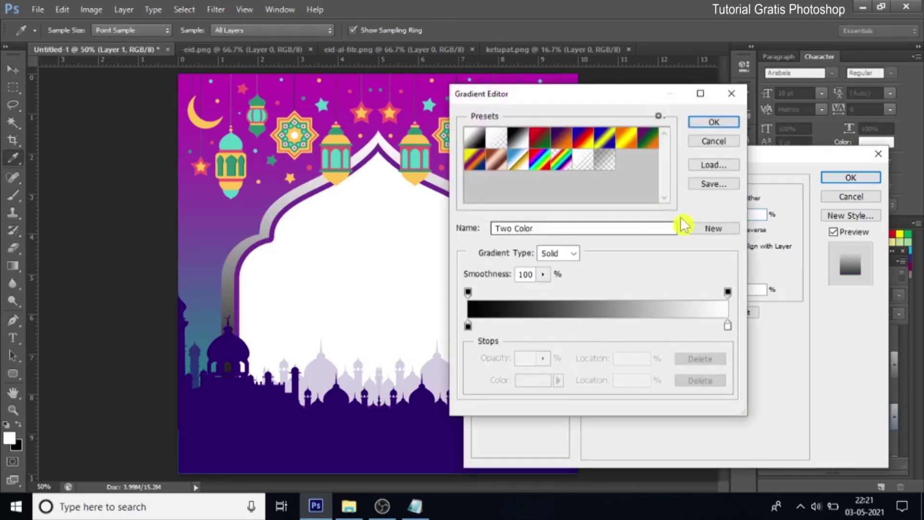
left_click(626, 139)
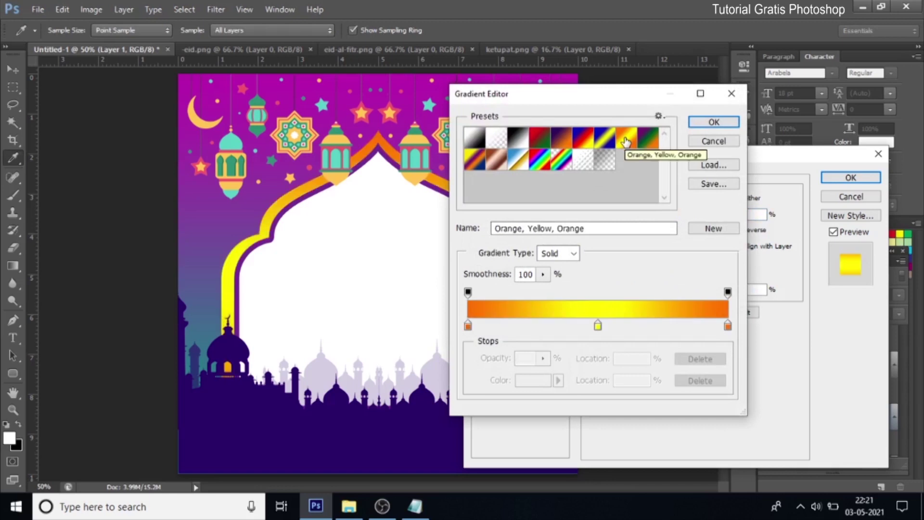
Lighten the gradient's left orange stop and make the middle stop a paler yellow
left_click(468, 327)
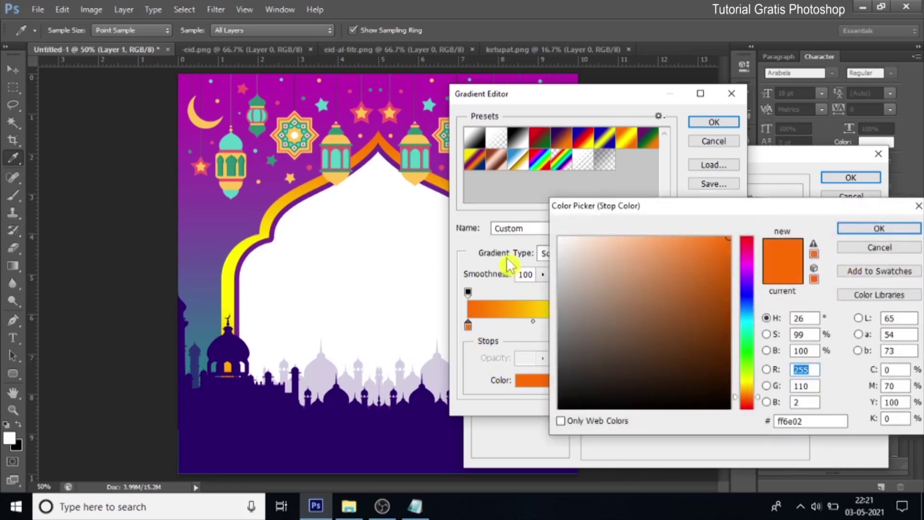
left_click(665, 248)
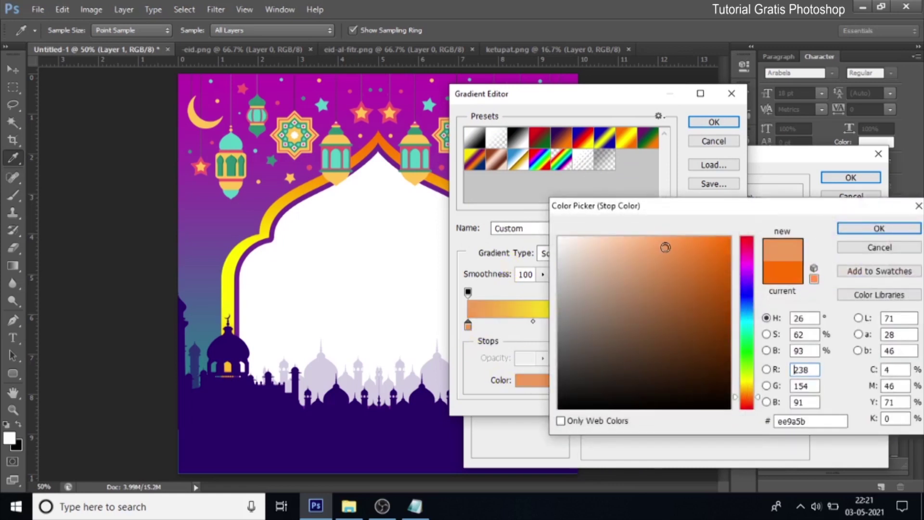
left_click(860, 236)
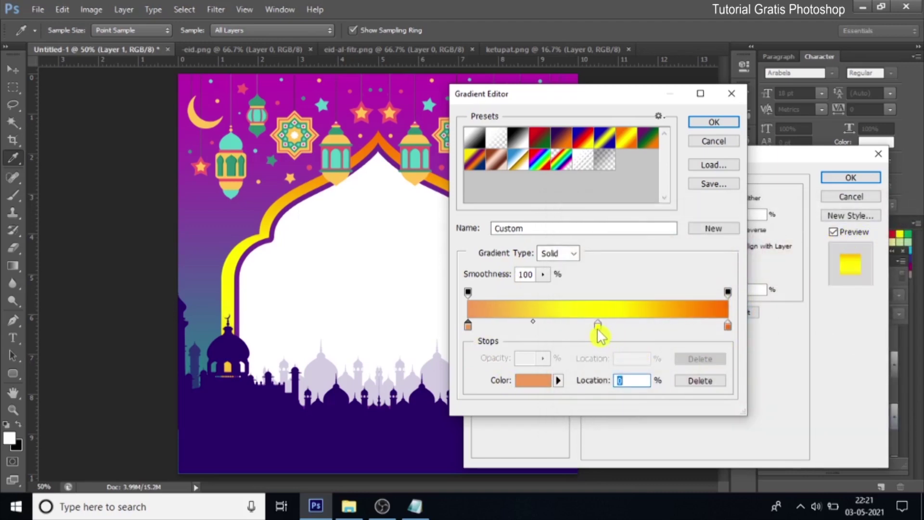
left_click(598, 326)
left_click(536, 384)
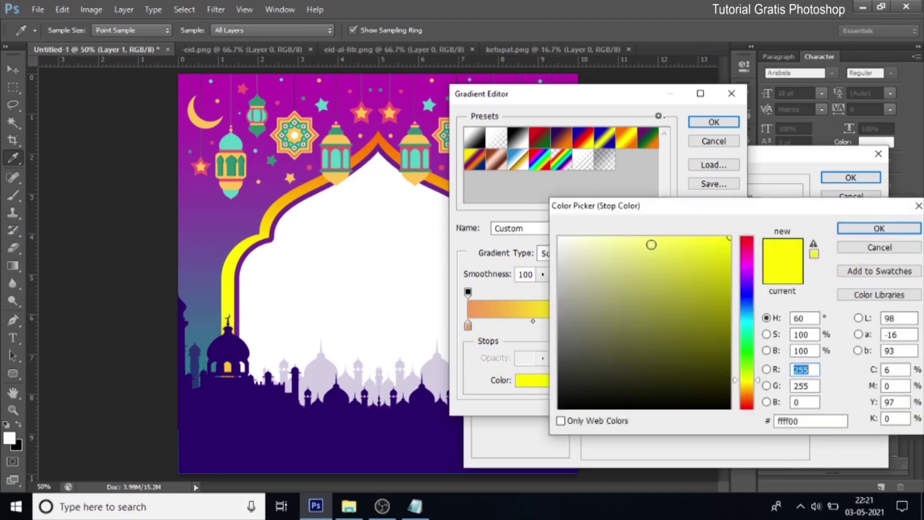
left_click(670, 251)
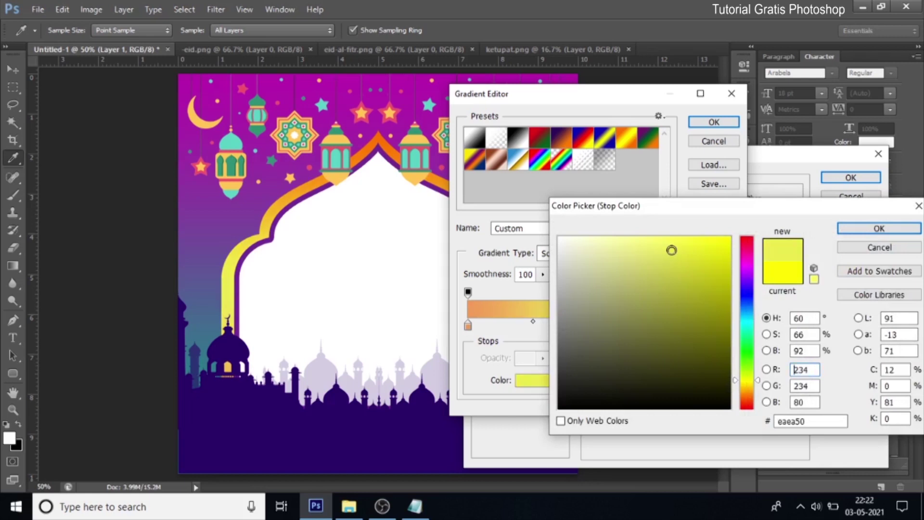
left_click(879, 228)
Lighten the right orange stop and apply the edited gradient overlay
left_click(728, 326)
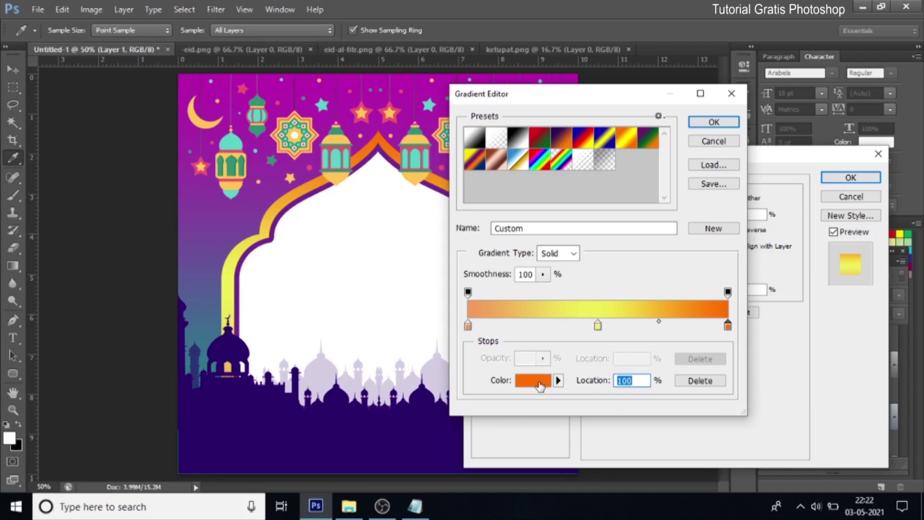
left_click(657, 248)
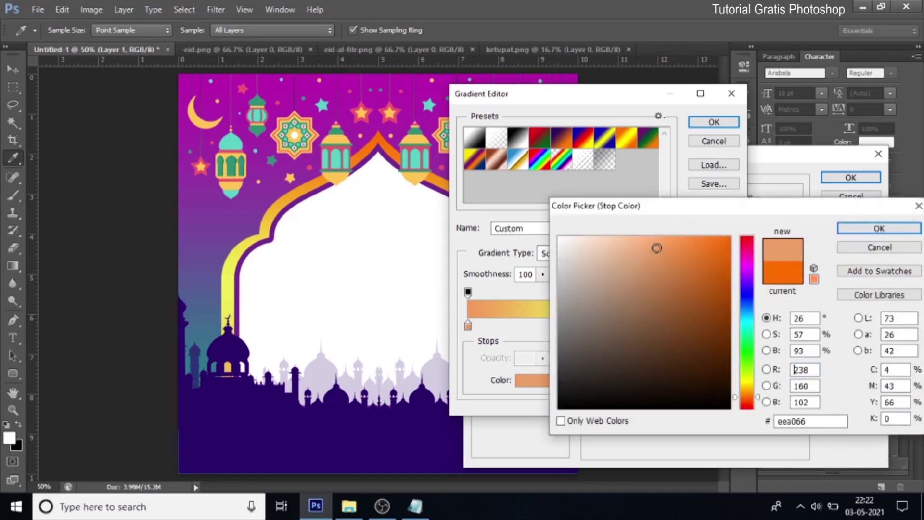
left_click(866, 231)
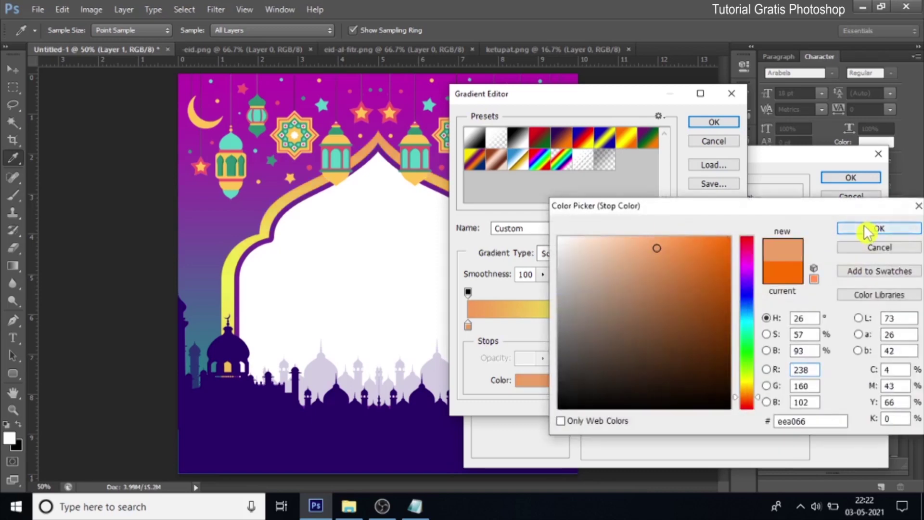
left_click(712, 123)
left_click(848, 178)
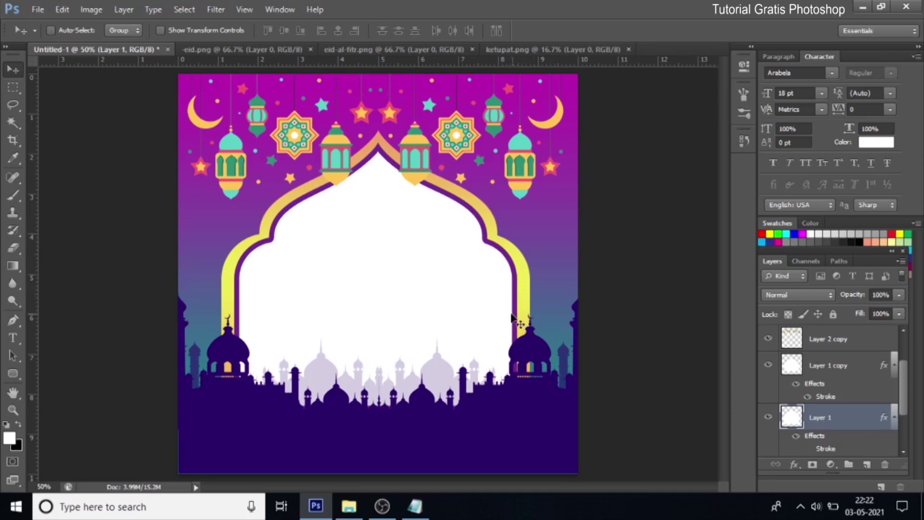
Narrow Layer 1 and Layer 1 copy to about 91% width, then switch to ketupat.png
left_click(844, 369, "ctrl")
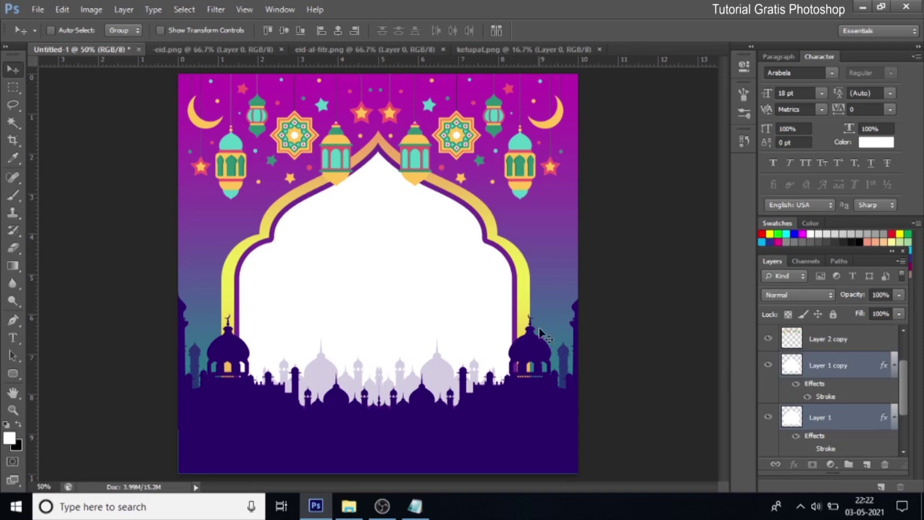
key("ctrl+t")
left_click_drag(530, 279, 520, 282)
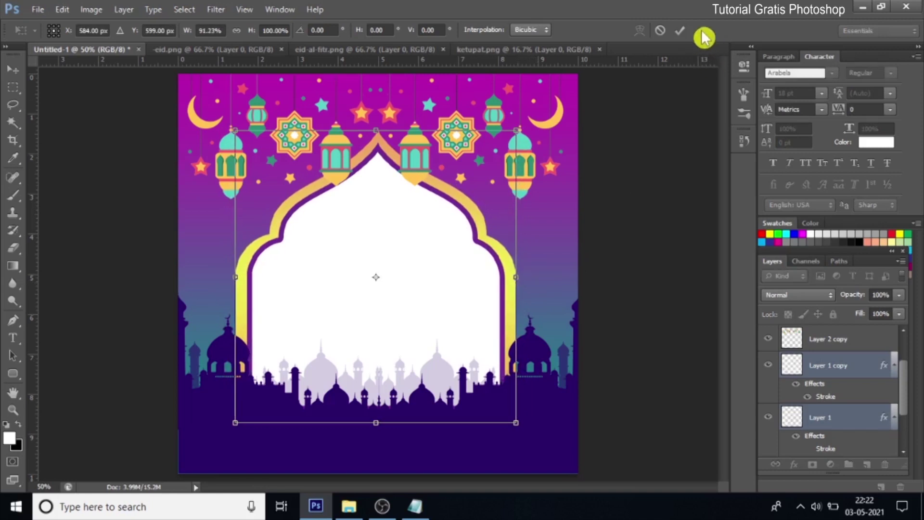
left_click(680, 31)
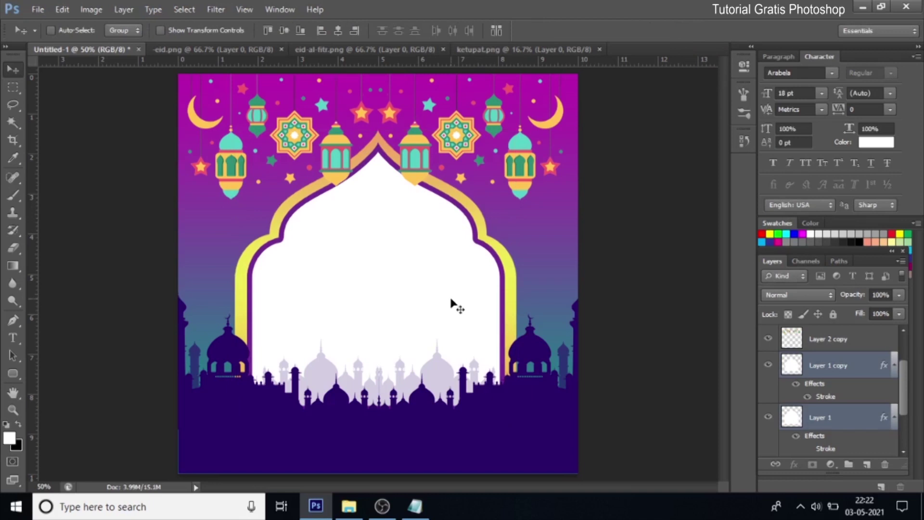
left_click(538, 58)
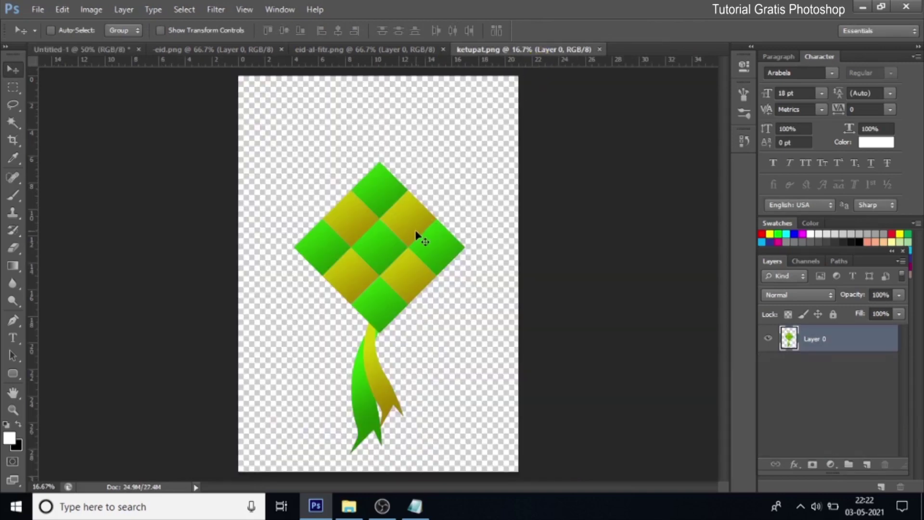
Bring the ketupat in as the top layer, scaled to about 7% near the lower-right mosque
mouse_move(365, 233)
left_mouse_down()
mouse_move(82, 56)
mouse_move(413, 442)
left_mouse_up()
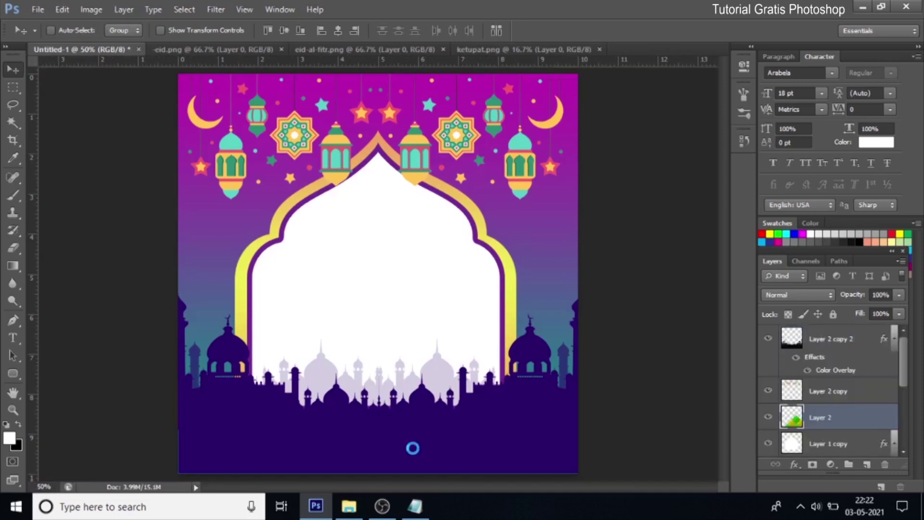
left_click_drag(469, 347, 469, 310)
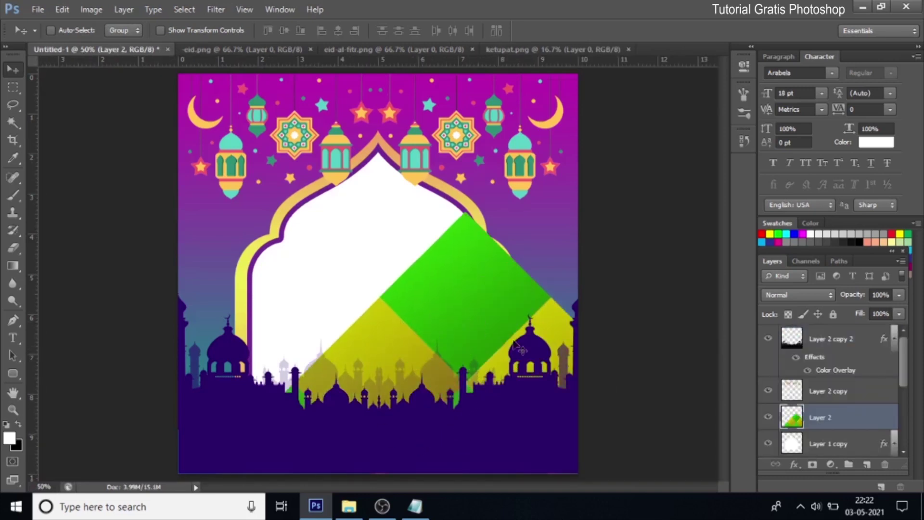
left_click_drag(843, 428, 843, 336)
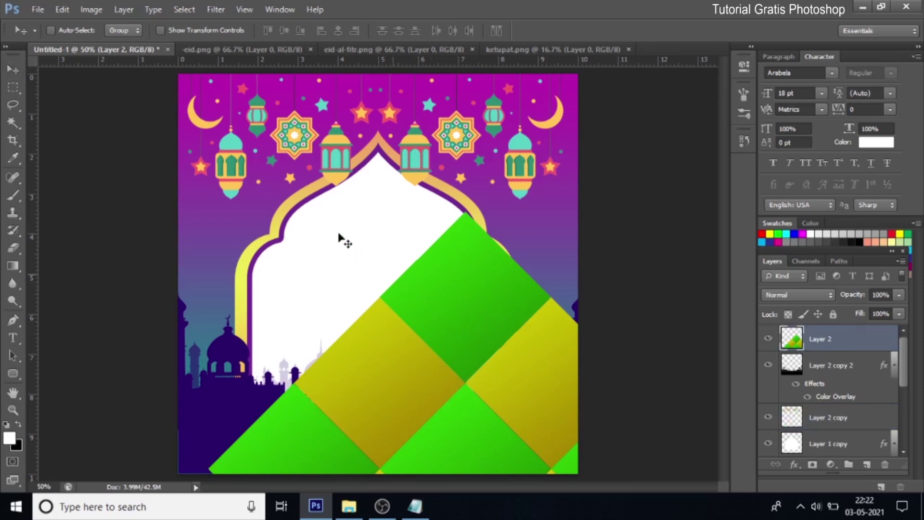
key("ctrl+t")
left_click_drag(206, 211, 352, 450)
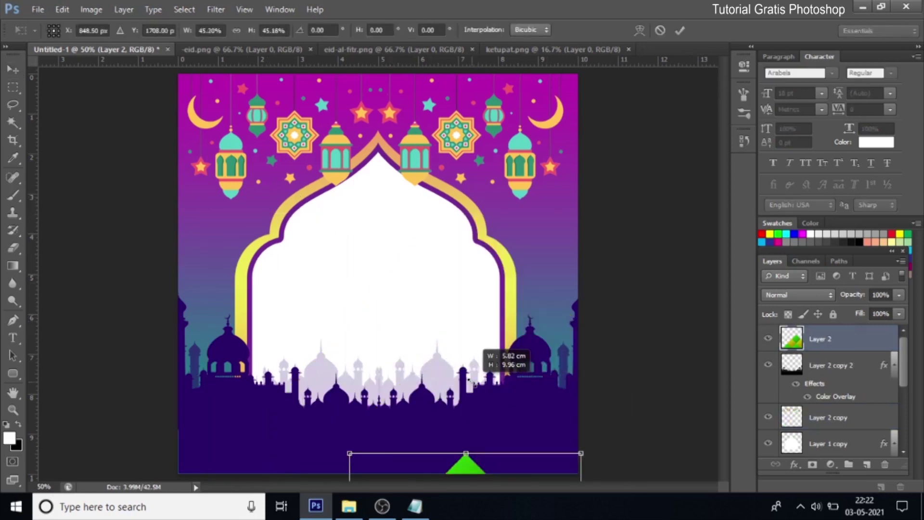
left_click_drag(503, 310, 419, 303)
mouse_move(378, 270)
left_mouse_down()
mouse_move(423, 357)
mouse_move(476, 389)
mouse_move(501, 451)
mouse_move(509, 372)
mouse_move(504, 378)
left_mouse_up()
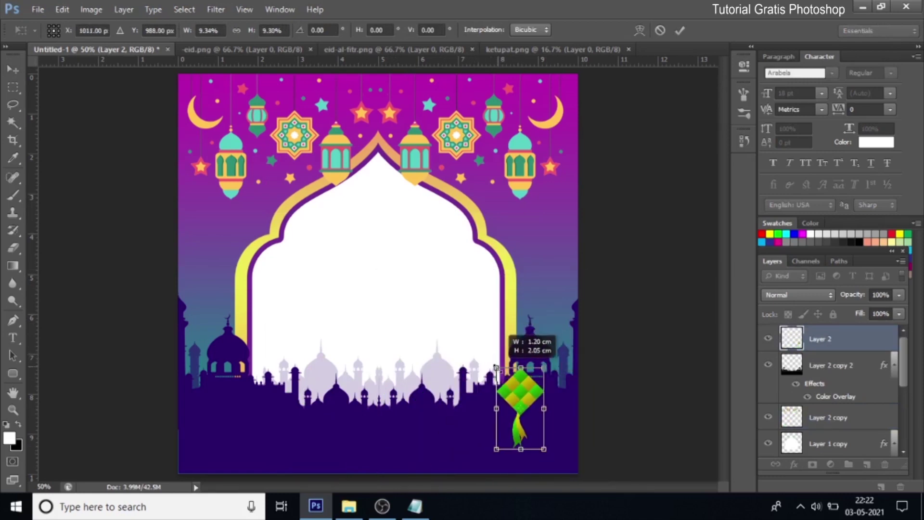
left_click_drag(543, 449, 540, 442)
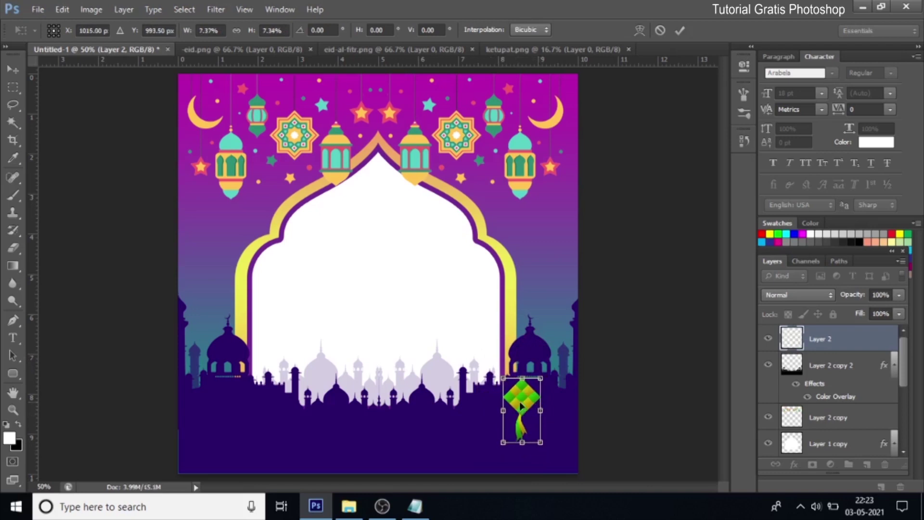
left_click_drag(528, 400, 523, 394)
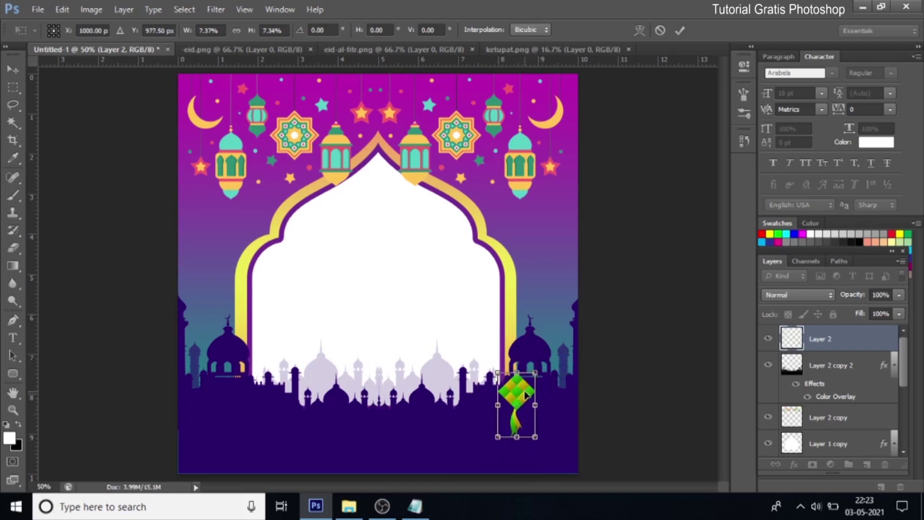
left_click(682, 32)
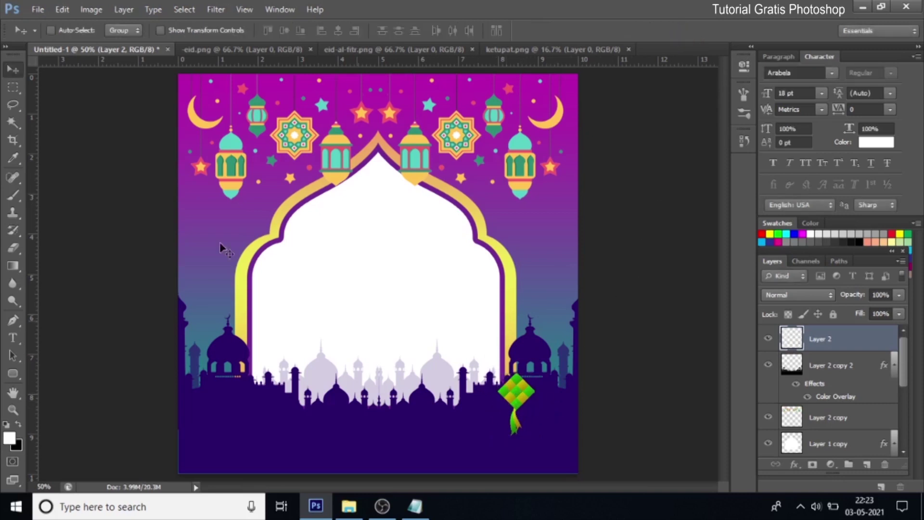
Marquee a thin vertical strip from the ketupat up to the frame's top edge
left_click(14, 87)
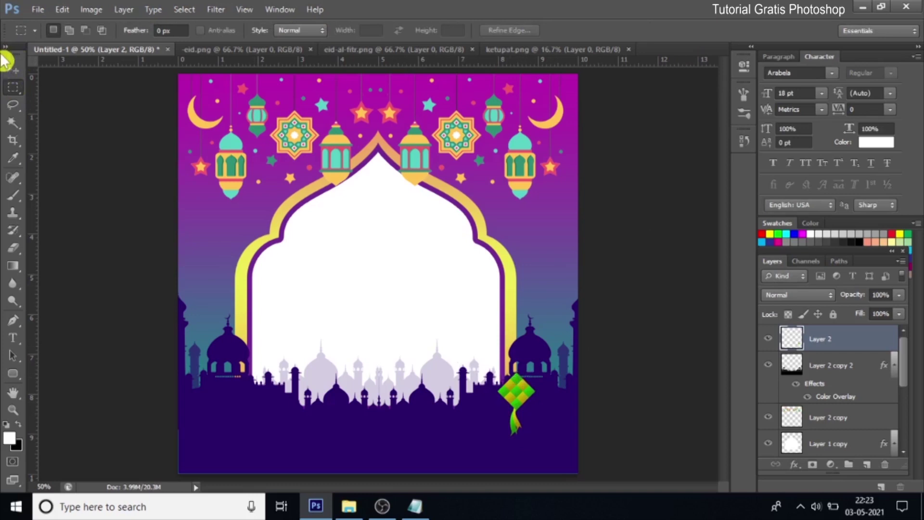
right_click(13, 88)
left_click(72, 90)
left_click_drag(516, 377, 516, 61)
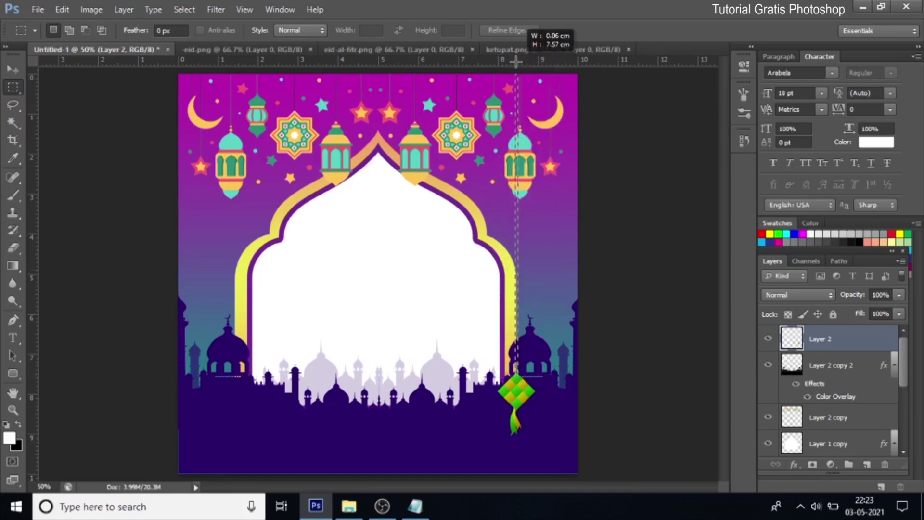
left_click_drag(516, 61, 518, 63)
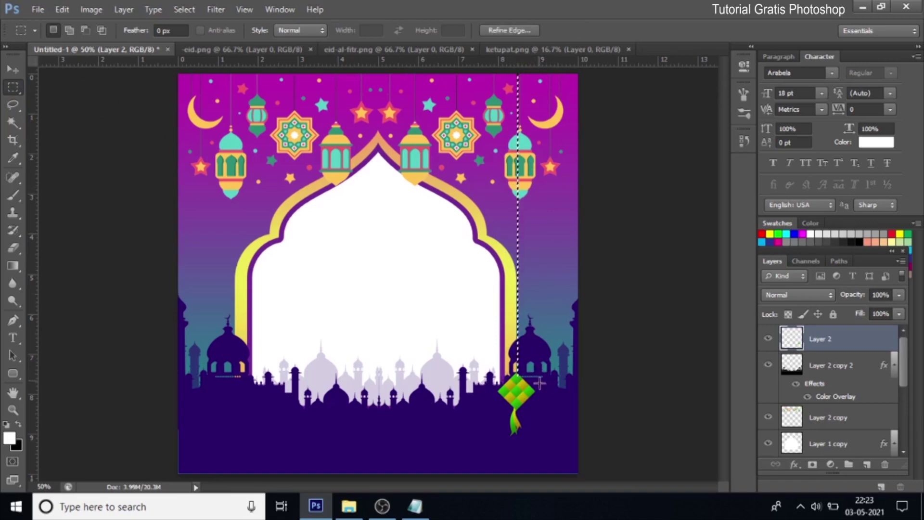
Zoom in on the ketupat's top tip
key("ctrl+t")
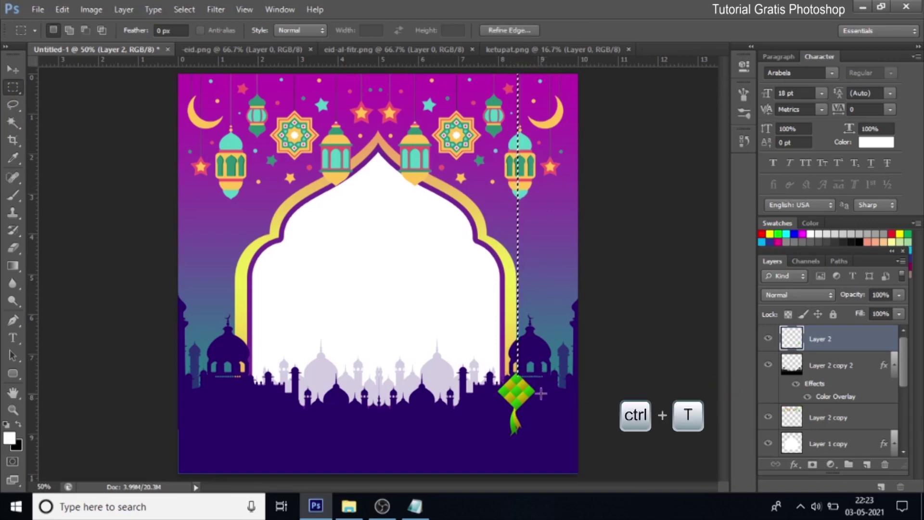
left_click(13, 410)
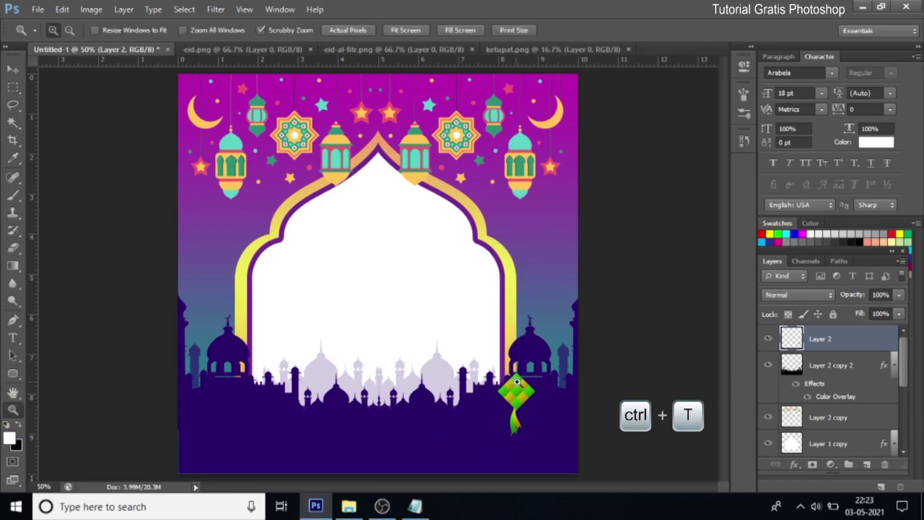
left_click(517, 381)
left_click(520, 382)
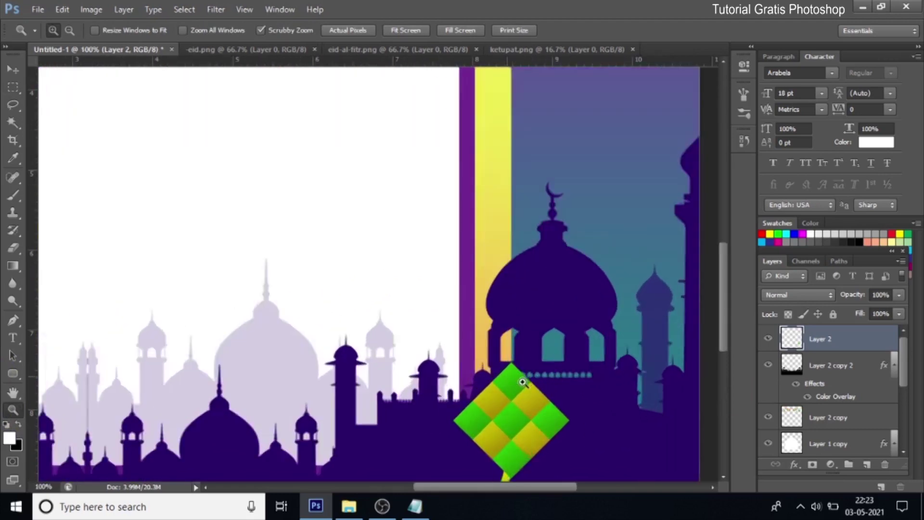
left_click(522, 381)
key("ctrl+t")
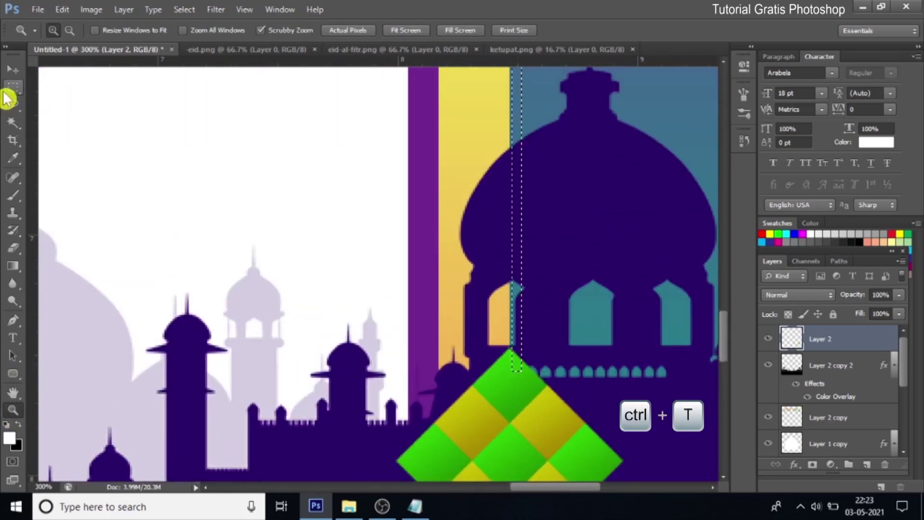
left_click(13, 89)
left_click(72, 86)
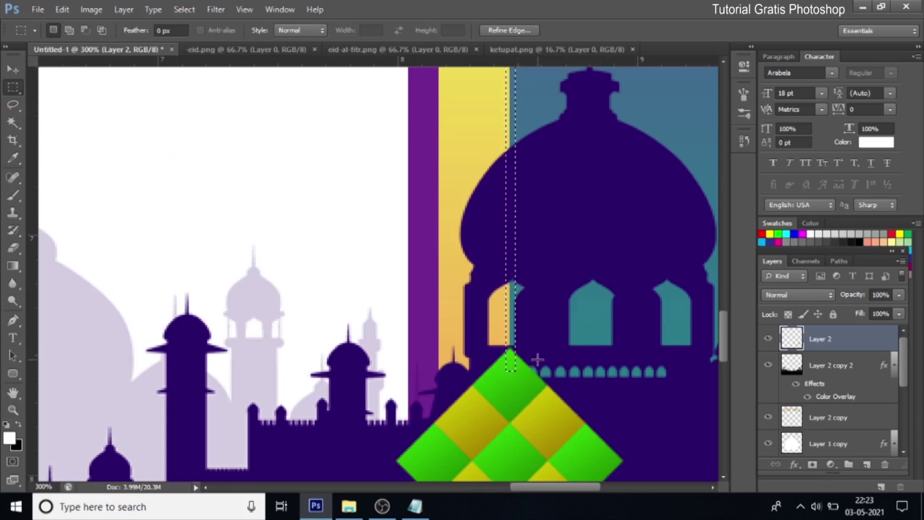
Fill the strip with the ketupat's sampled green, deselect, and fit the image on screen
left_click(12, 439)
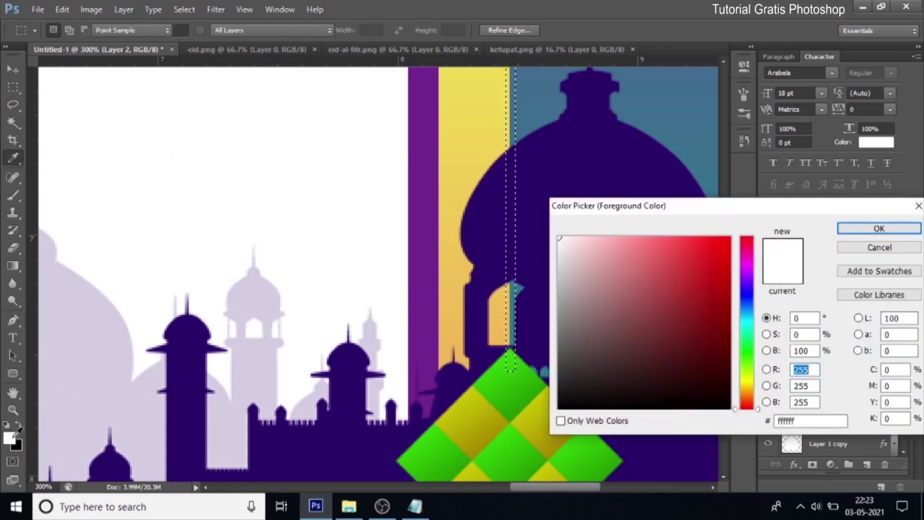
left_click(527, 373)
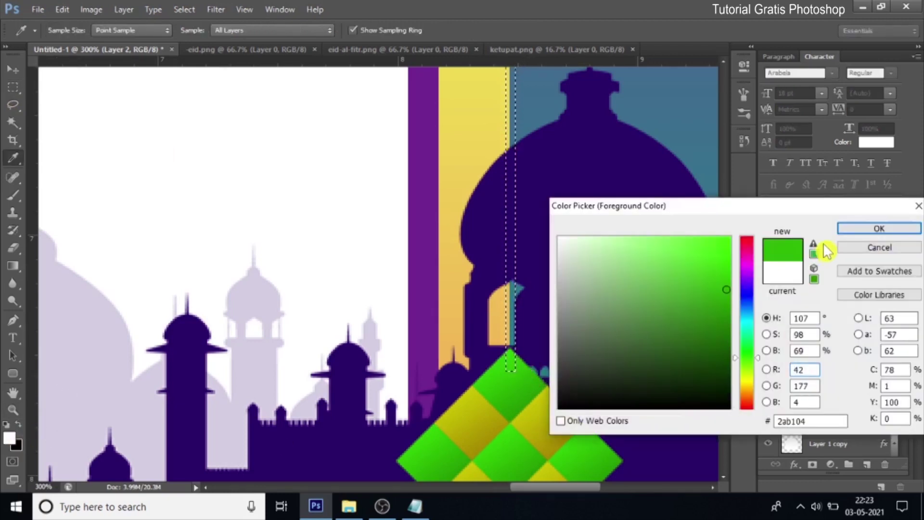
left_click(879, 229)
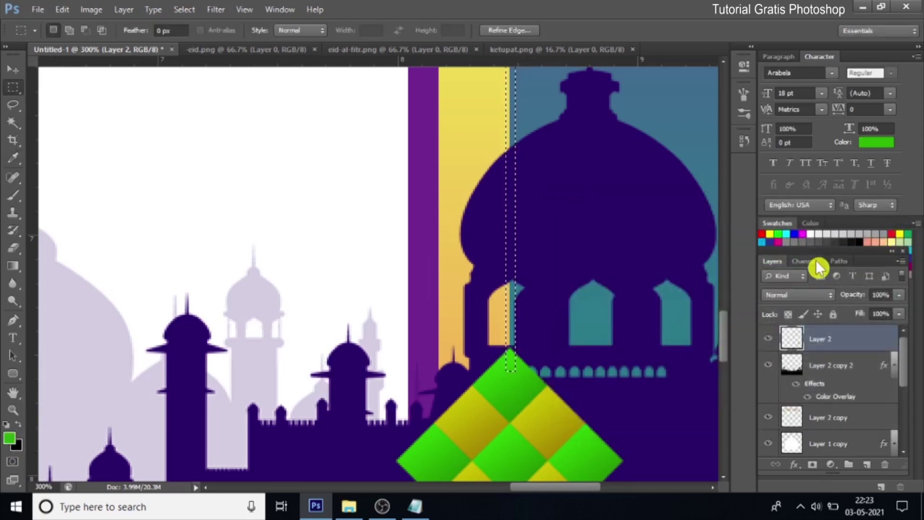
left_click(17, 424)
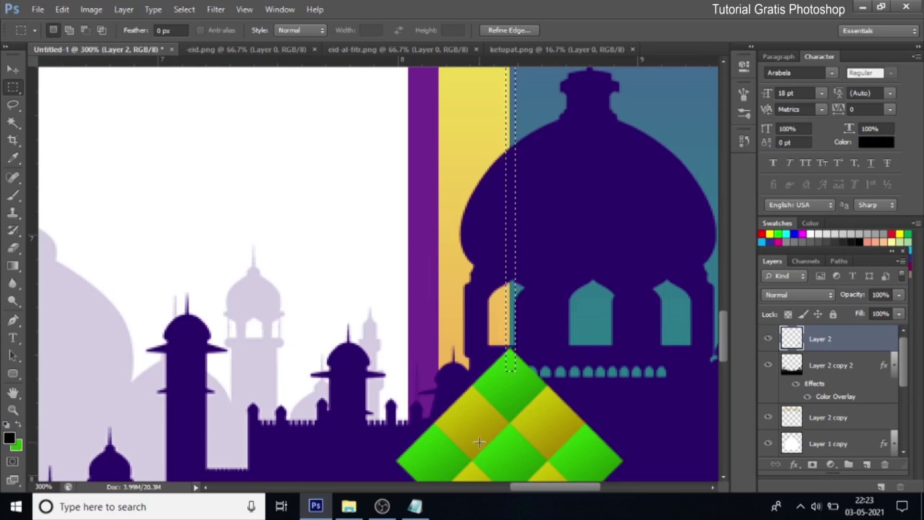
key("ctrl+Delete")
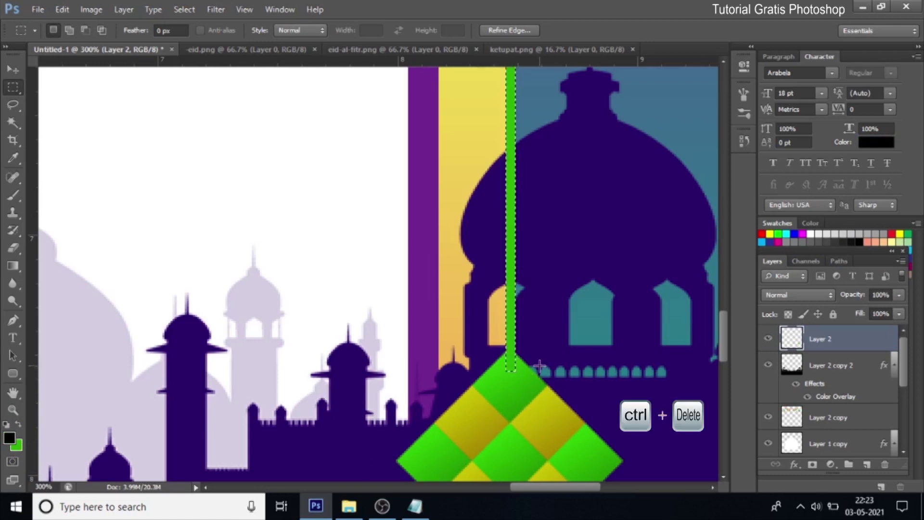
key("ctrl+d")
key("z")
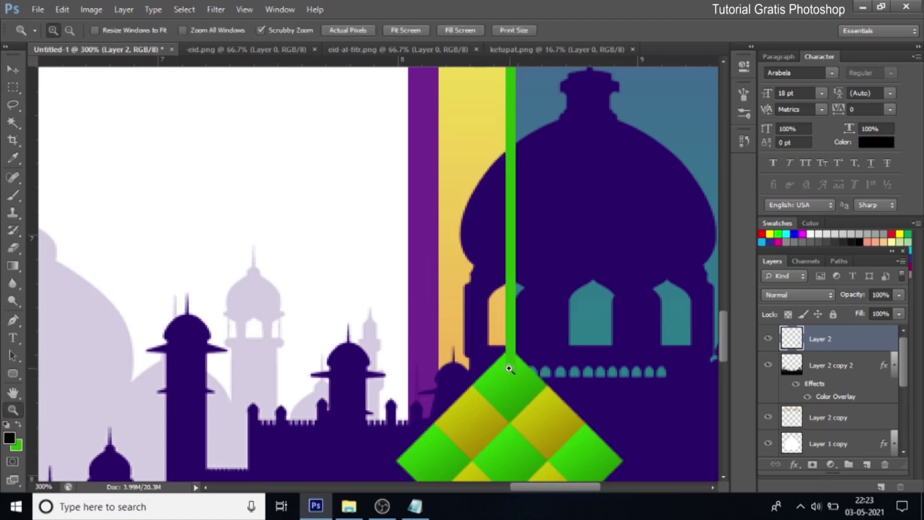
right_click(430, 283)
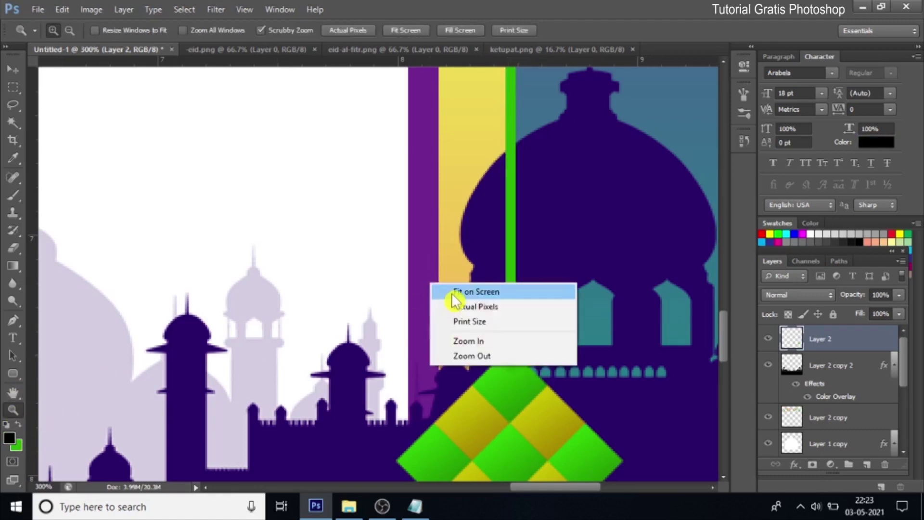
left_click(476, 292)
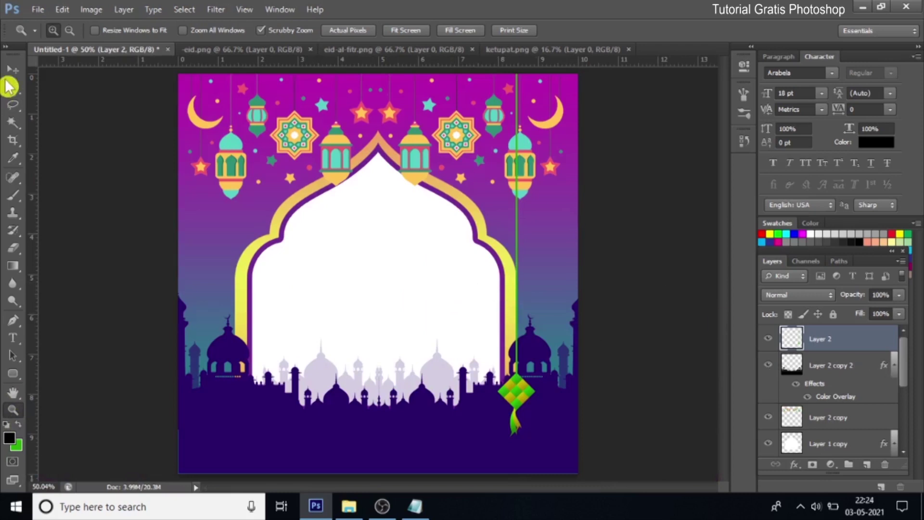
Bring the lanterns layer, Layer 2 copy, to the top of the layer stack
left_click(13, 70)
right_click(528, 152)
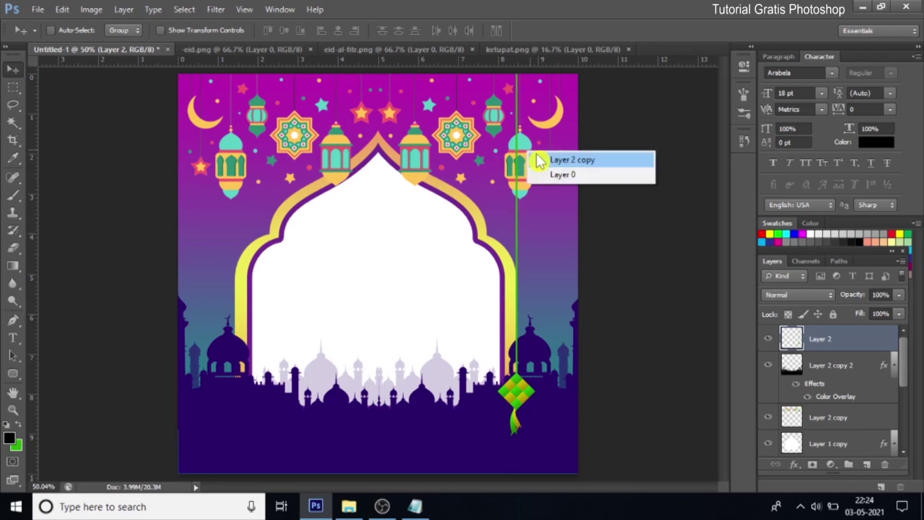
left_click(573, 160)
left_click_drag(838, 428, 839, 338)
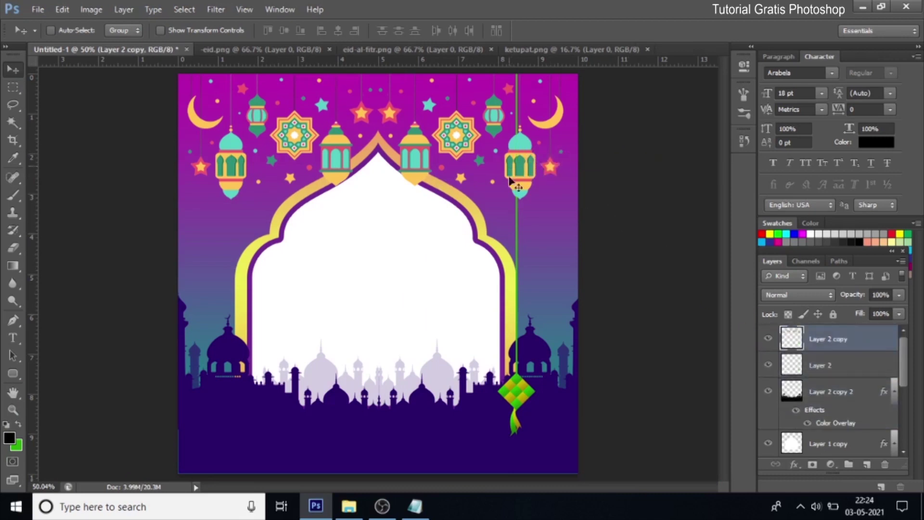
Duplicate the ketupat Layer 2 as Layer 2 copy 3 and move it up-right
left_click(831, 367)
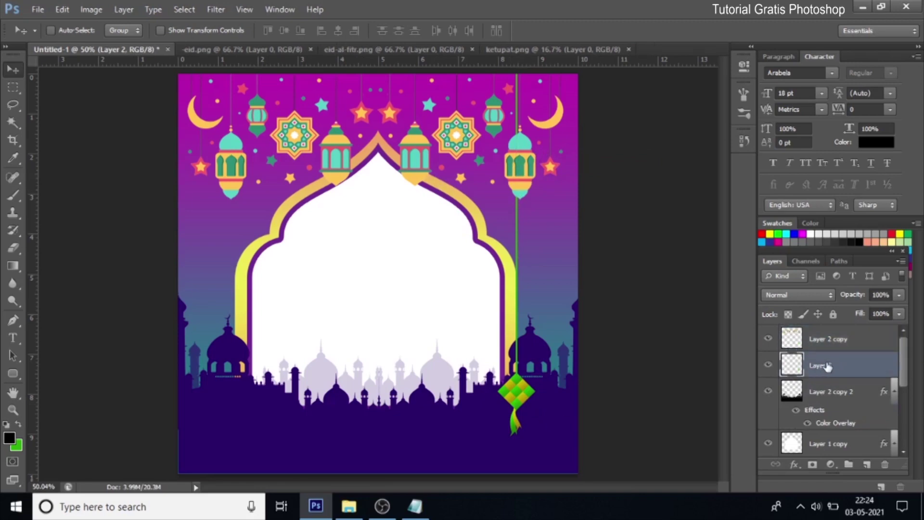
right_click(858, 371)
left_click(764, 73)
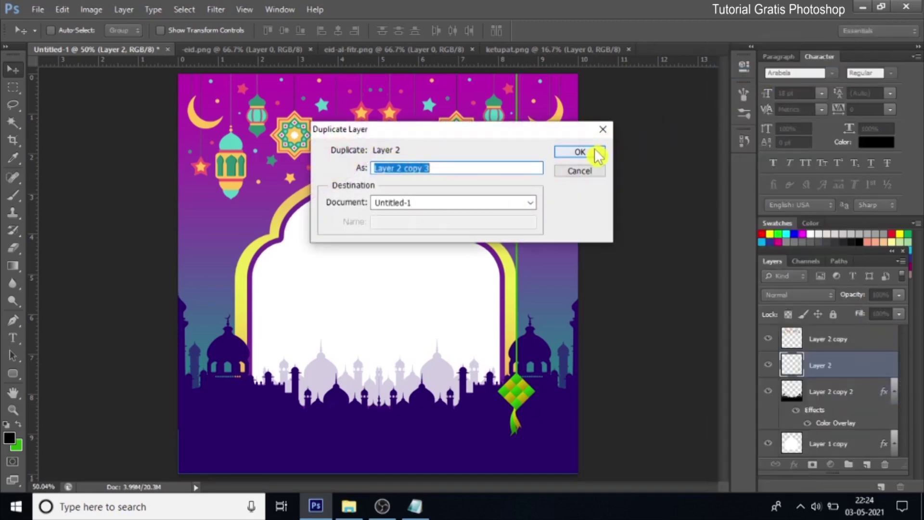
left_click(590, 147)
left_click_drag(518, 402, 548, 370)
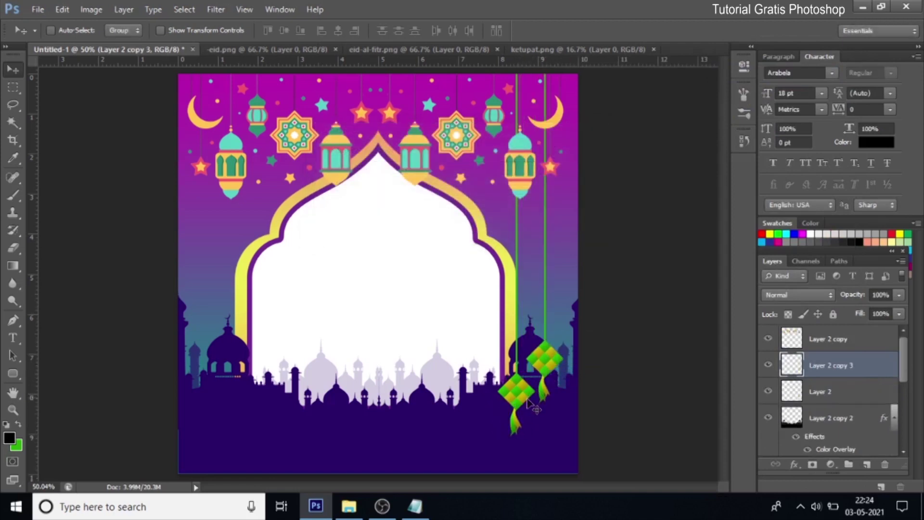
Scale the second ketupat to about 93%, nudge it down, and select both ketupat layers
key("ctrl+t")
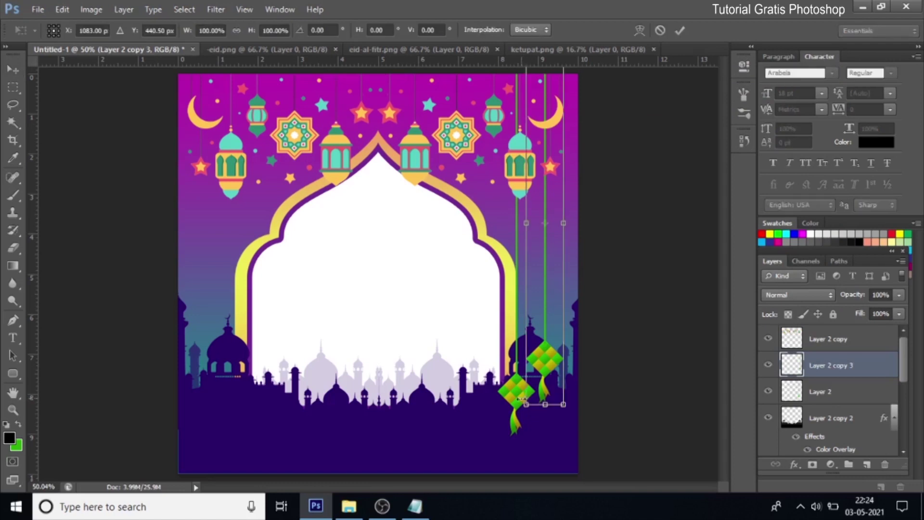
left_click_drag(526, 404, 530, 391)
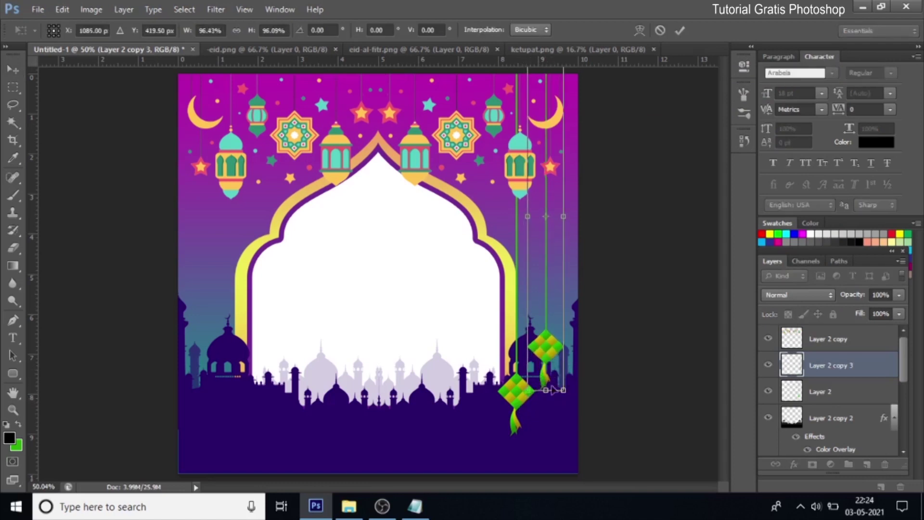
left_click_drag(564, 389, 562, 376)
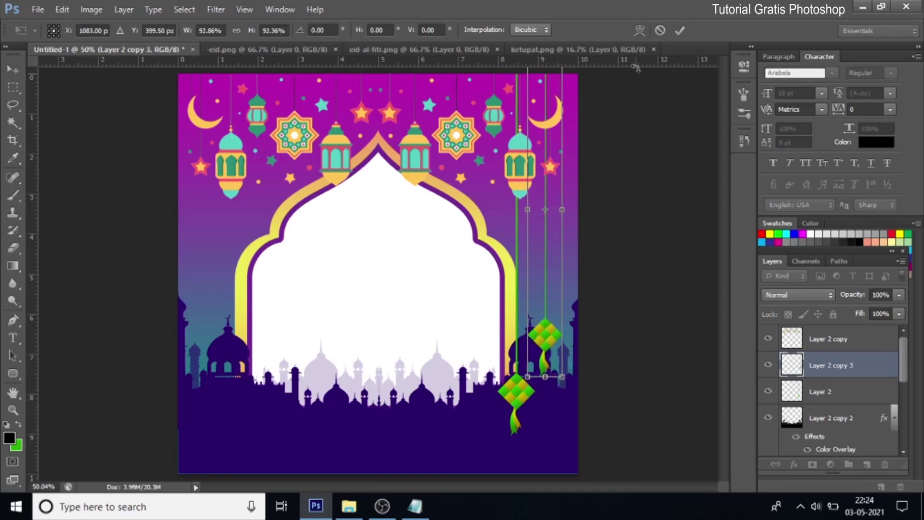
left_click(687, 31)
left_click_drag(547, 348, 548, 367)
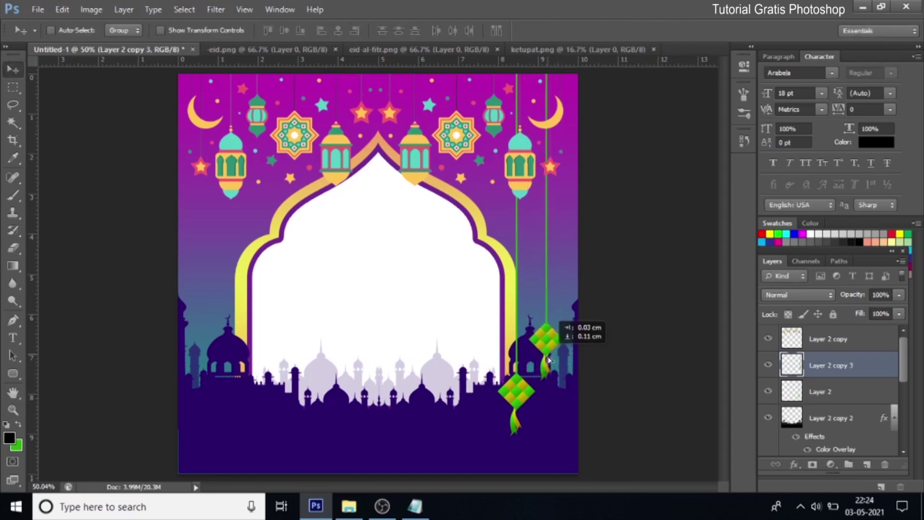
left_click(825, 394)
left_click(830, 369, "ctrl")
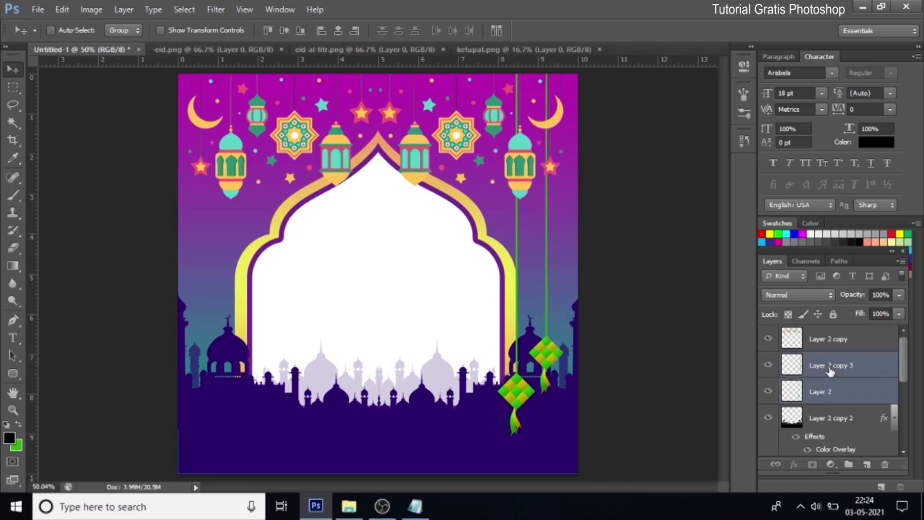
Nudge both ketupats right, merge them into one layer, and name it 'ketupat'
key("Right")
key("Right")
key("Right")
key("Right")
key("Right")
key("Right")
key("Right")
key("Right")
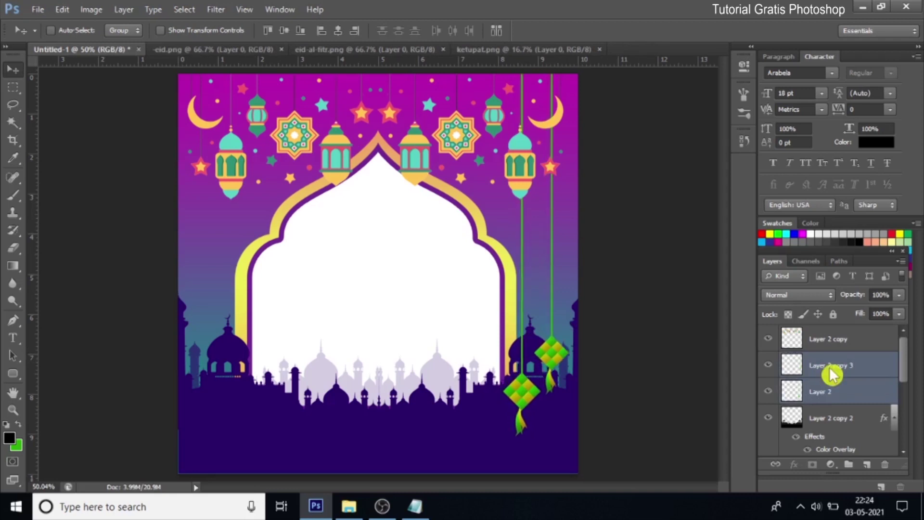
right_click(833, 375)
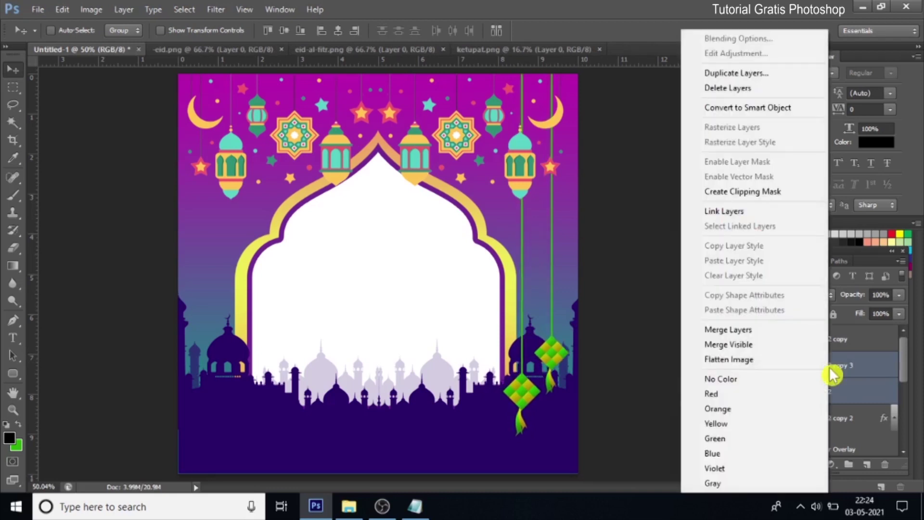
left_click(784, 332)
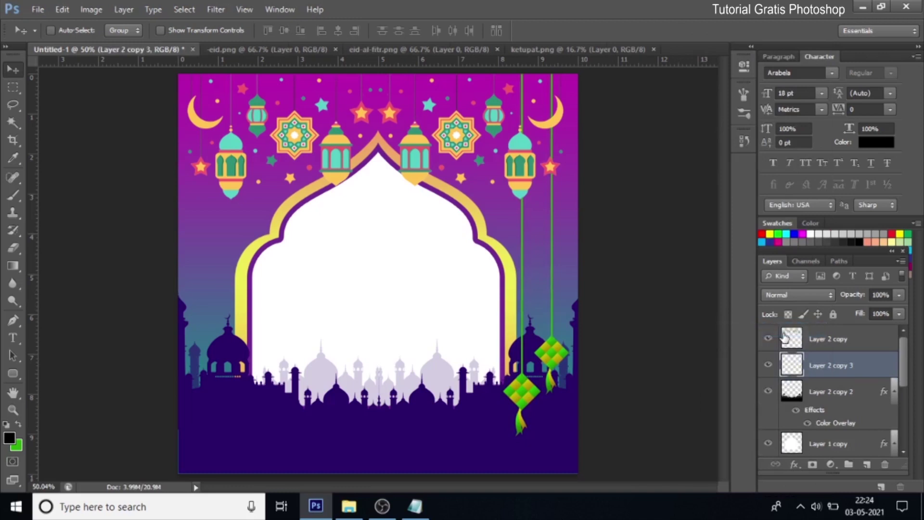
double_click(834, 367)
type("ketupat")
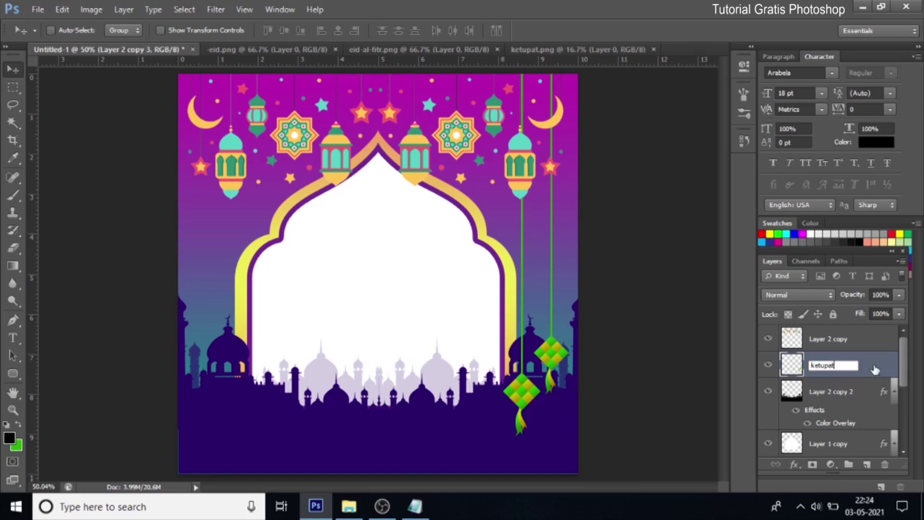
key("Return")
Rename the mosque layer to 'masjid' and the lanterns layer to 'lampion'
double_click(825, 392)
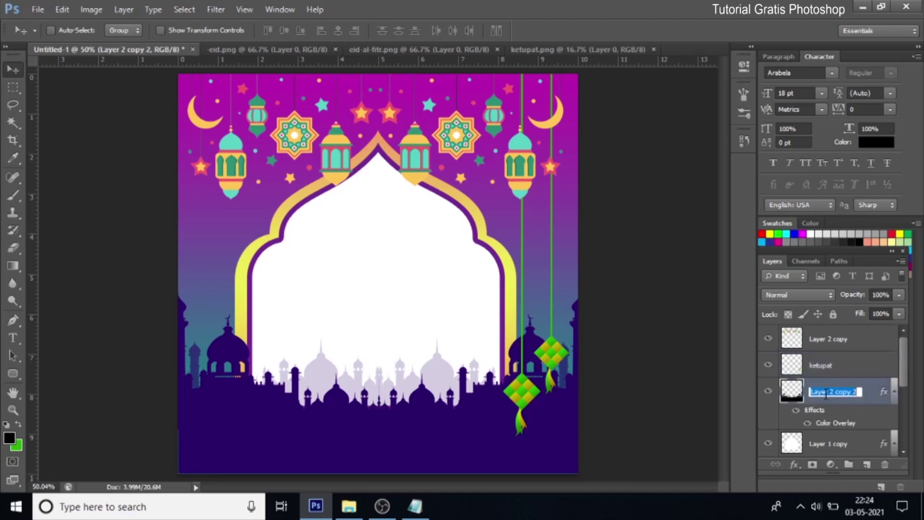
type("masjid")
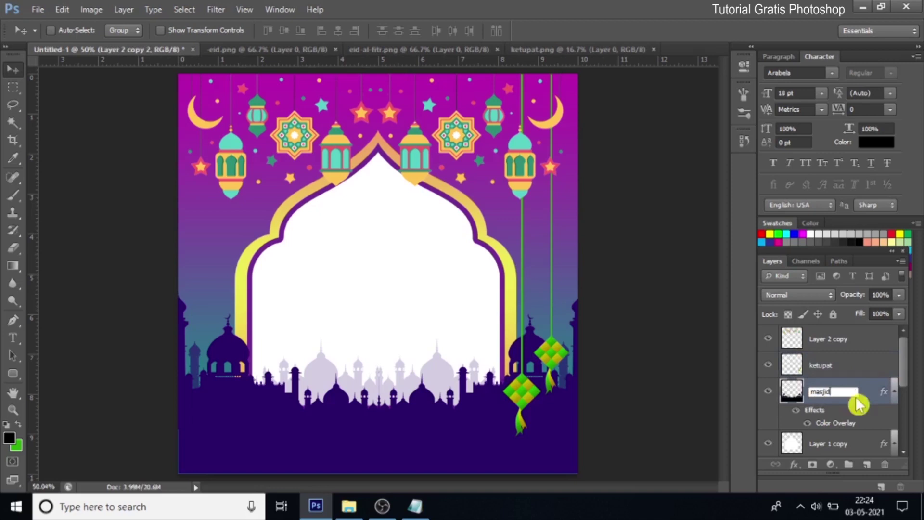
key("Return")
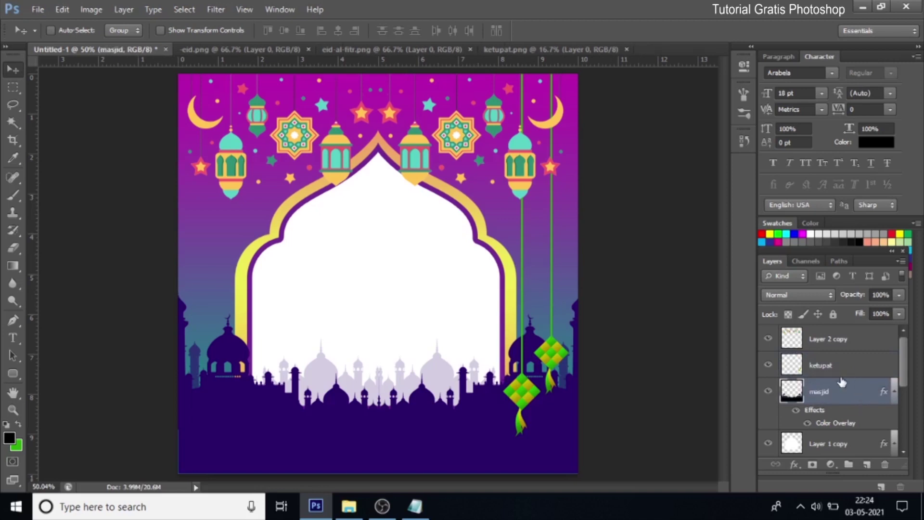
left_click(769, 340)
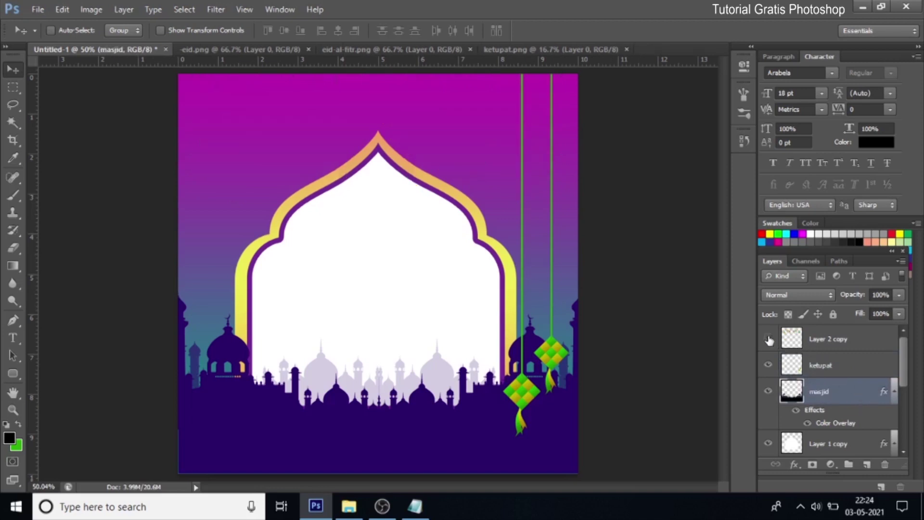
double_click(820, 341)
type("lampion")
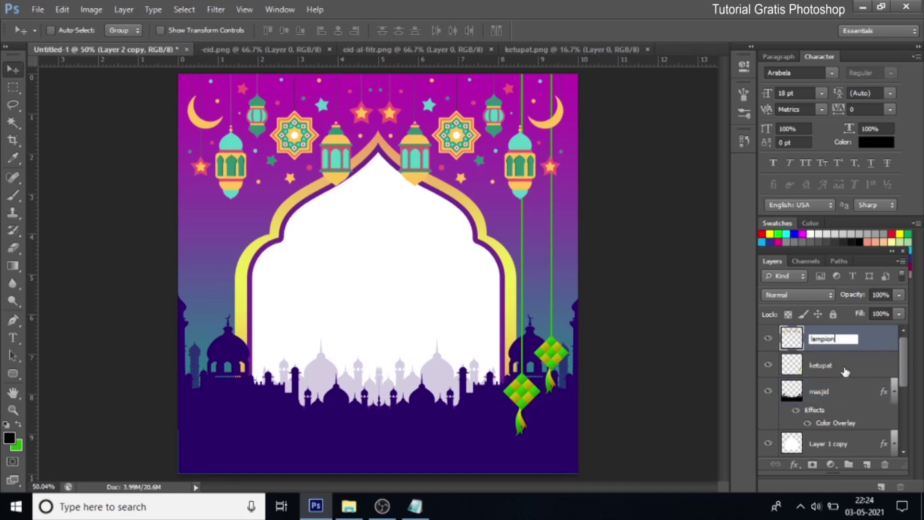
key("Return")
left_click(844, 372)
Duplicate the ketupat, flip the copy horizontally to the left side, and merge both layers
right_click(842, 375)
left_click(762, 72)
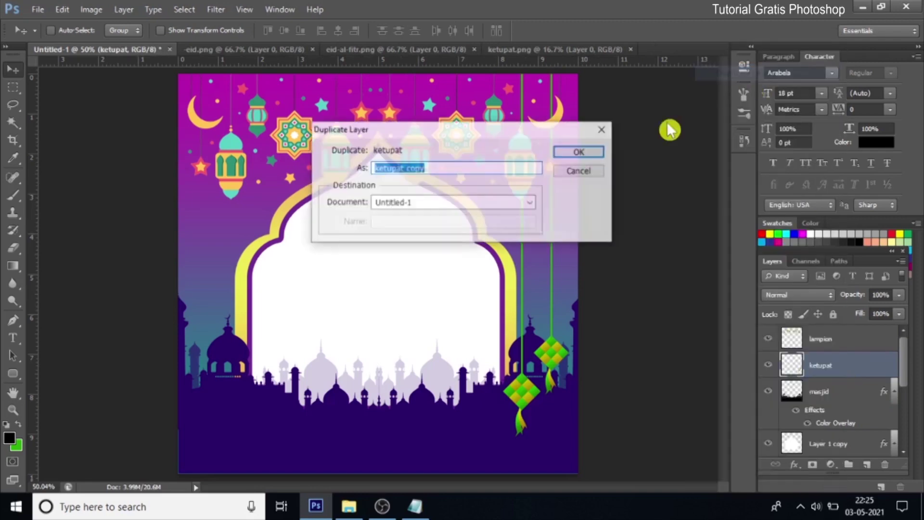
left_click(578, 152)
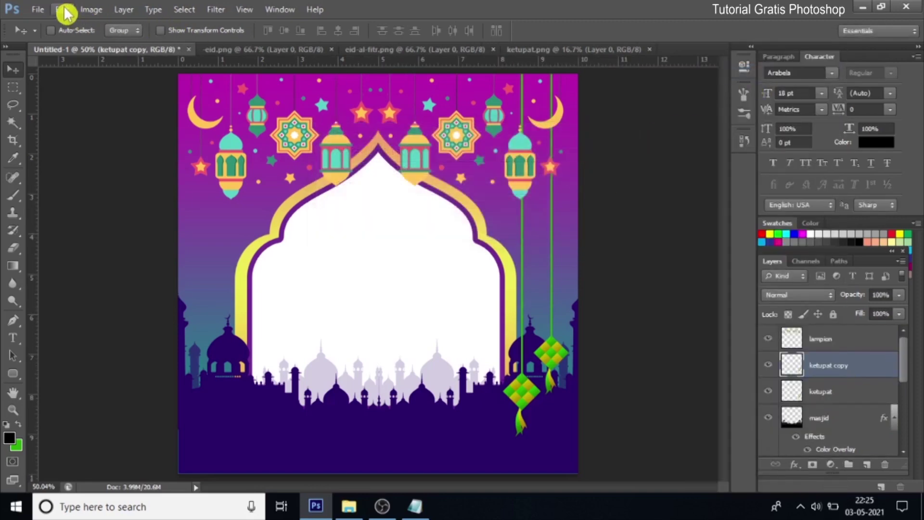
left_click(65, 10)
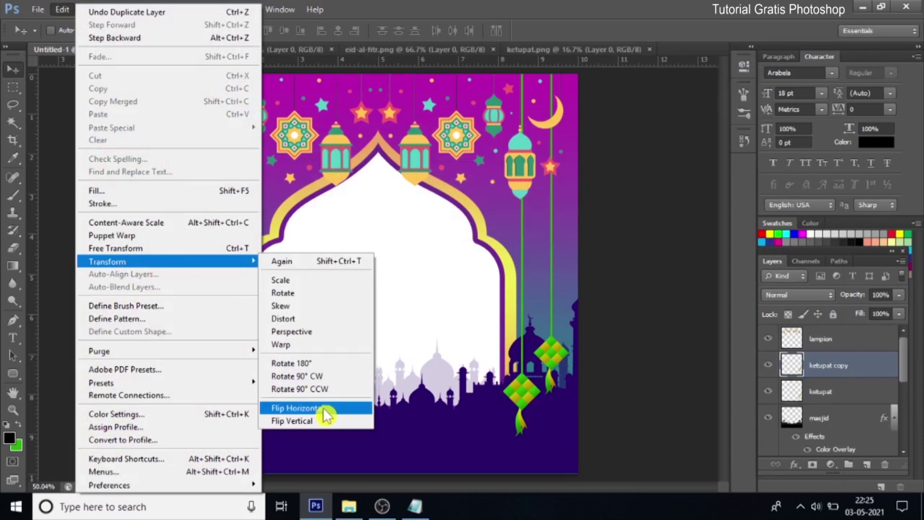
left_click(324, 408)
left_click_drag(541, 377, 221, 377)
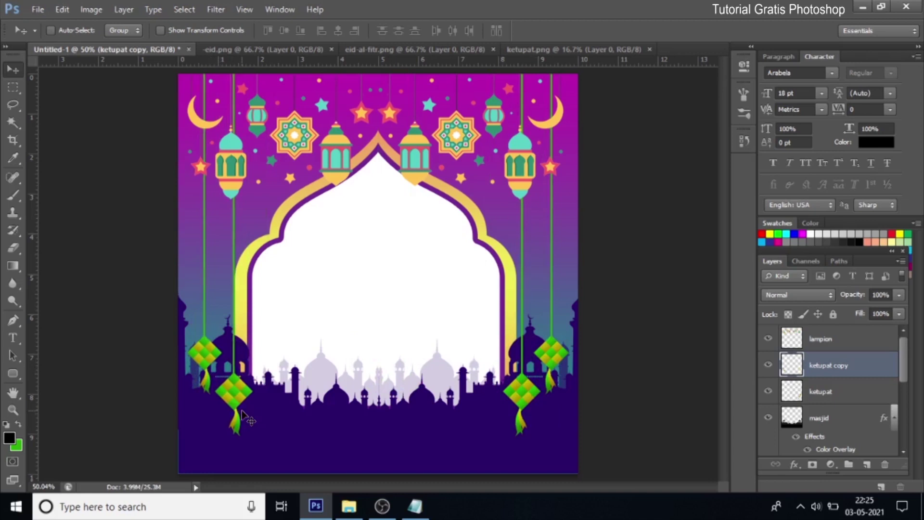
left_click(835, 390)
left_click(839, 373, "shift")
right_click(839, 376)
left_click(782, 327)
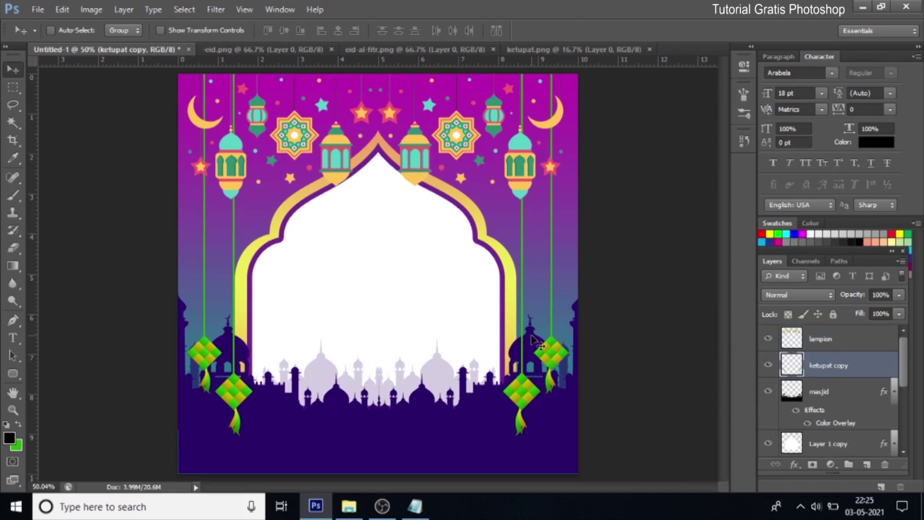
Shift the ketupat hue by +180 with Hue/Saturation, turning it purple and pink
left_click(91, 9)
mouse_move(111, 44)
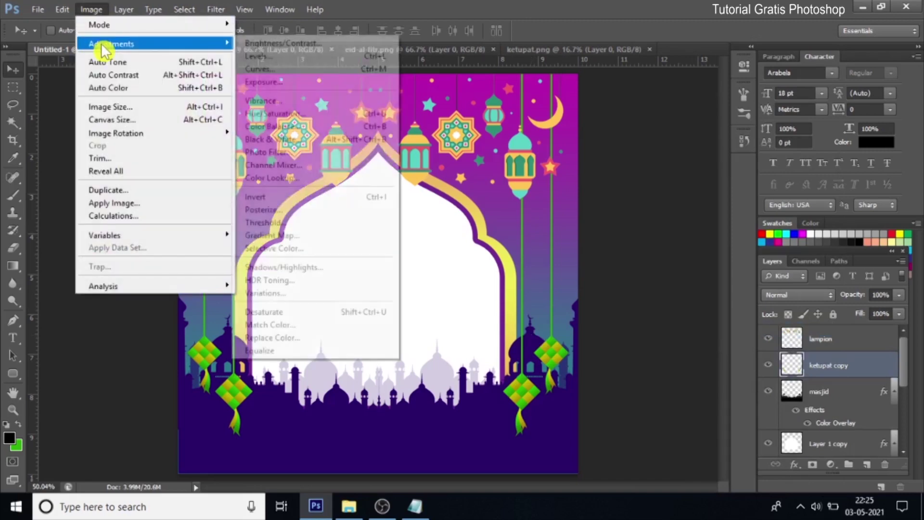
left_click(321, 115)
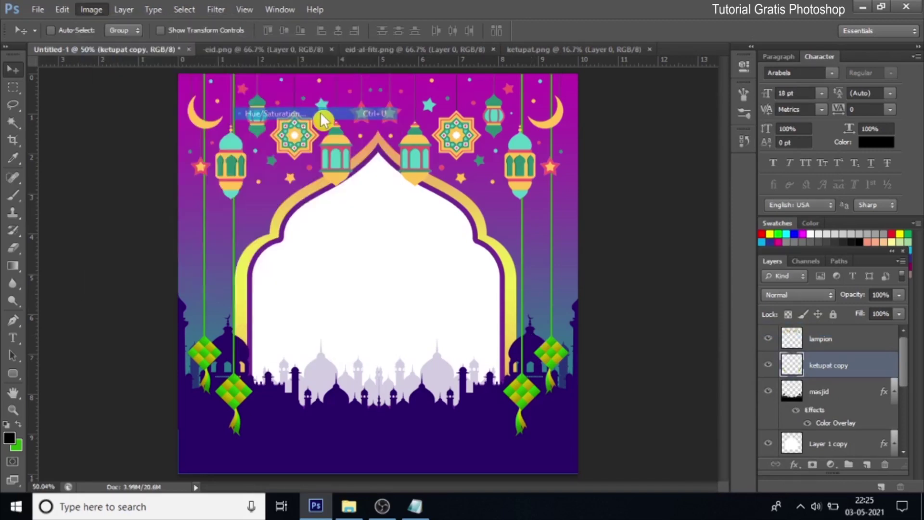
left_click_drag(717, 193, 766, 193)
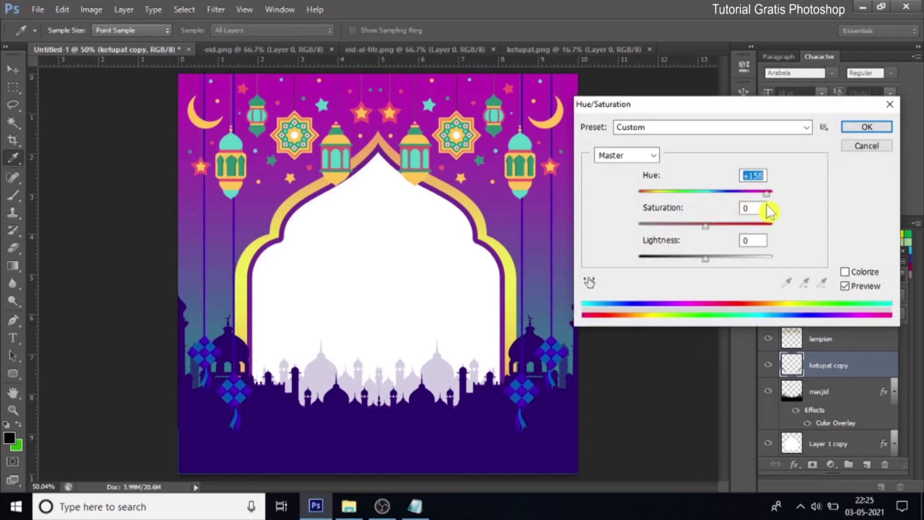
mouse_move(769, 211)
left_mouse_down()
mouse_move(755, 210)
mouse_move(777, 214)
left_mouse_up()
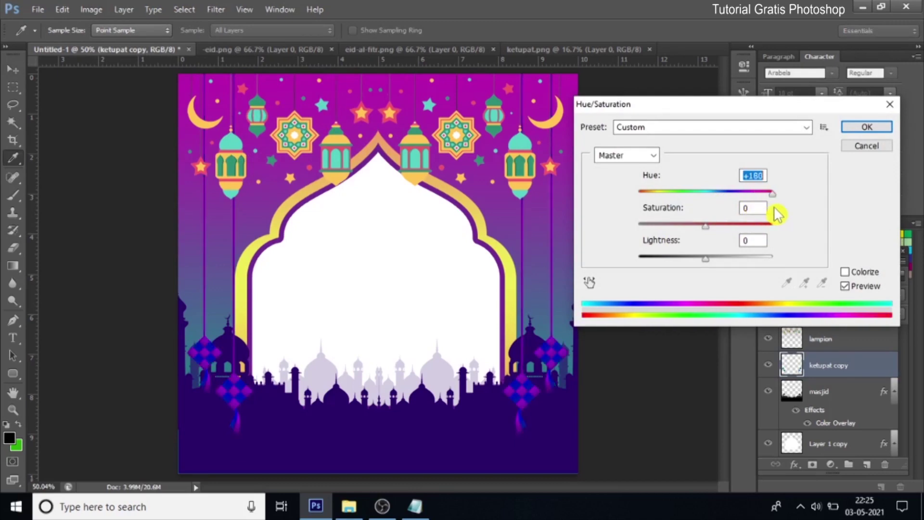
left_click(869, 128)
Brighten the ketupat with a Curves adjustment of input 101, output 155
left_click(92, 10)
mouse_move(112, 44)
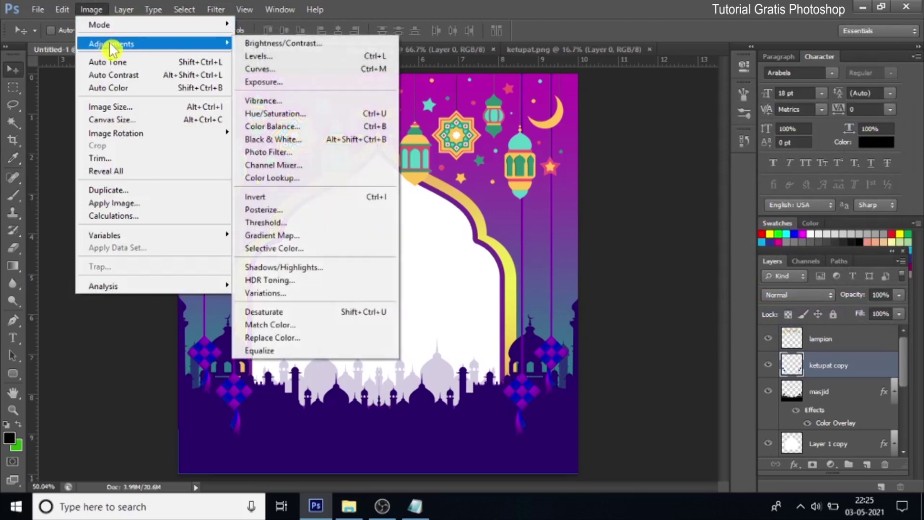
left_click(340, 69)
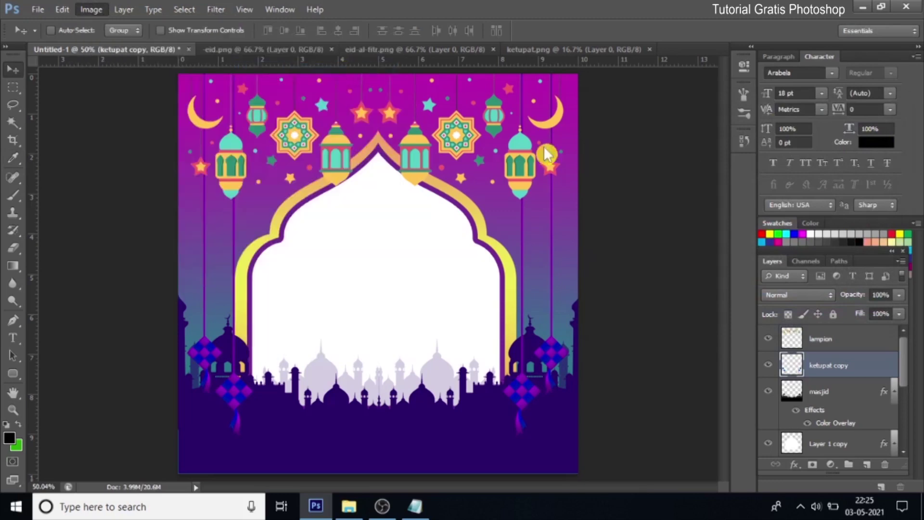
left_click_drag(276, 223, 250, 209)
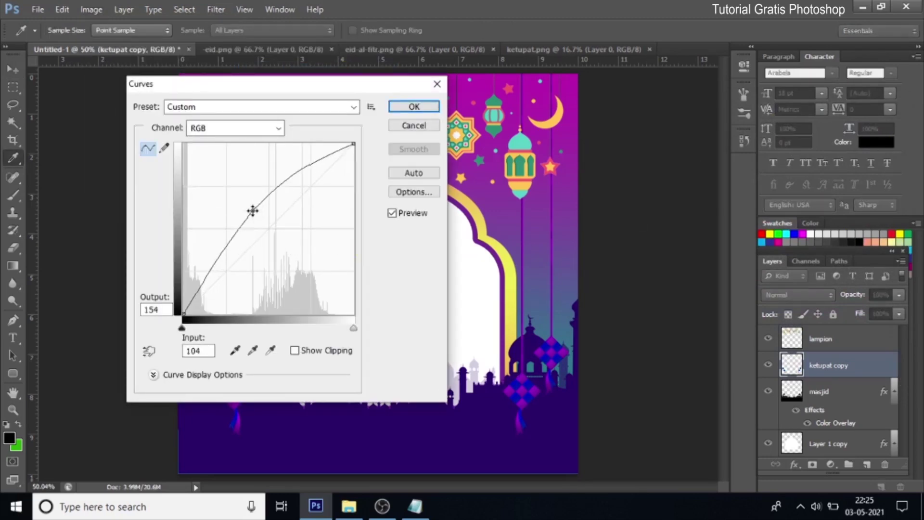
left_click_drag(251, 209, 250, 210)
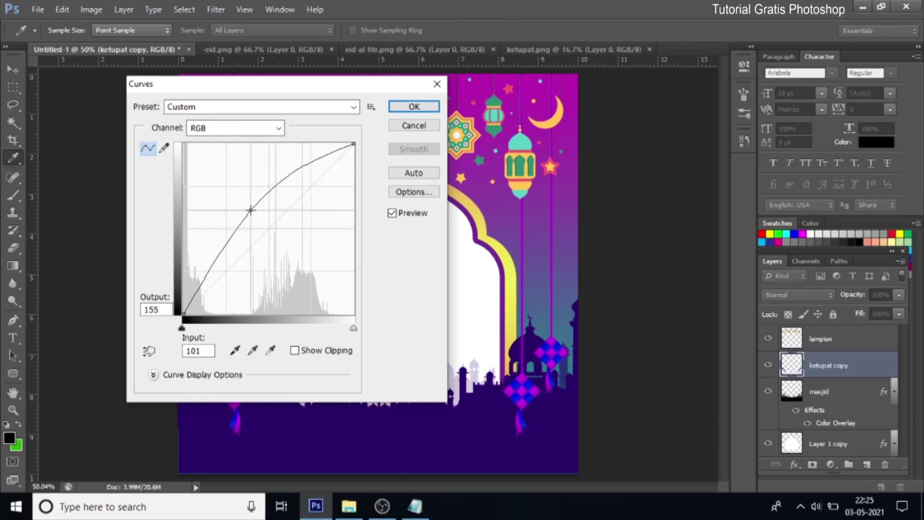
left_click(413, 107)
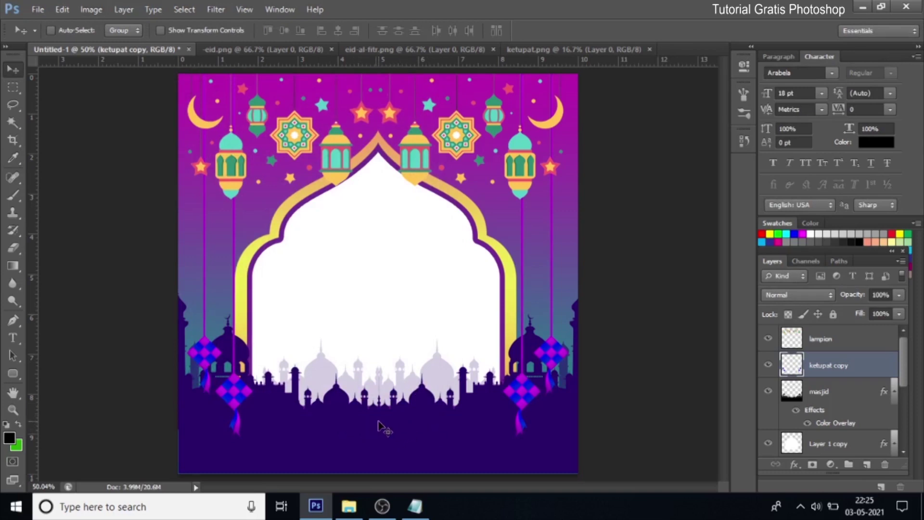
Select the masjid layer and raise the mosque silhouette slightly
right_click(402, 427)
left_click(408, 432)
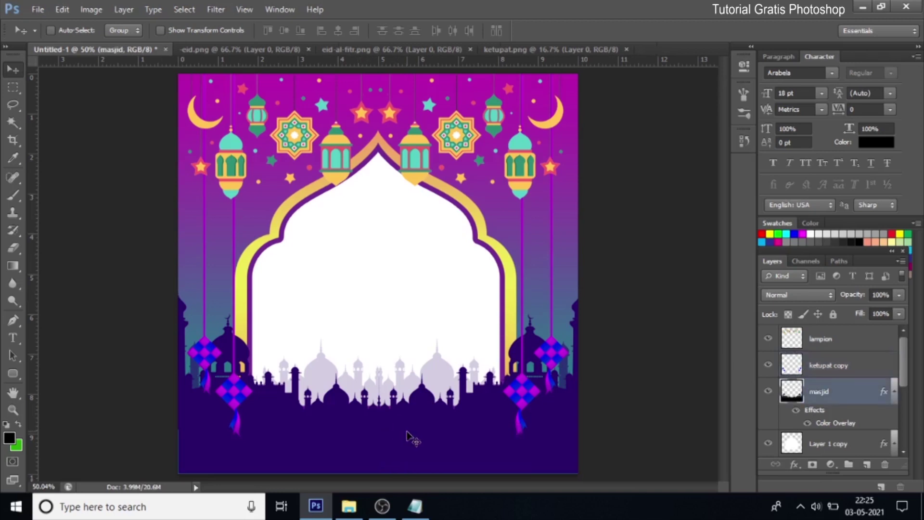
left_click_drag(406, 432, 410, 416)
Stretch the dark purple bottom band down over the teal strip to fill the bottom edge
right_click(10, 90)
left_click(101, 95)
left_click_drag(173, 410, 638, 450)
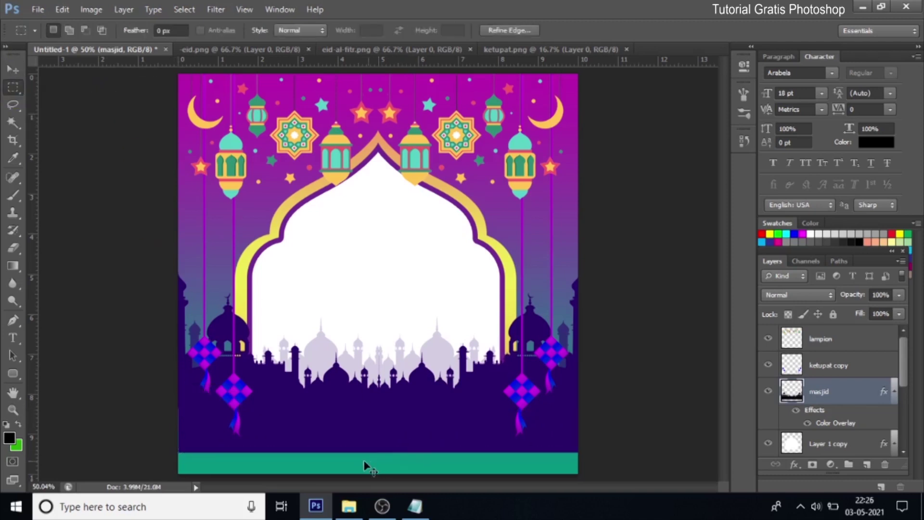
key("ctrl+t")
left_click_drag(379, 451, 388, 488)
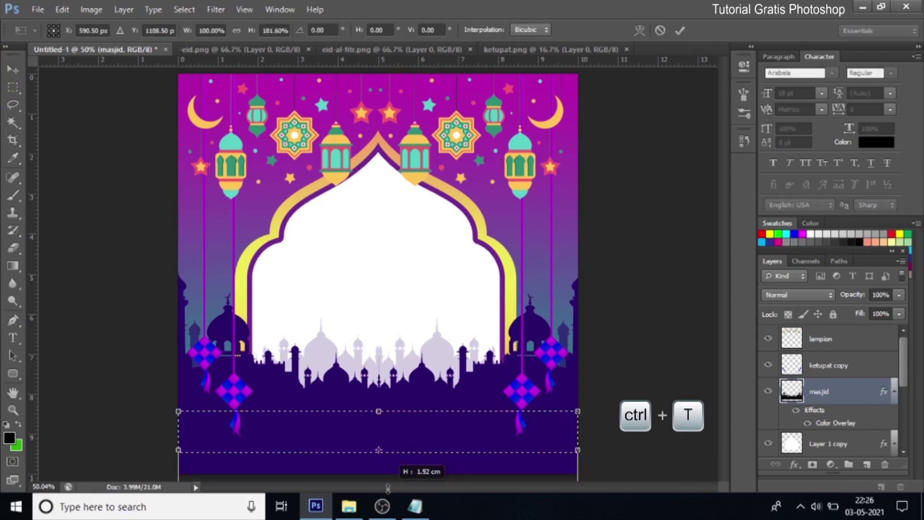
left_click(680, 31)
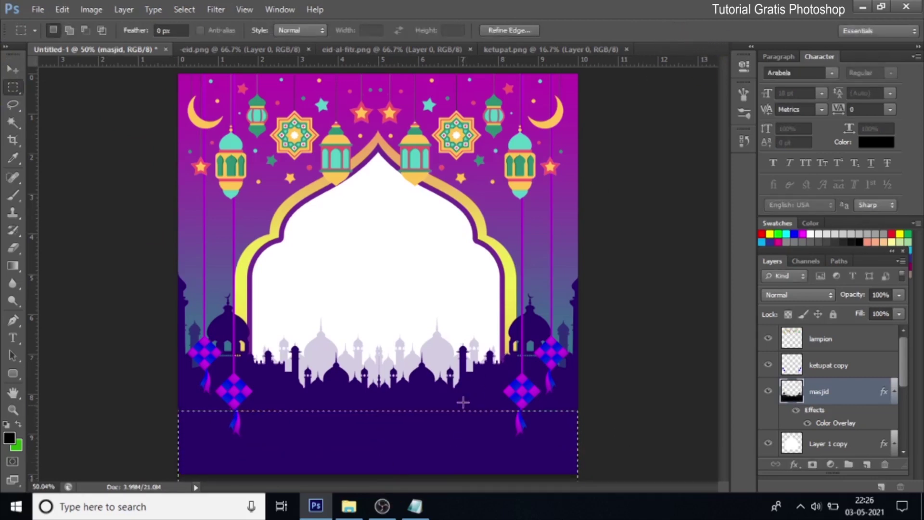
key("ctrl+d")
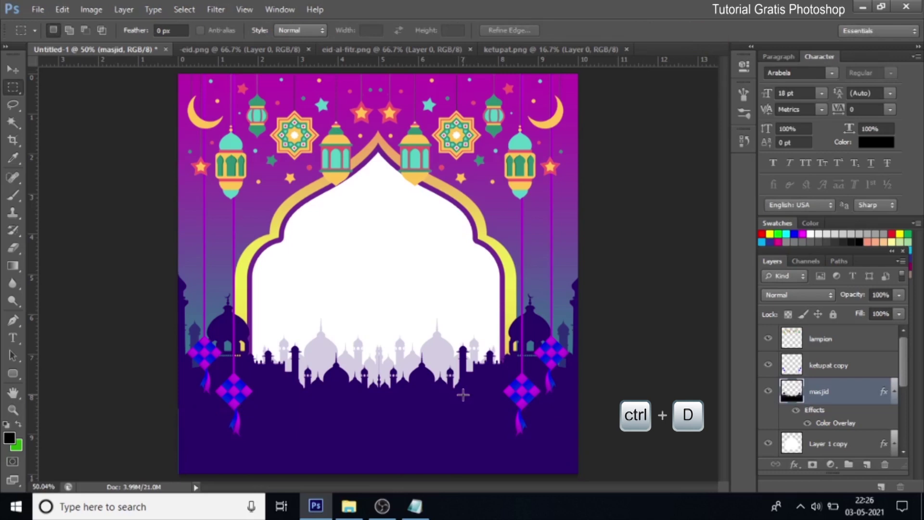
left_click(13, 337)
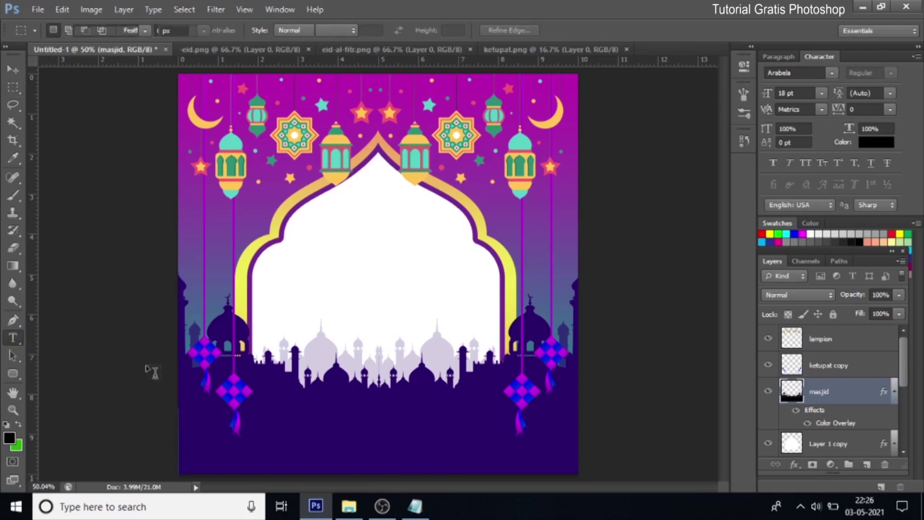
Add the text 'Selamat Hari Raya' and centre it beneath the mosques
left_click(323, 397)
type("Selamat")
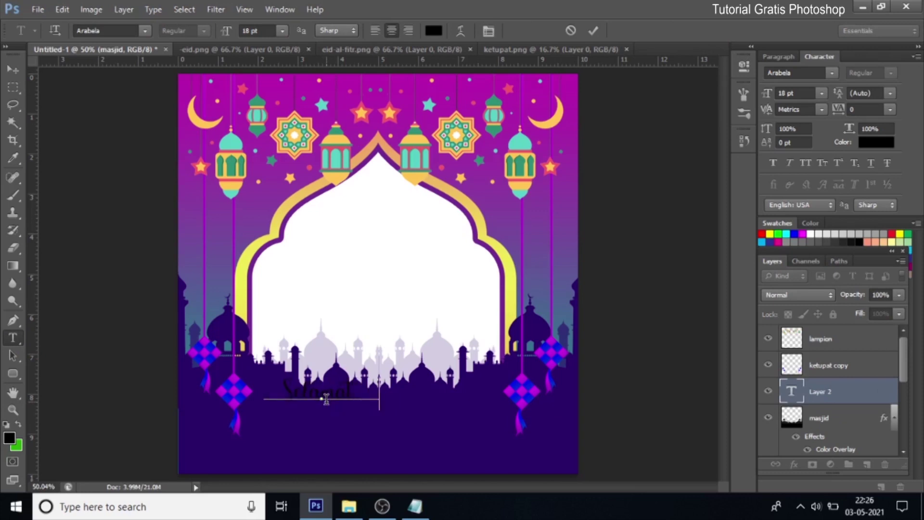
type("Hari Raya")
left_click(13, 69)
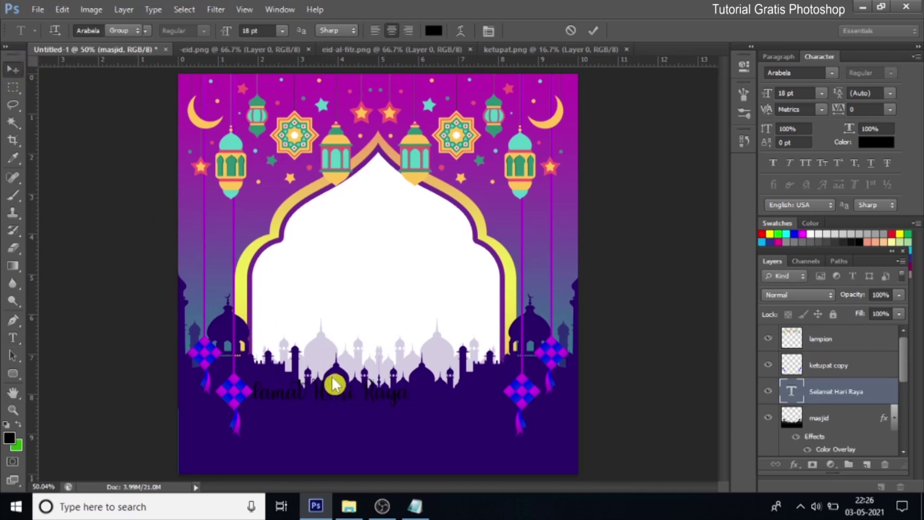
left_click_drag(356, 401, 403, 410)
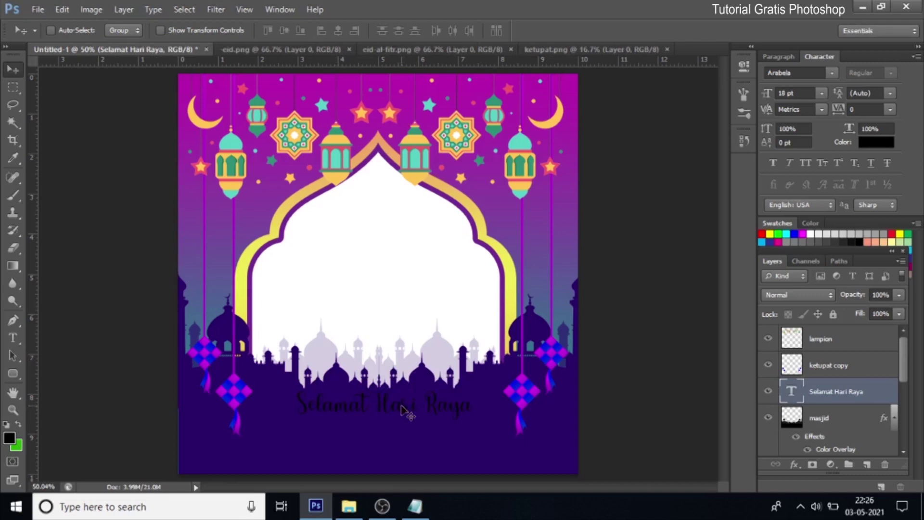
left_click(794, 464)
Give the caption a slightly thicker white stroke
key("Escape")
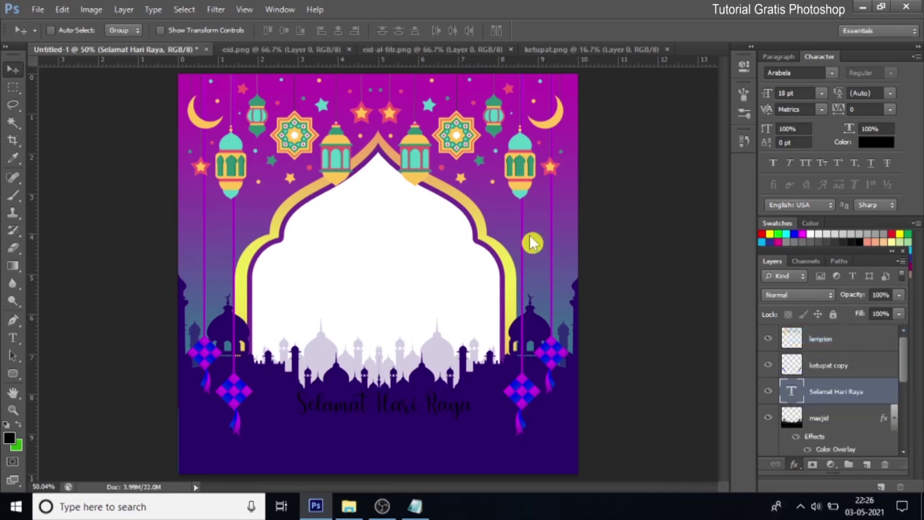
key("space")
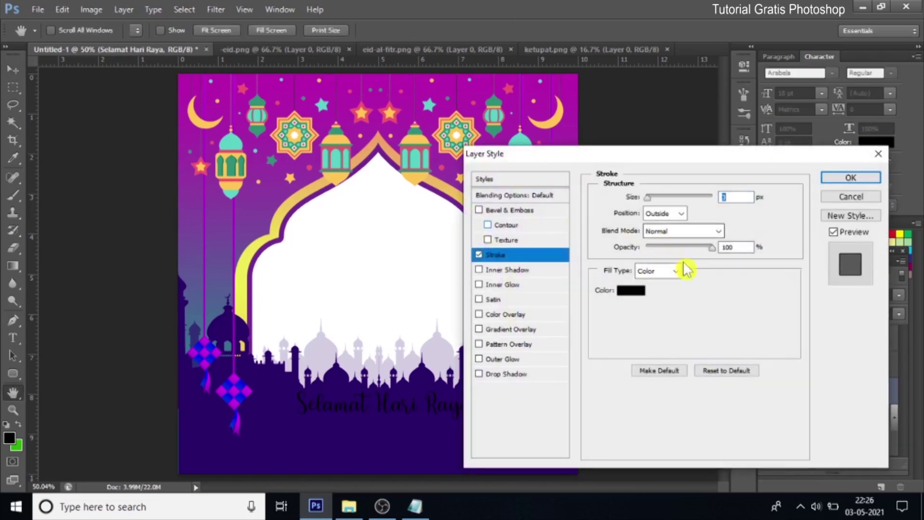
left_click(632, 300)
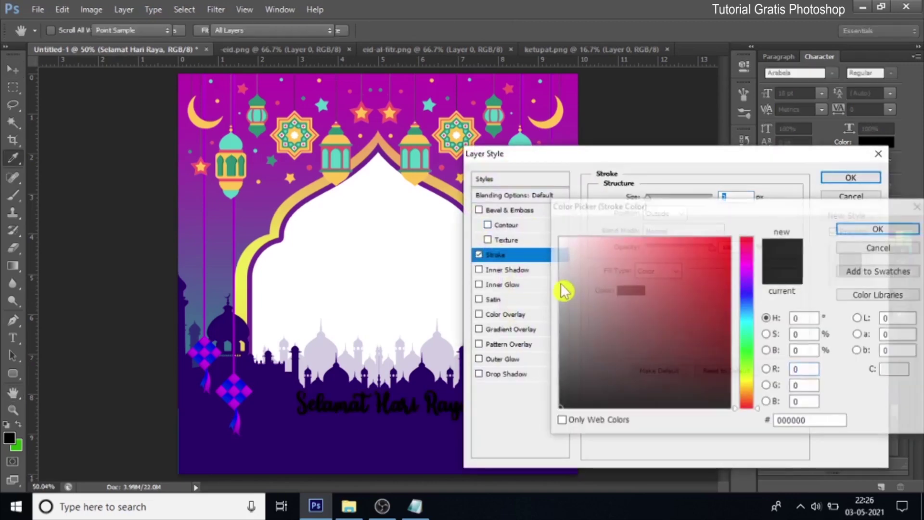
left_click(489, 197)
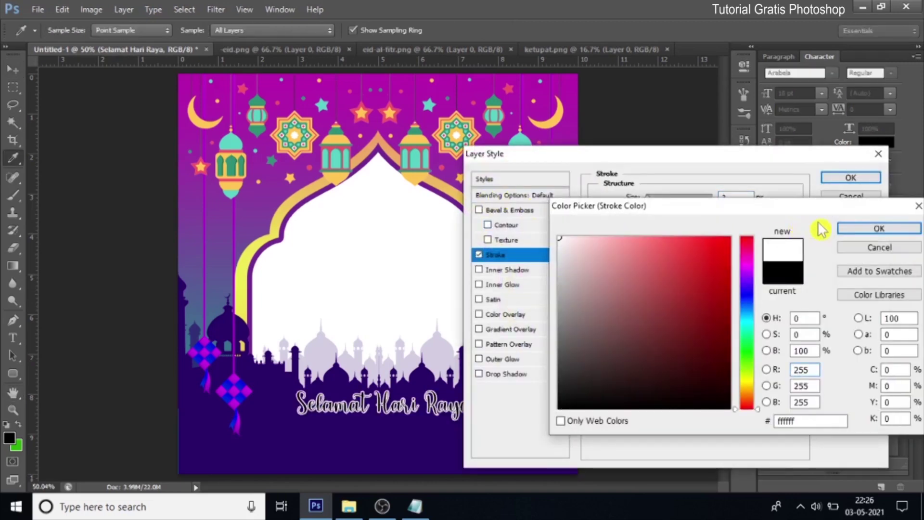
left_click(847, 230)
key("Up")
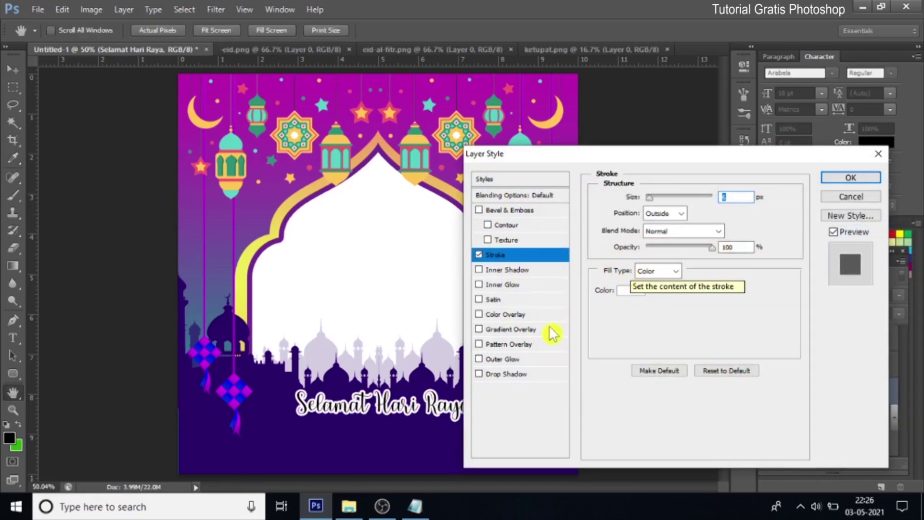
Add a deep magenta #bd1e69 colour overlay to the caption and apply the style
left_click(514, 316)
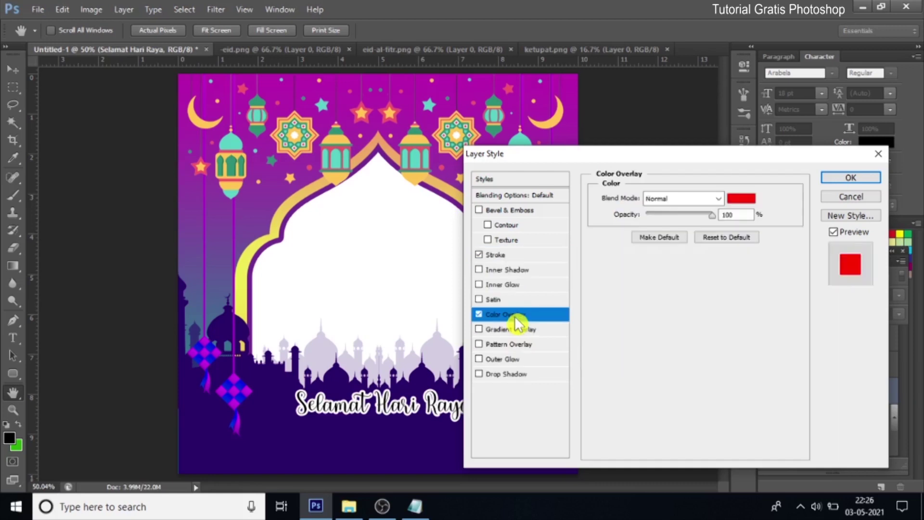
left_click(741, 199)
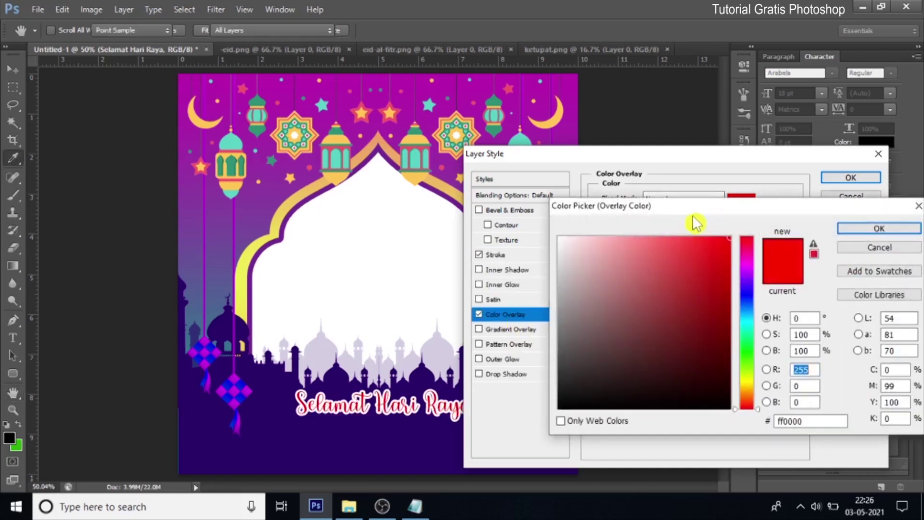
left_click(432, 120)
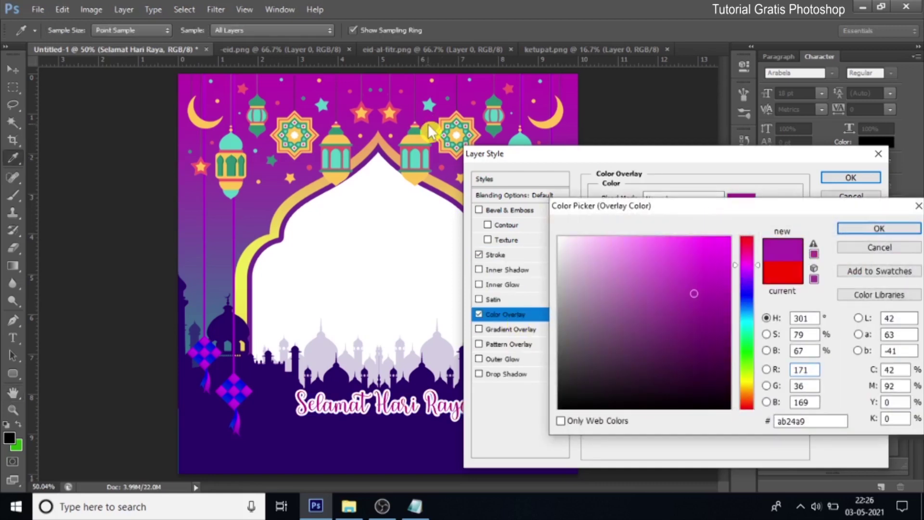
left_click(671, 241)
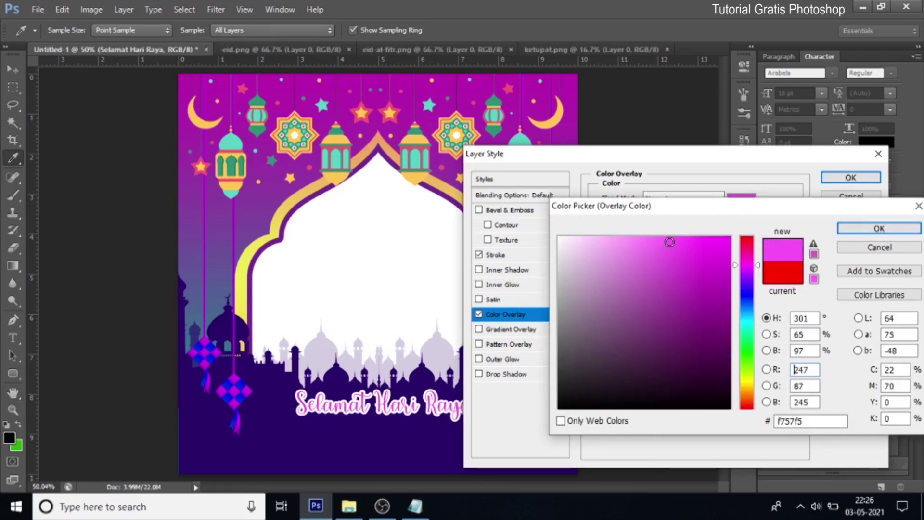
left_click(671, 259)
left_click_drag(758, 265, 759, 250)
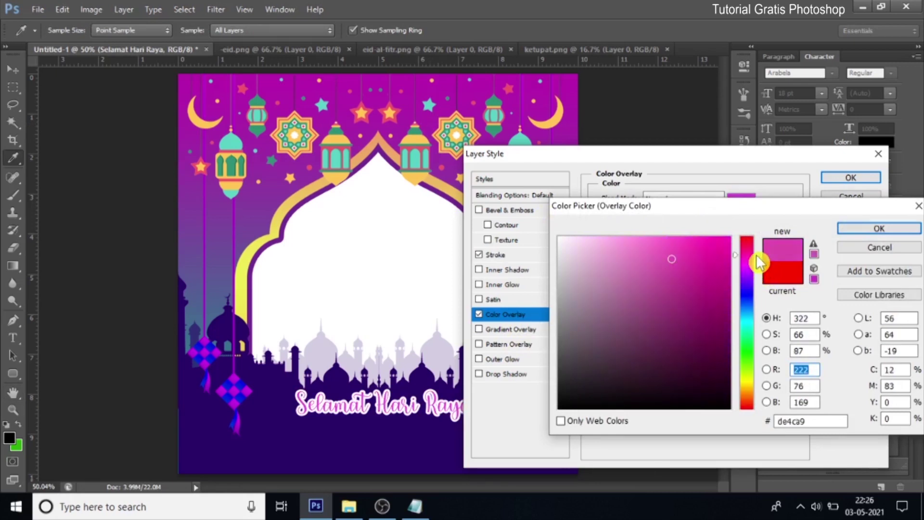
left_click_drag(685, 268, 703, 282)
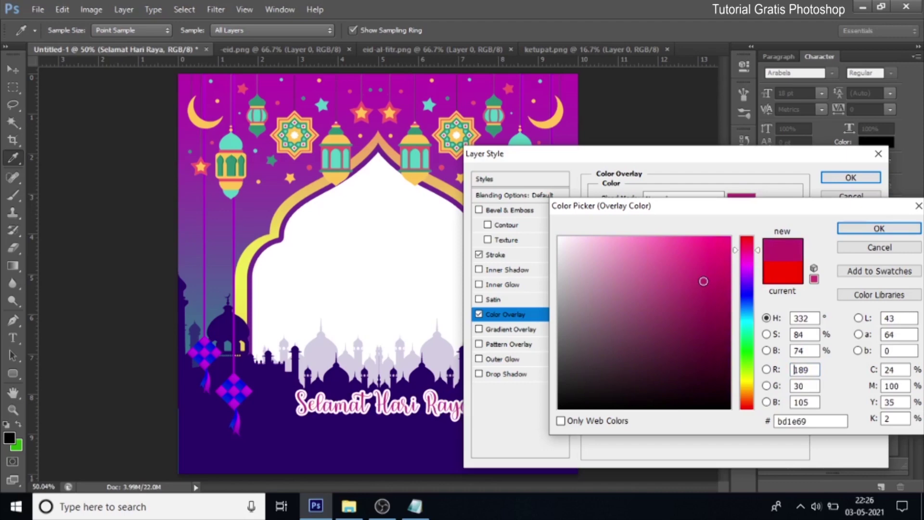
left_click(875, 230)
left_click(840, 179)
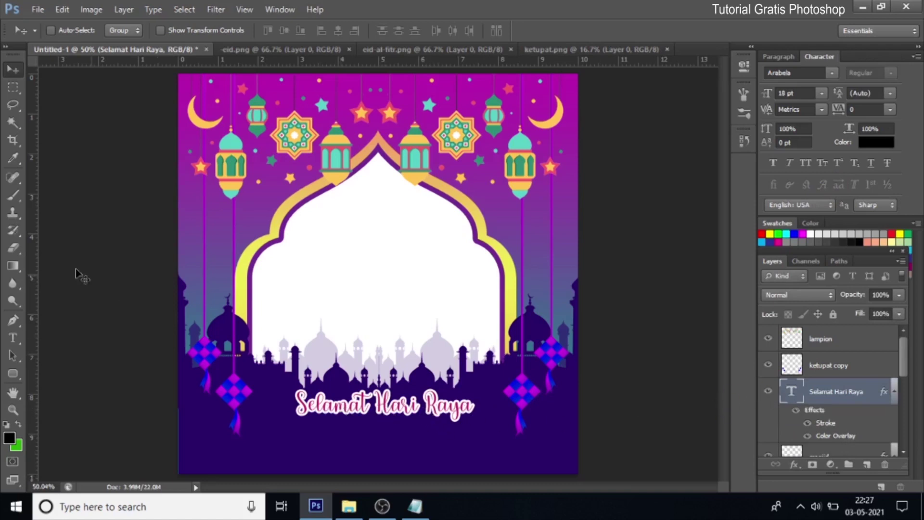
Change the caption font to Tarif Arabic
left_click(13, 337)
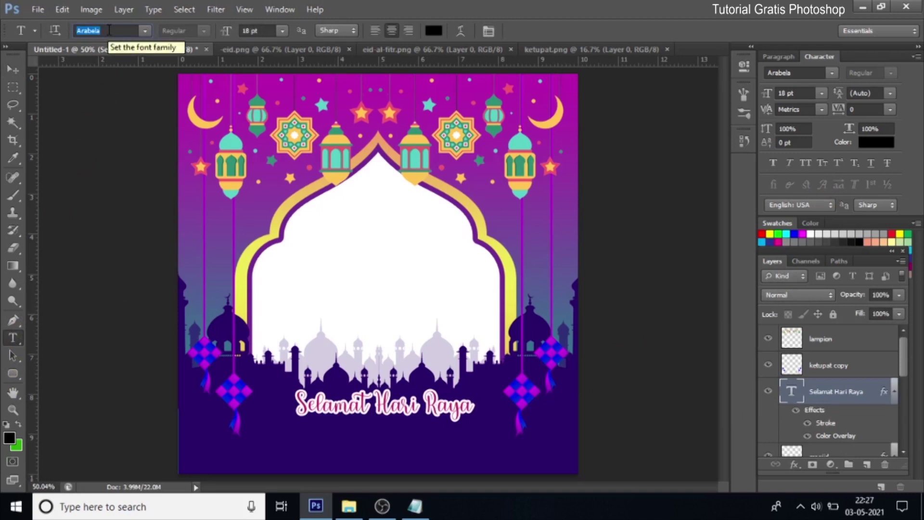
type("t")
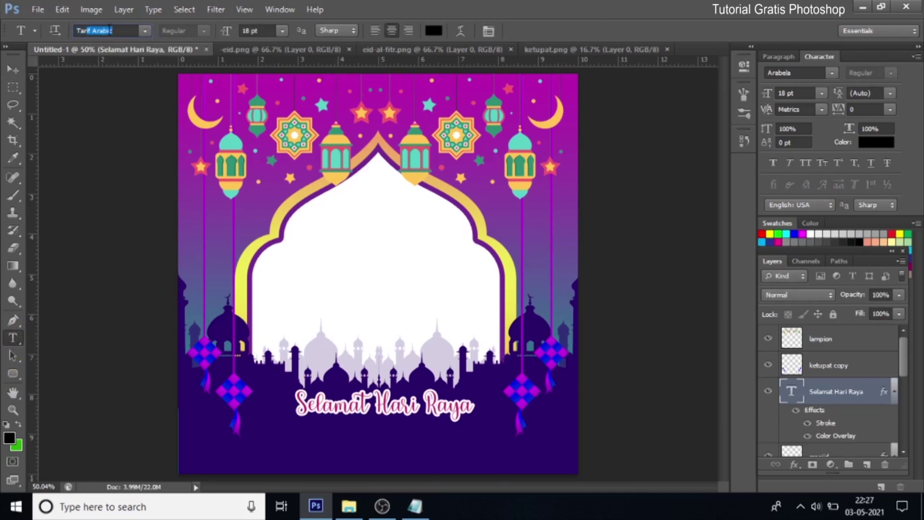
key("Return")
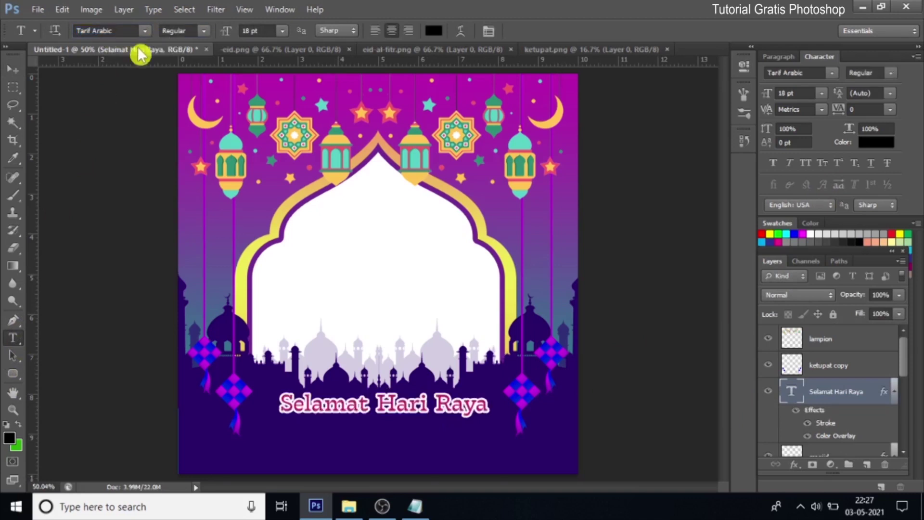
Scale the caption down to about 82%, or 14.72 pt
left_click(13, 70)
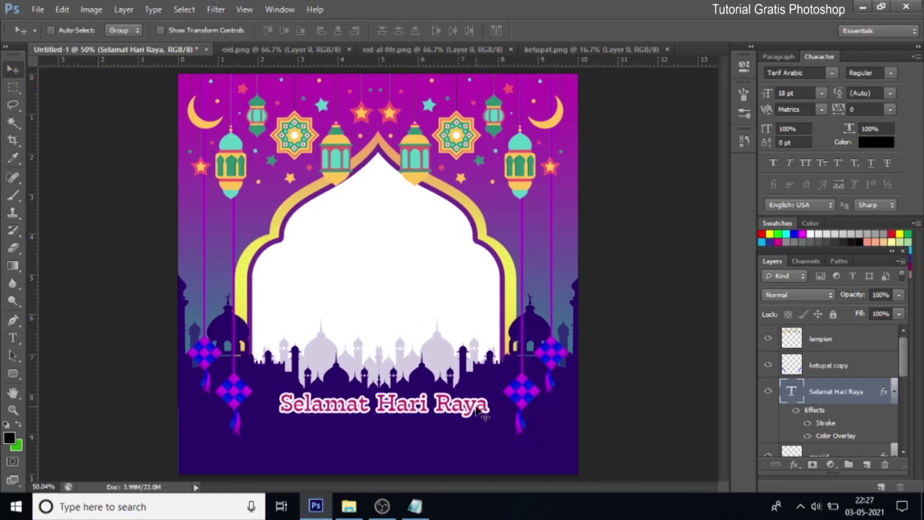
key("ctrl+t")
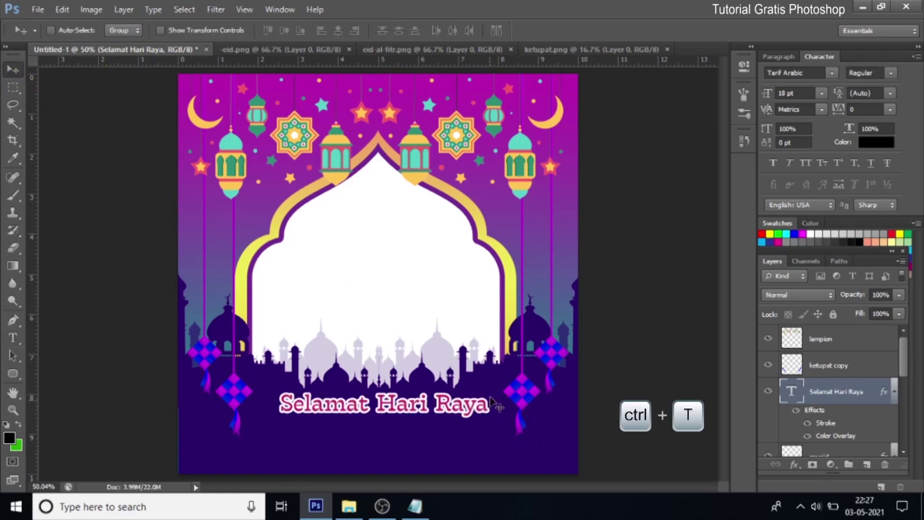
left_click_drag(491, 388, 474, 391)
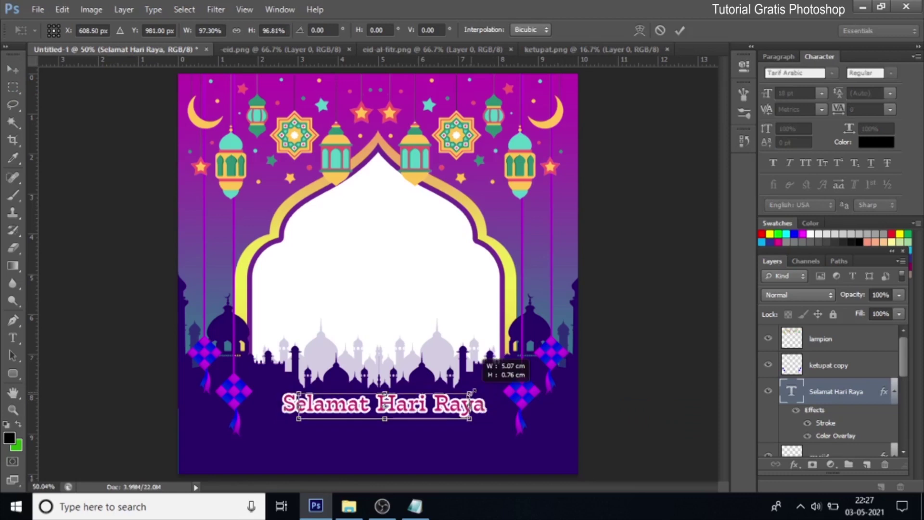
left_click(680, 30)
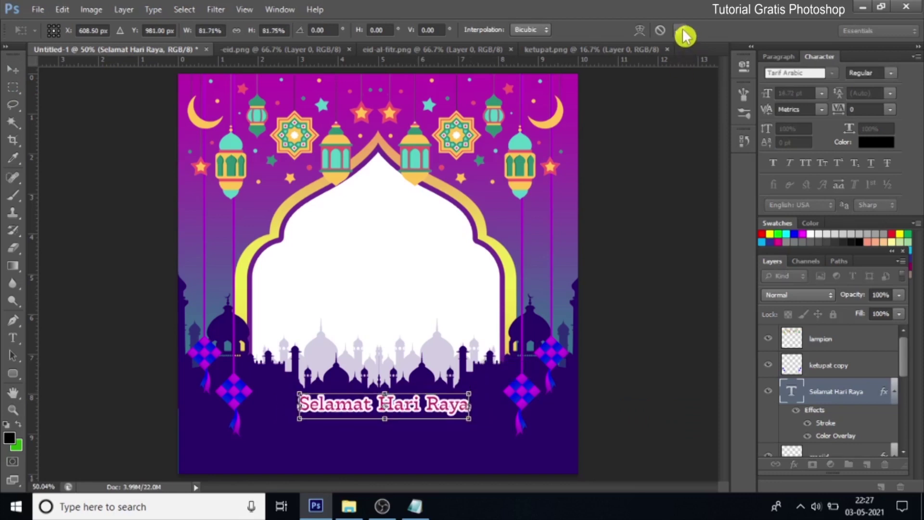
key("t")
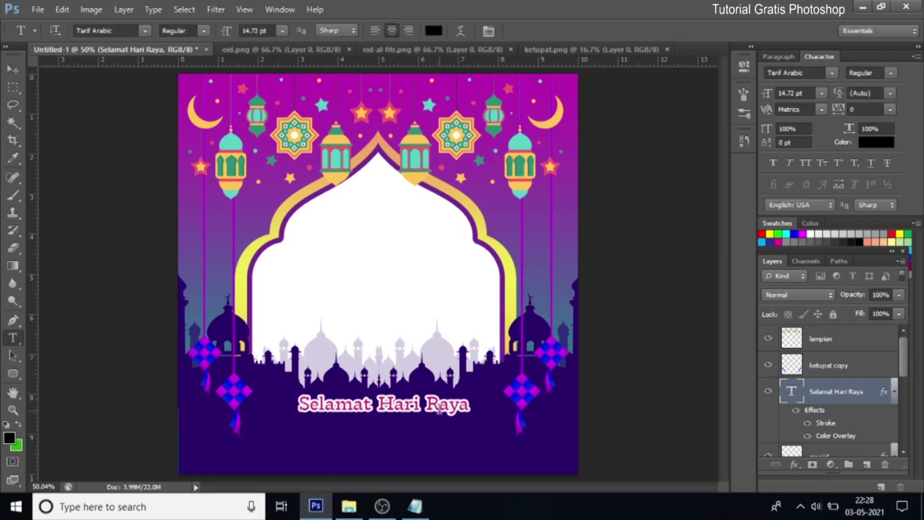
Duplicate the Selamat Hari Raya caption layer
right_click(847, 391)
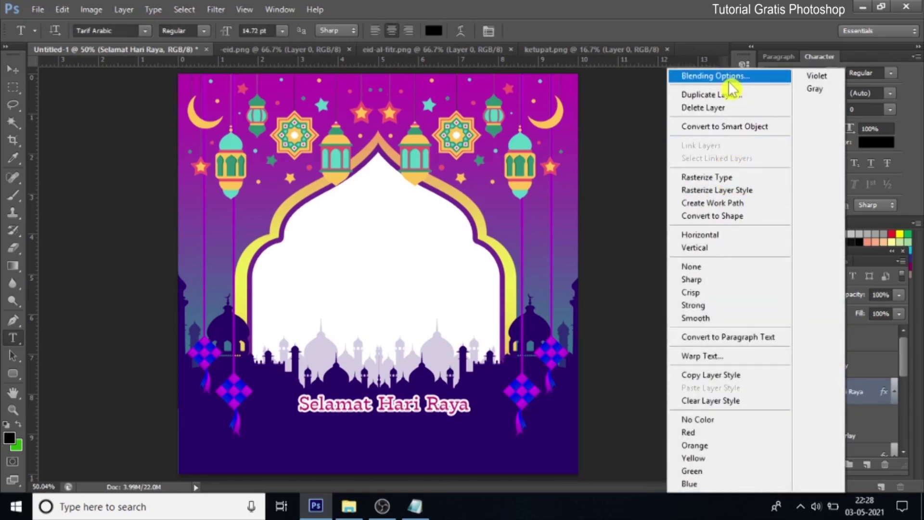
left_click(711, 94)
left_click(601, 154)
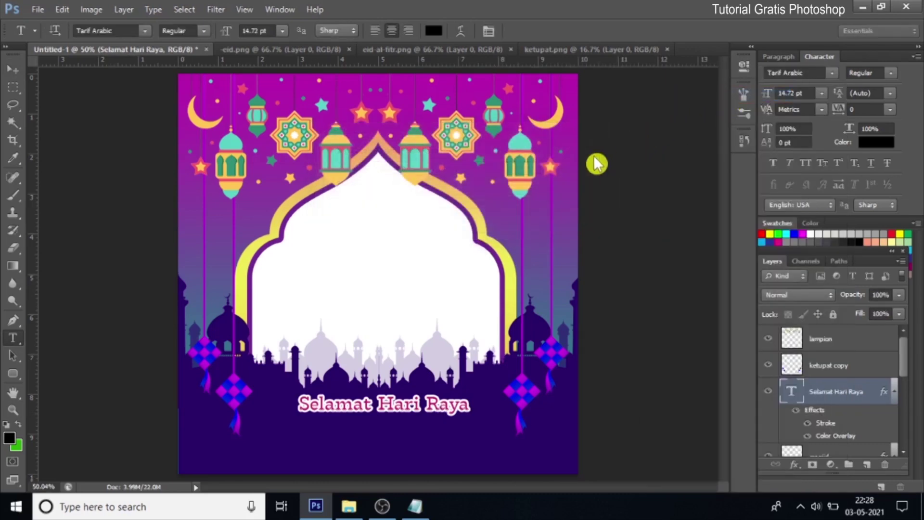
Move the caption copy below the original and retype it as 'IDUL FITRI 1442 H'
key("v")
left_click_drag(386, 412, 385, 436)
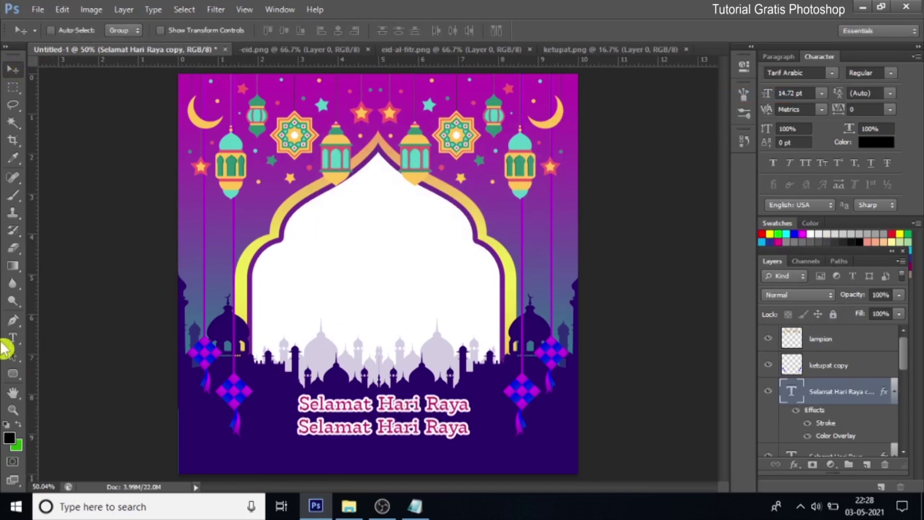
left_click(13, 337)
left_click(64, 337)
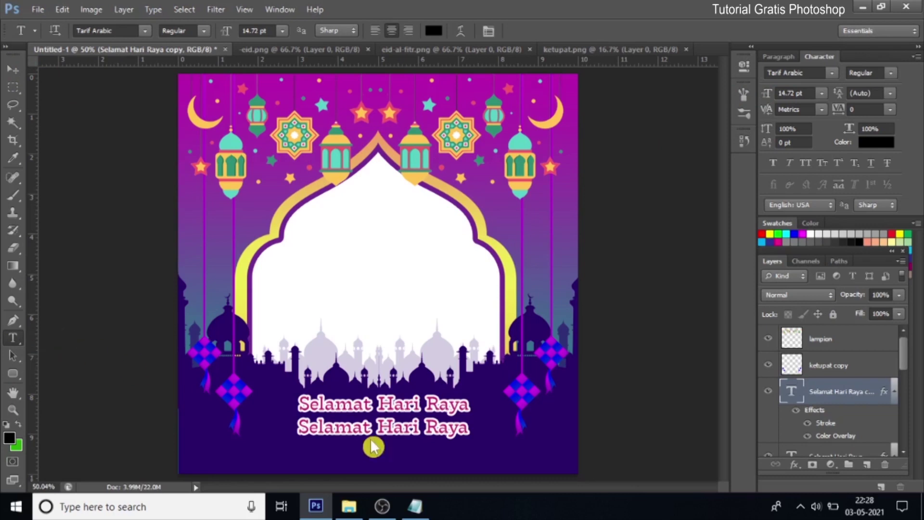
left_click_drag(302, 426, 466, 424)
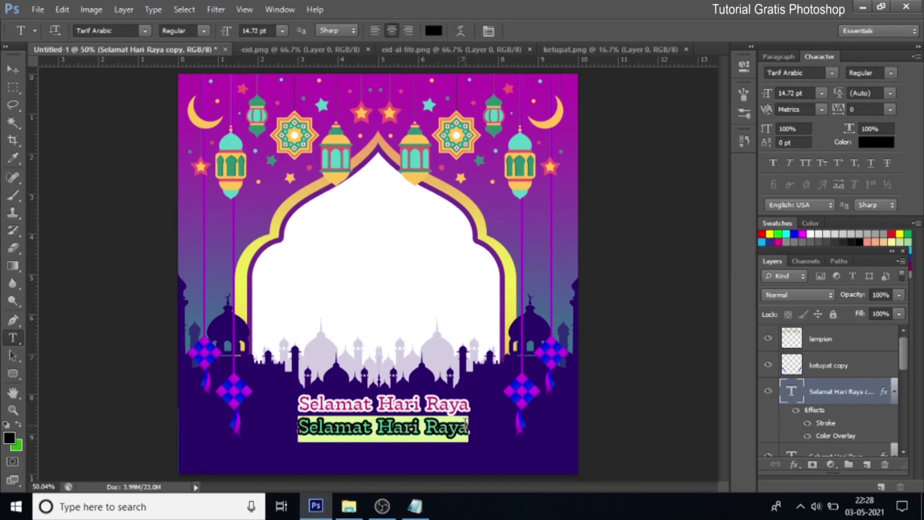
left_click(386, 430)
type("IDUL")
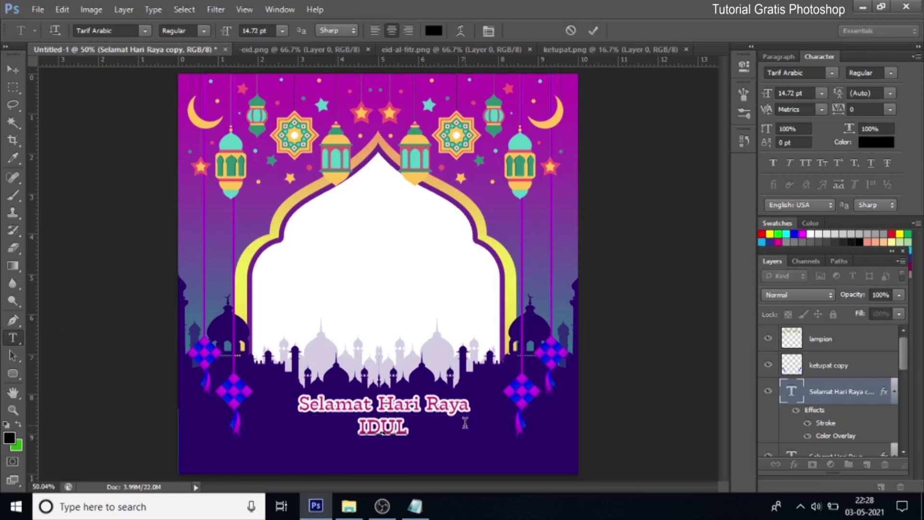
type(" FITRI")
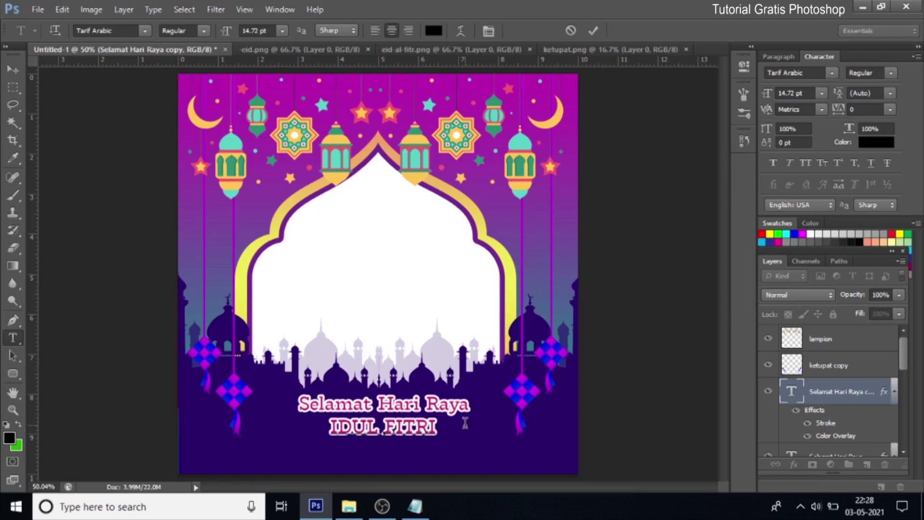
key("ctrl+Return")
left_click(465, 423)
type("1442 H")
Make the IDUL FITRI 1442 H line bold, with the year digits in Arial
left_click_drag(471, 426, 289, 427)
left_click(204, 30)
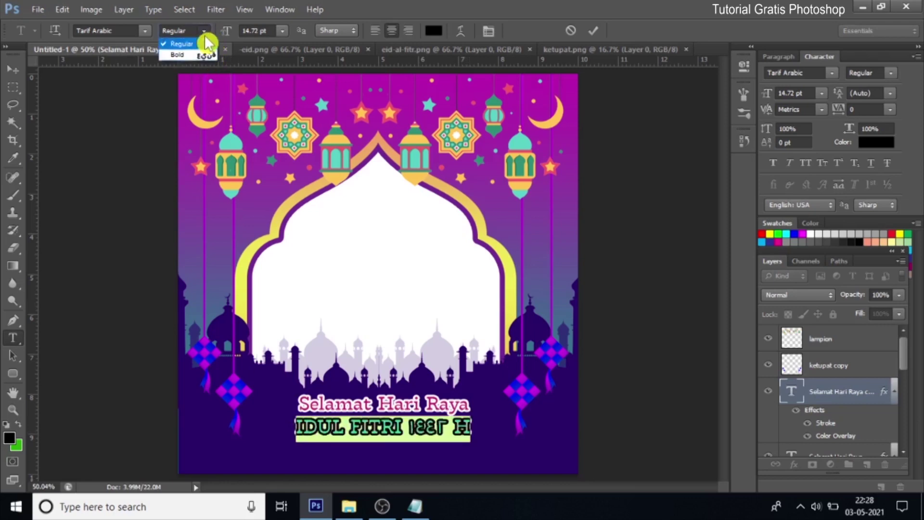
left_click(197, 53)
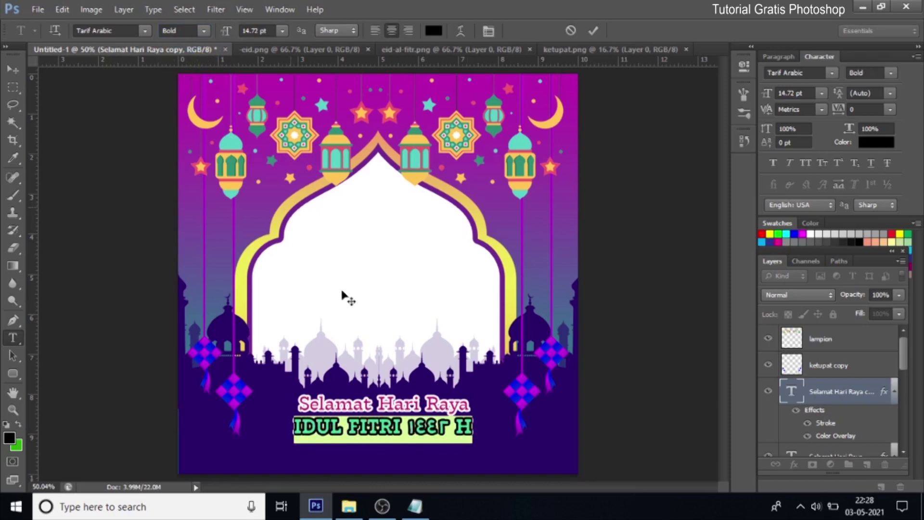
left_click_drag(408, 427, 451, 433)
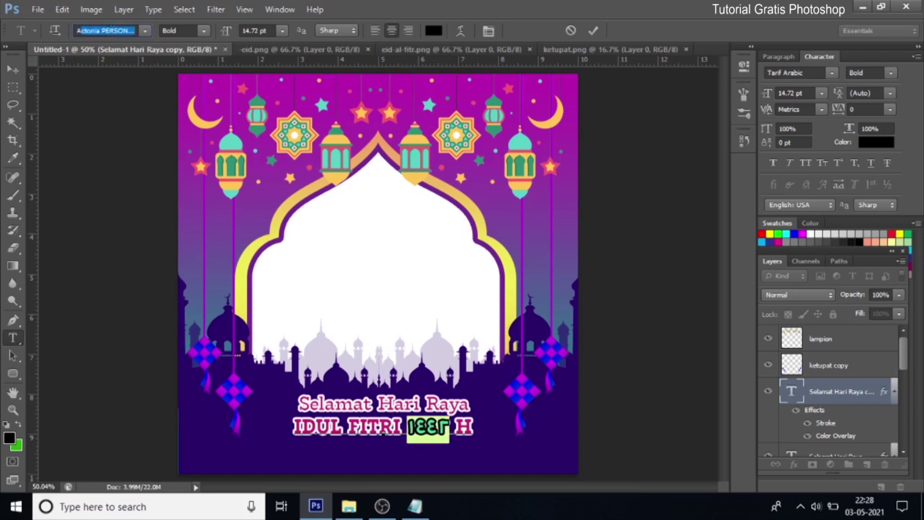
type("Arial")
left_click(203, 31)
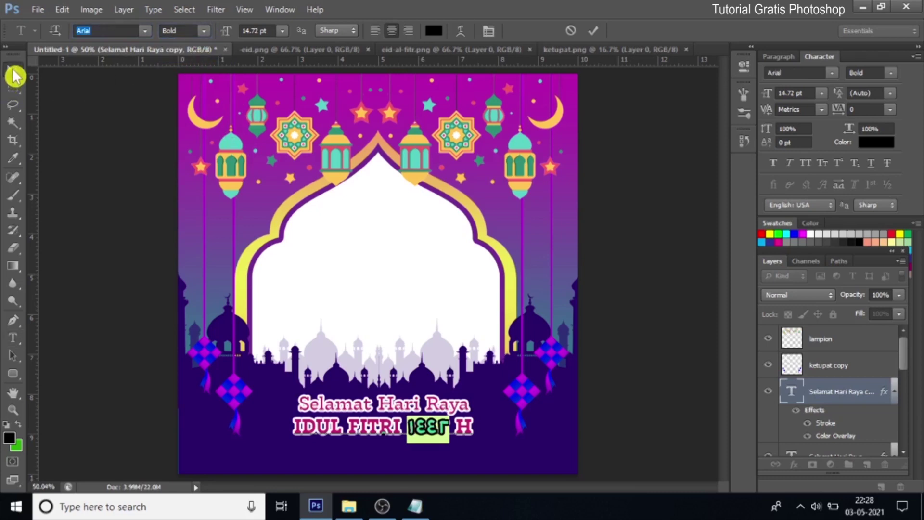
left_click(14, 71)
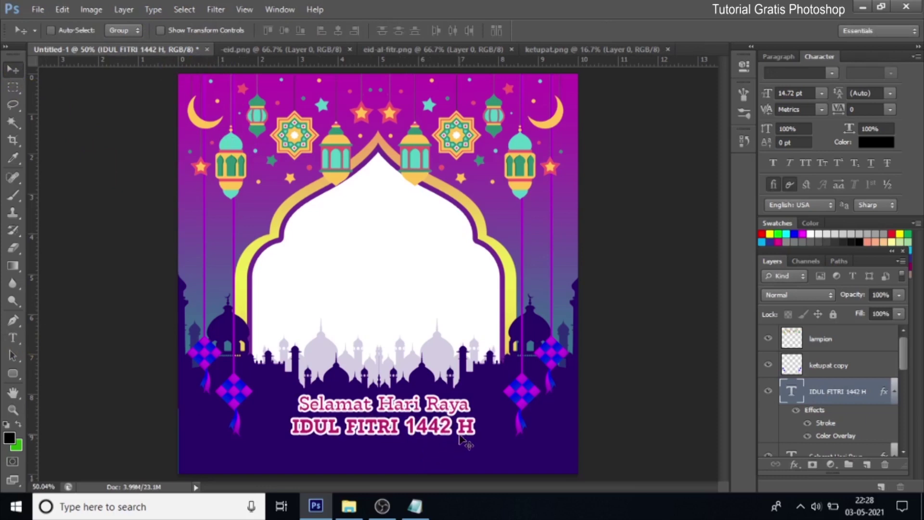
Enlarge the IDUL FITRI 1442 H line to about 116%, or 18.43 pt
key("ctrl+t")
left_click_drag(478, 412, 503, 409)
key("Return")
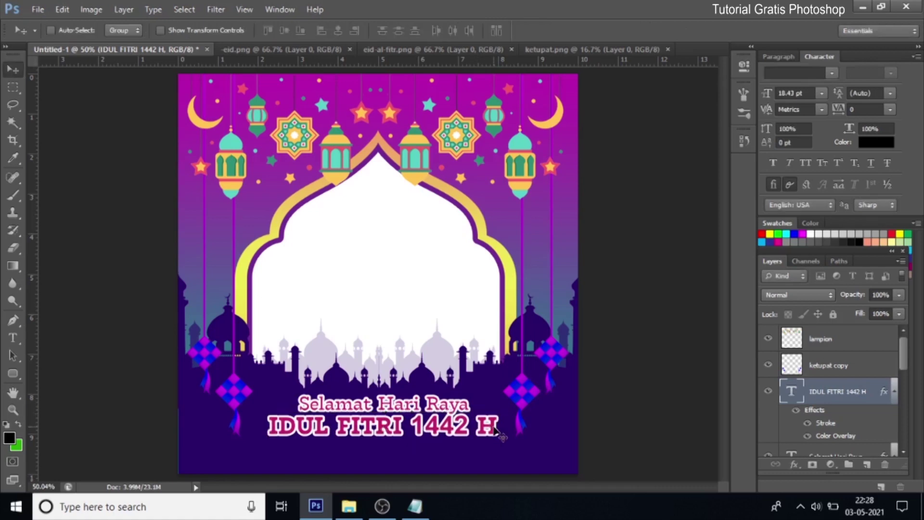
Remove the stroke and colour overlay from the IDUL FITRI 1442 H layer style
left_click(794, 465)
key("Escape")
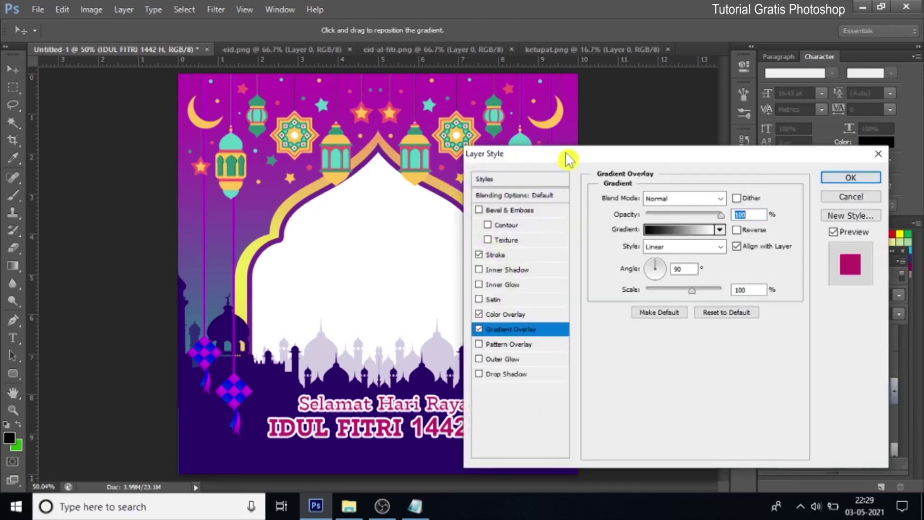
left_click_drag(563, 159, 563, 91)
left_click(485, 188)
left_click(485, 248)
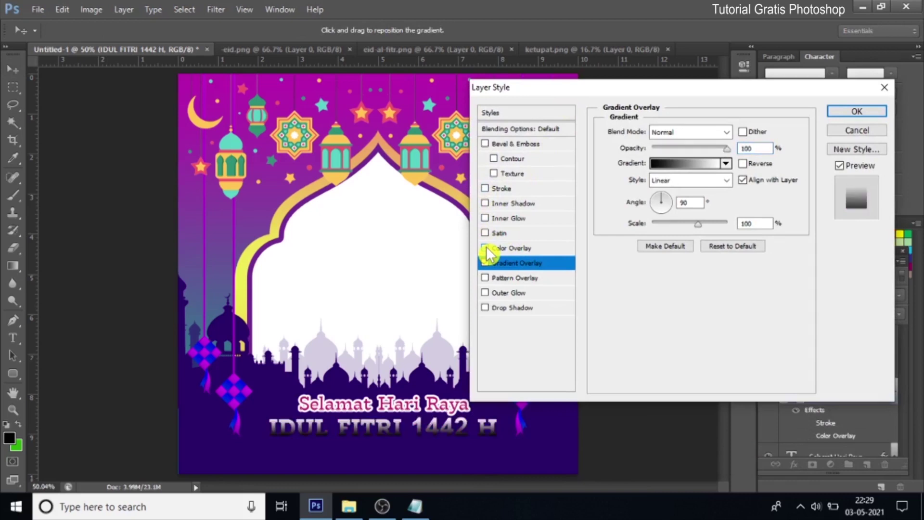
Set the gradient stops to peach eea265 and yellow efe855, sampled from the artwork
left_click(686, 167)
left_click(468, 326)
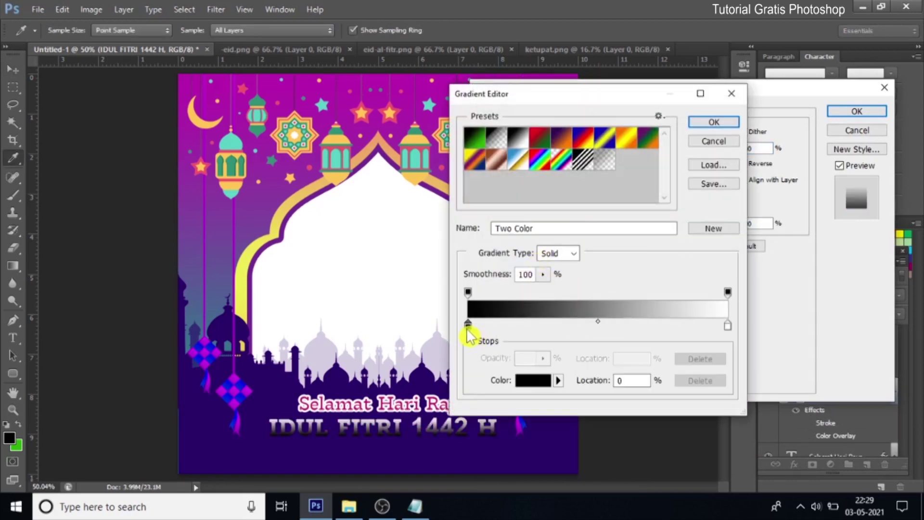
left_click(530, 385)
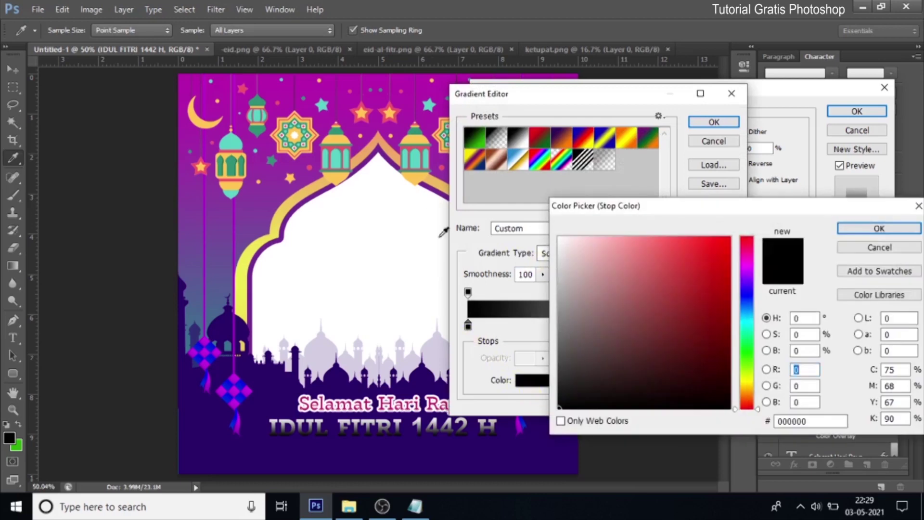
left_click(383, 136)
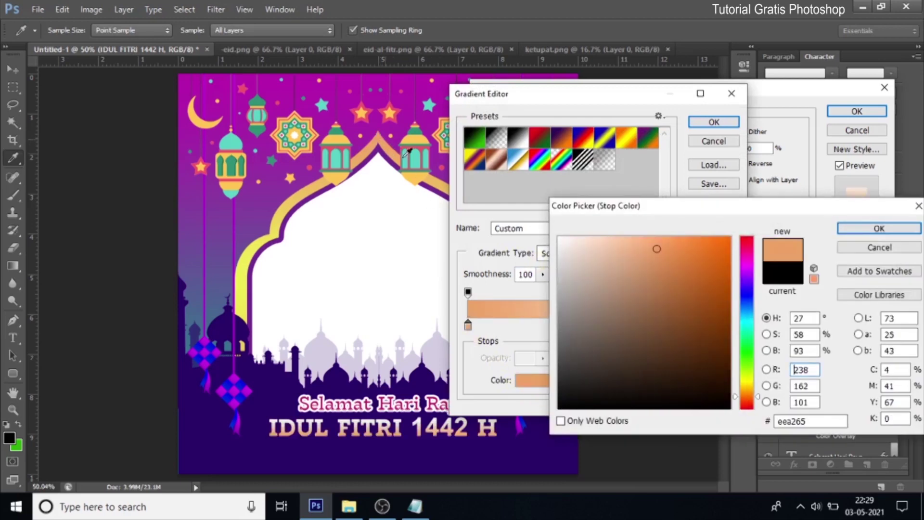
left_click(853, 230)
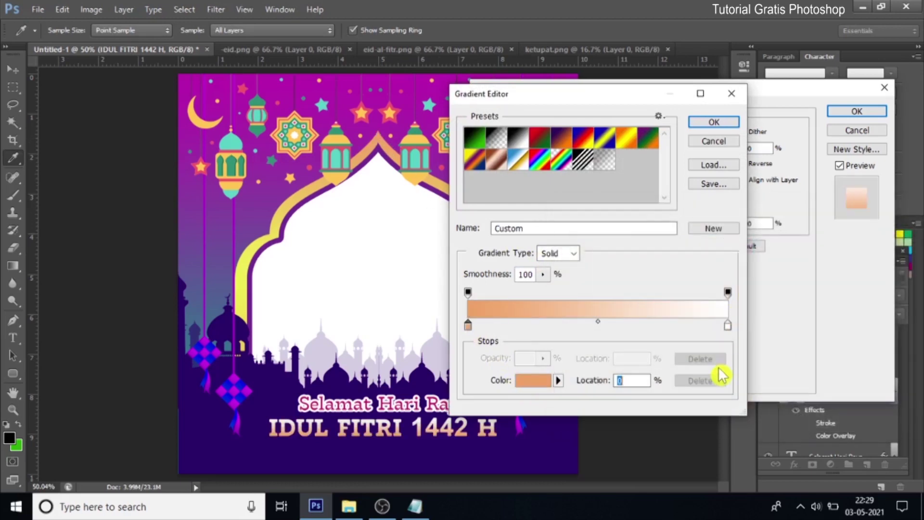
left_click(727, 326)
left_click(518, 381)
left_click(244, 301)
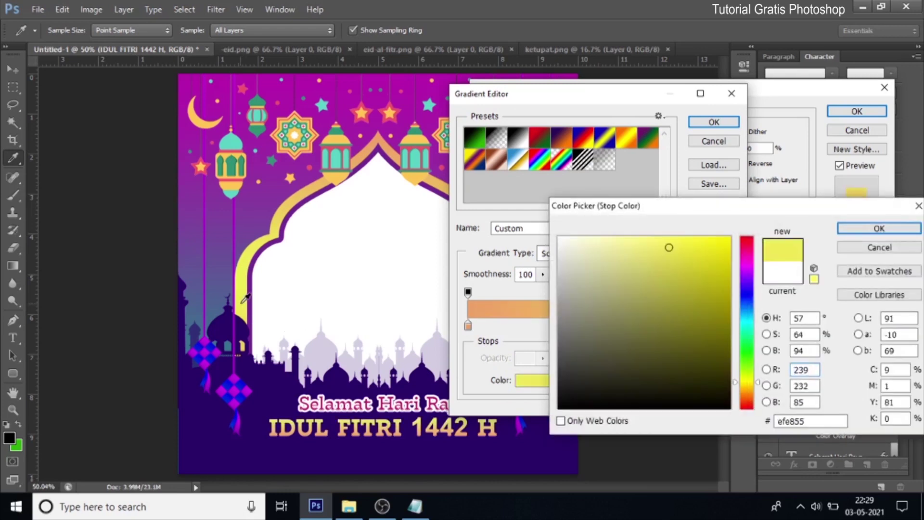
left_click(879, 229)
left_click(713, 123)
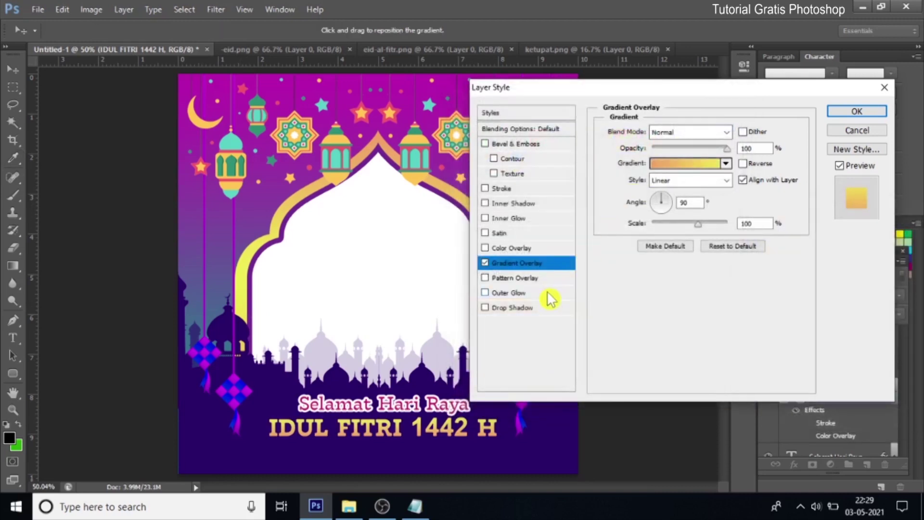
Add a drop shadow with distance 14 px and apply the layer style
left_click(523, 309)
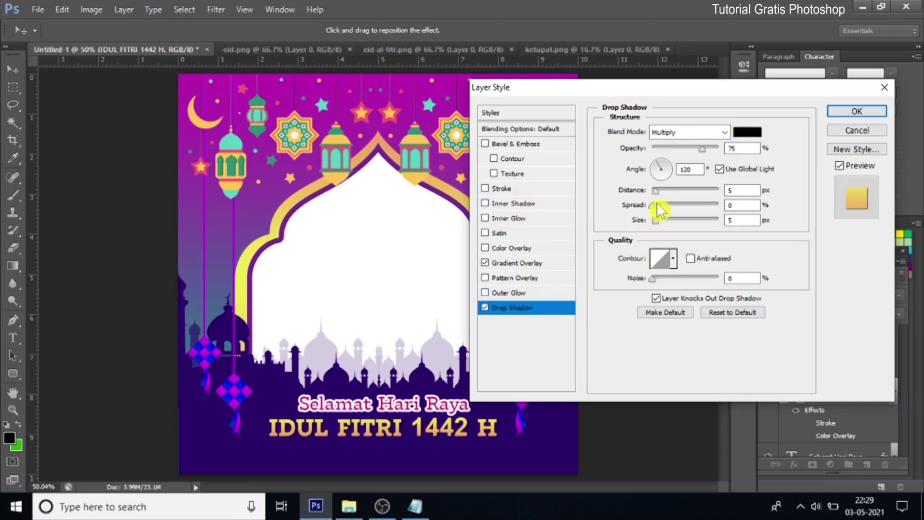
left_click_drag(656, 190, 665, 199)
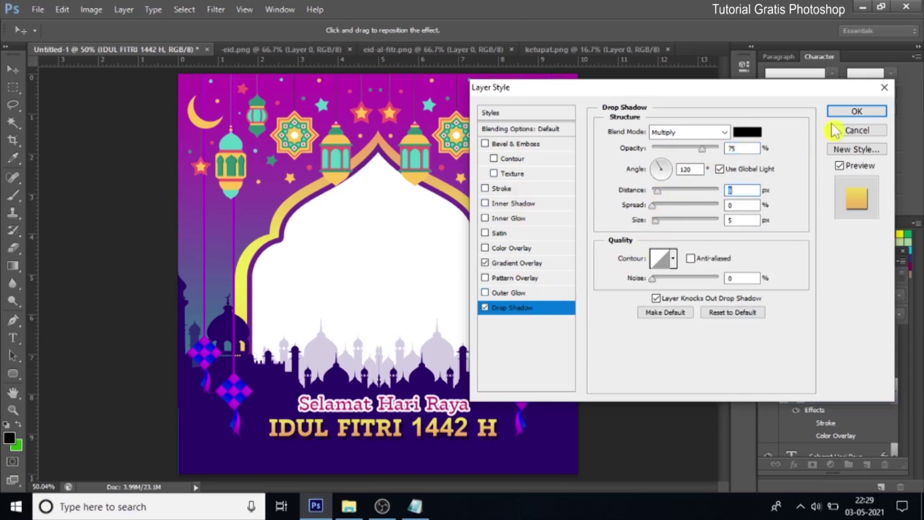
left_click(853, 112)
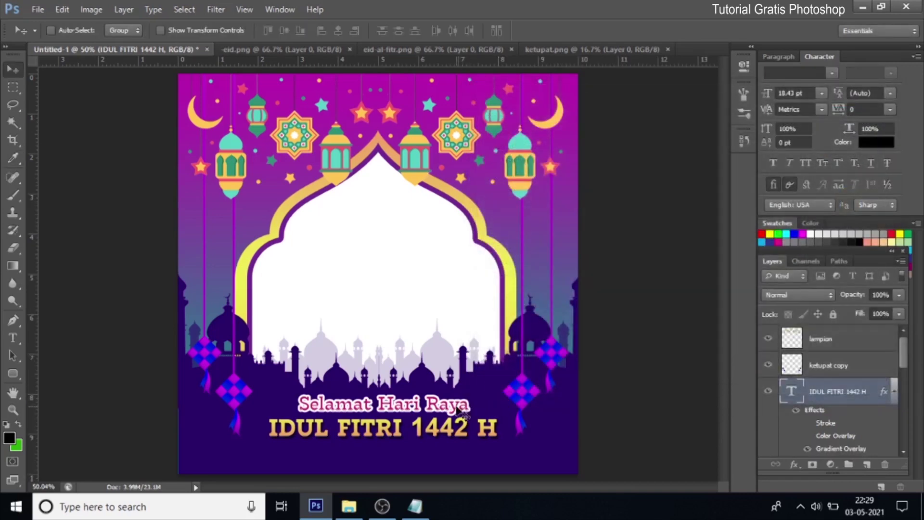
left_click(415, 506)
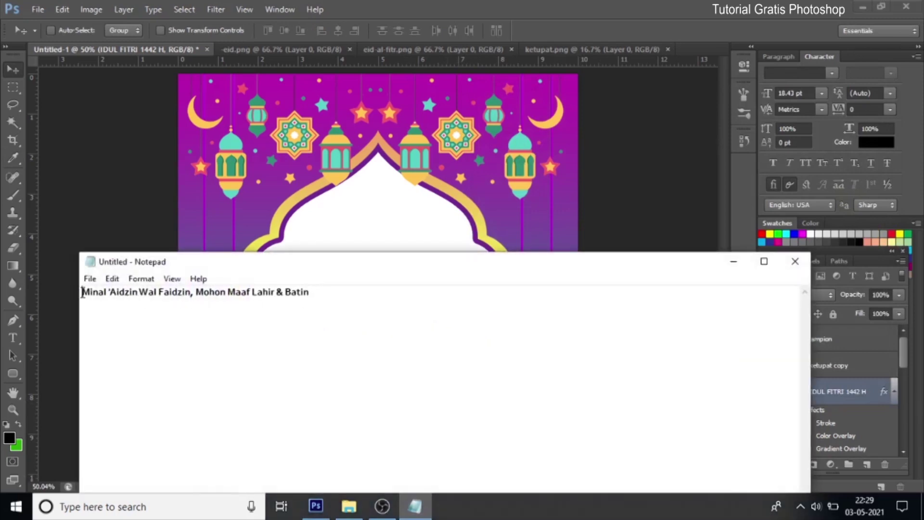
Copy the Notepad line "Minal 'Aidzin Wal Faidzin, Mohon Maaf Lahir & Batin"
left_click_drag(83, 292, 335, 289)
right_click(296, 298)
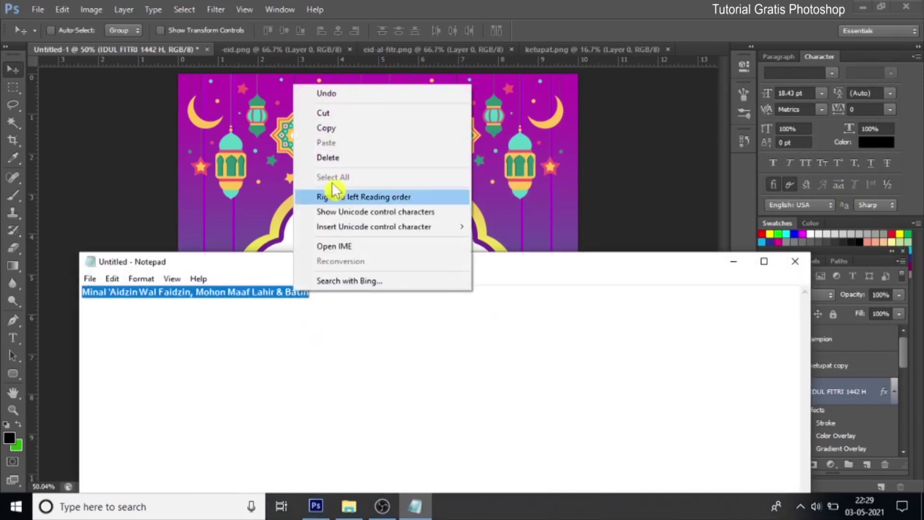
left_click(339, 131)
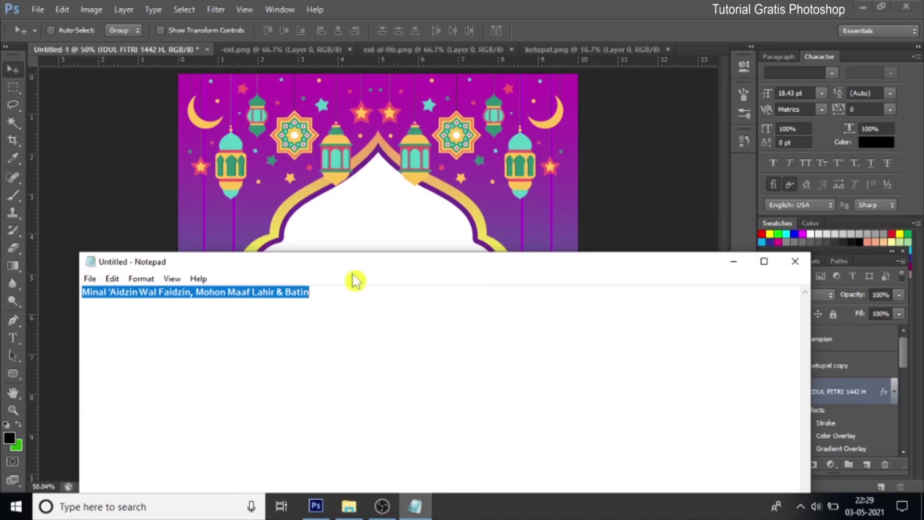
Return to the Photoshop design with the text tool active
left_click(316, 505)
left_click(13, 337)
key("ctrl+t")
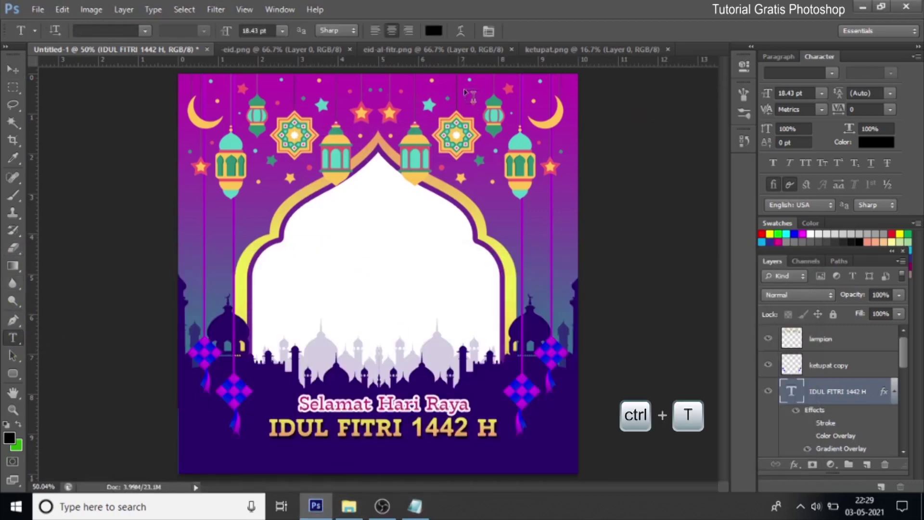
Paste the greeting as white text below the title and size it to 10 pt
left_click(435, 32)
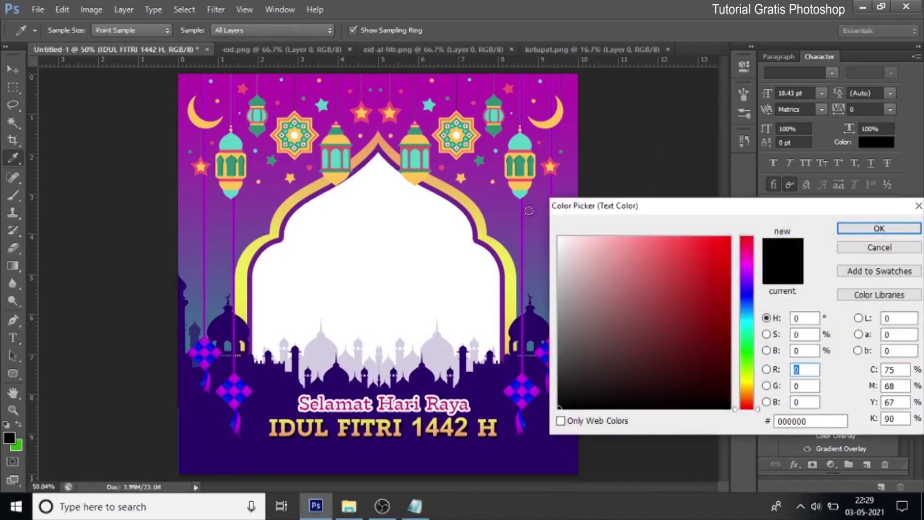
left_click(559, 238)
left_click(913, 235)
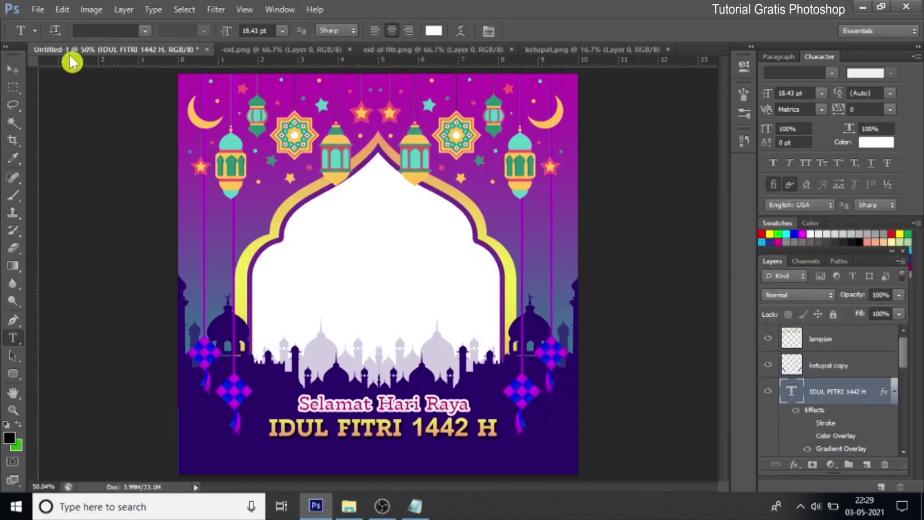
left_click(353, 456)
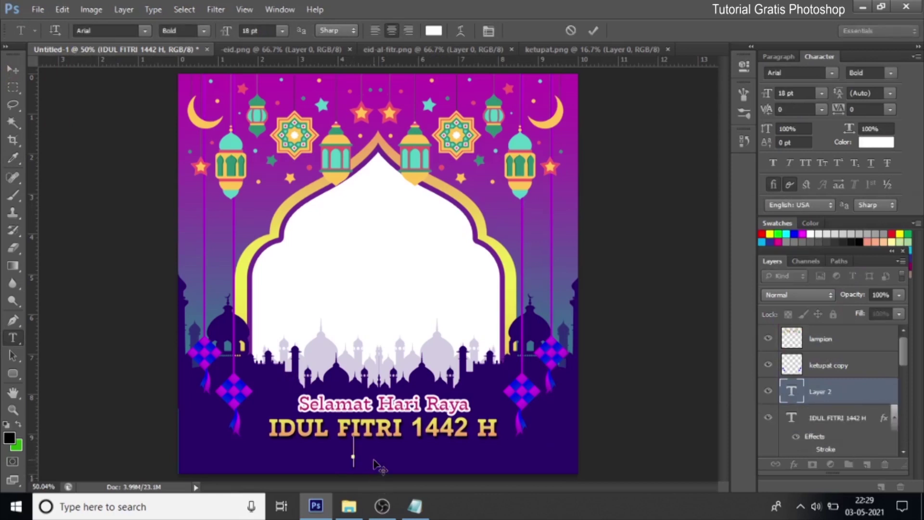
key("ctrl+v")
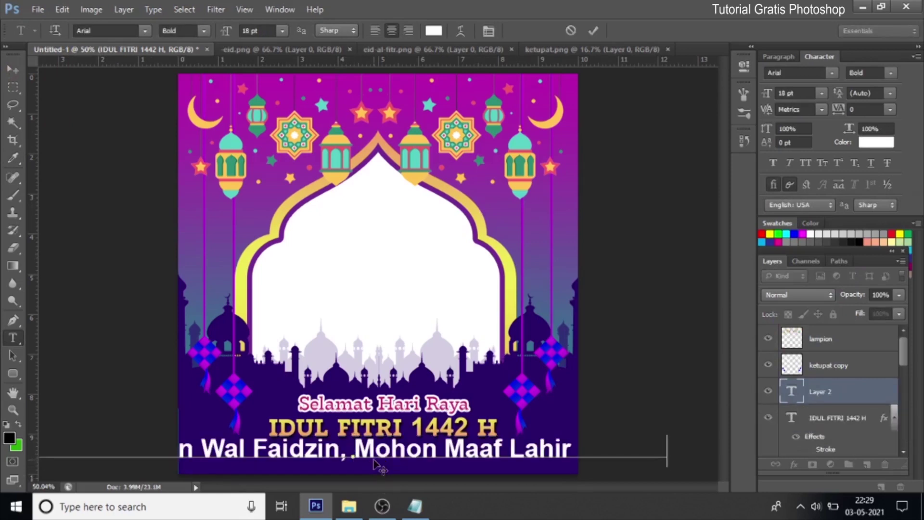
double_click(380, 448)
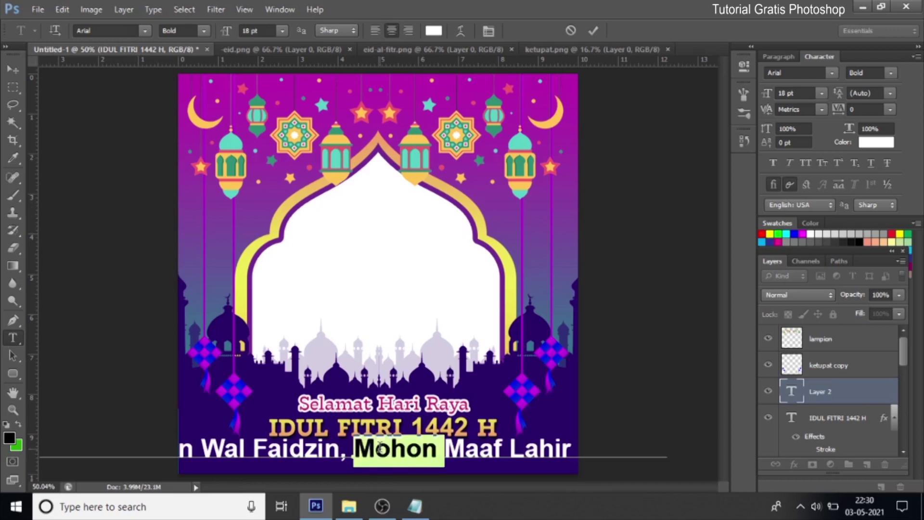
key("ctrl+a")
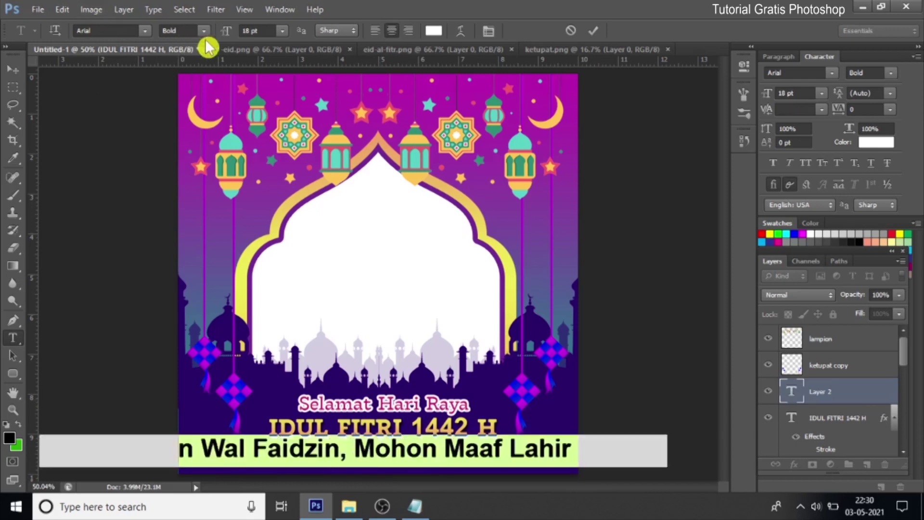
left_click(282, 31)
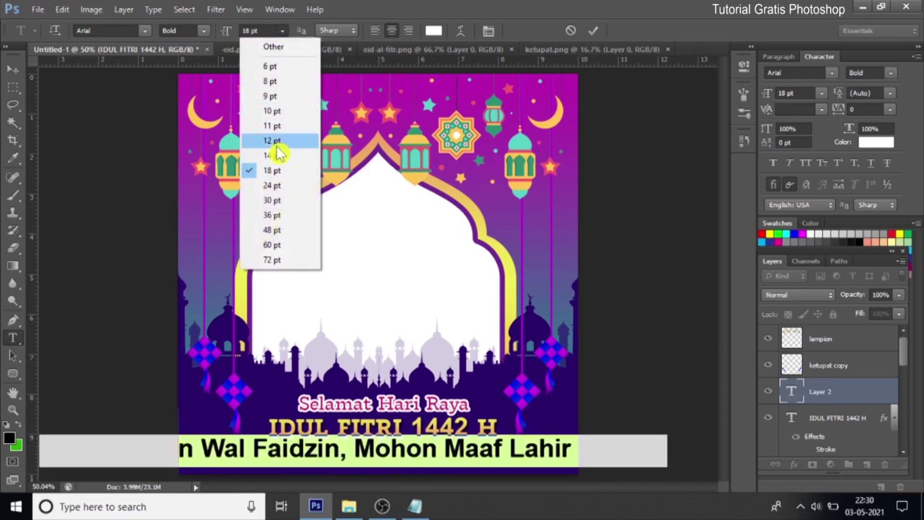
left_click(281, 112)
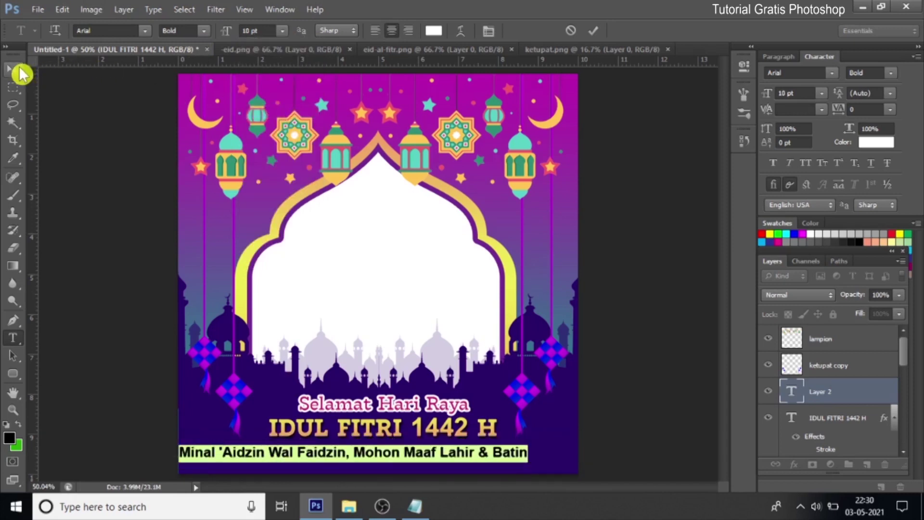
left_click(15, 71)
Centre the greeting under the title, scale it to about 84%, and select the IDUL FITRI 1442 H layer
left_click_drag(396, 420, 427, 418)
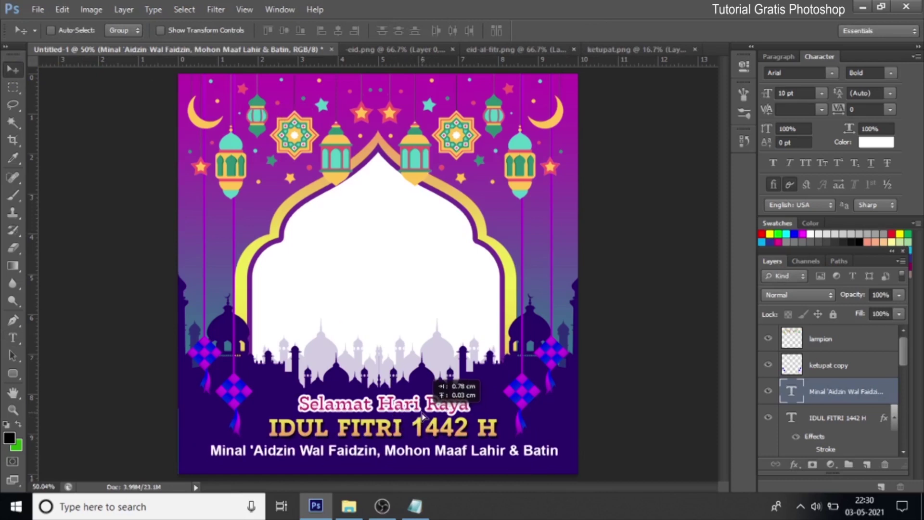
key("ctrl+t")
left_click_drag(559, 443, 533, 449)
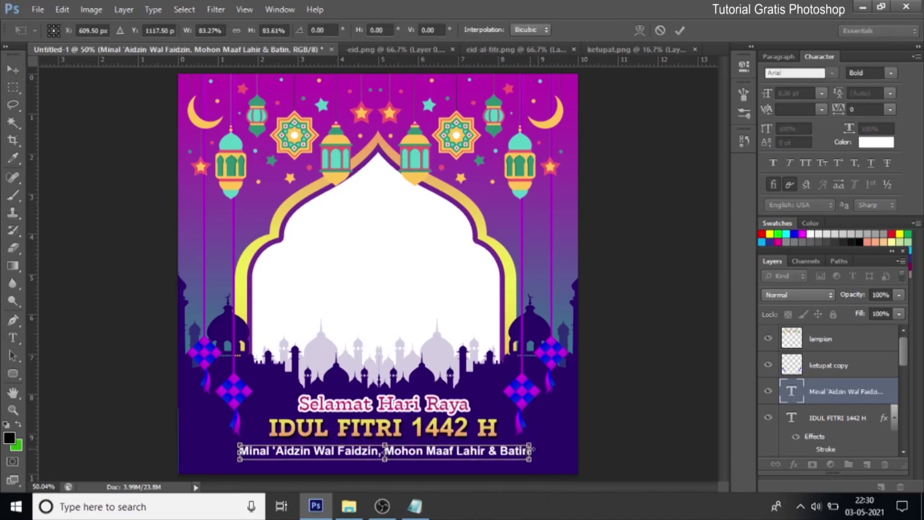
key("Return")
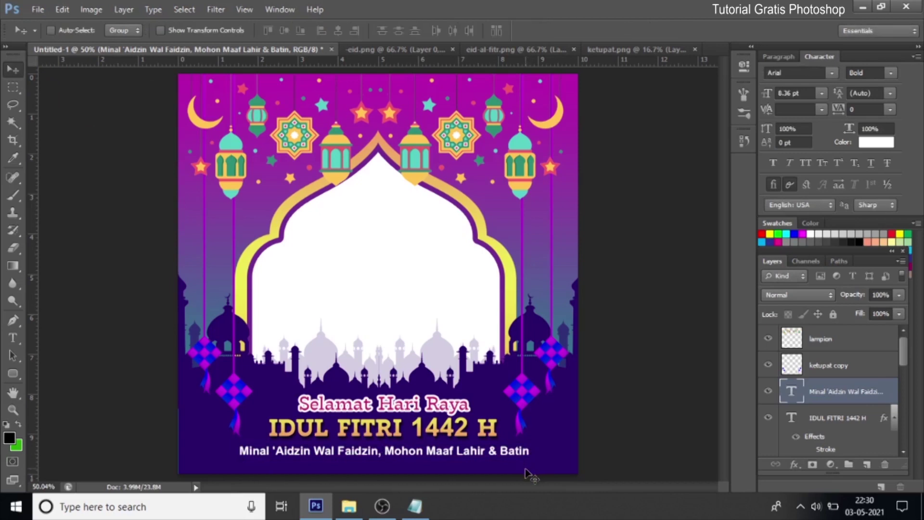
key("Left")
key("Left")
key("Left")
key("Down")
key("Down")
key("Down")
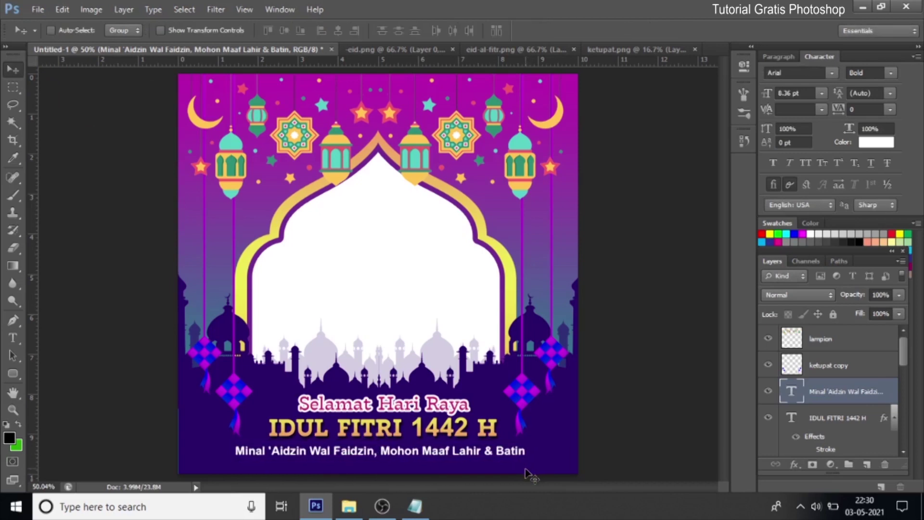
right_click(435, 429)
left_click(455, 437)
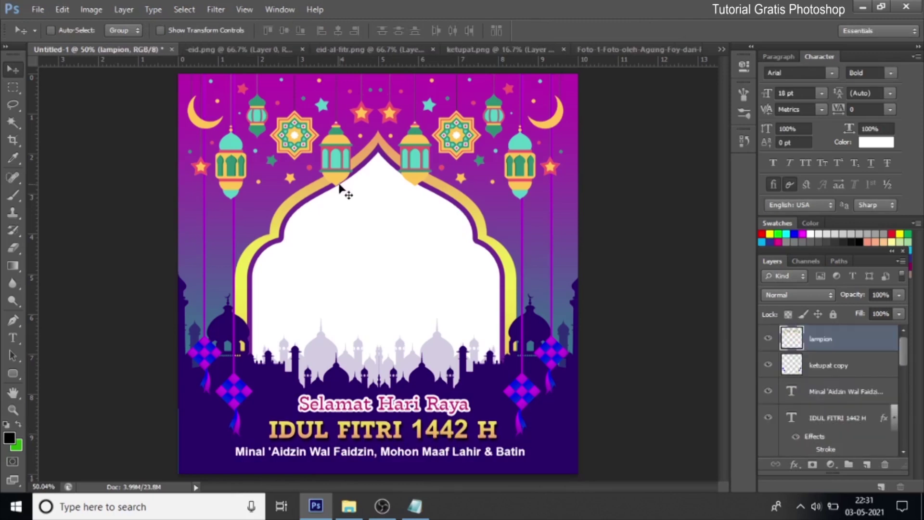
Nudge the lanterns slightly right and down, then make Layer 1 copy the active layer
left_click_drag(340, 189, 342, 196)
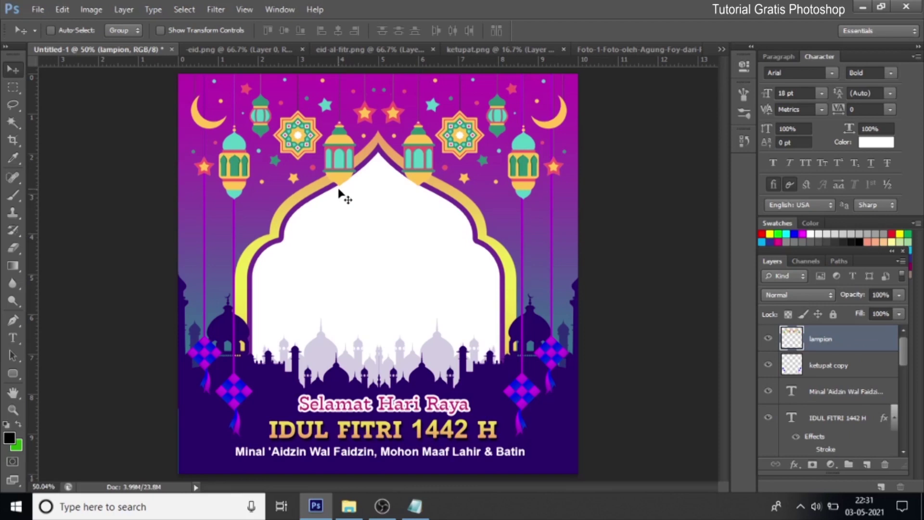
left_click(342, 196)
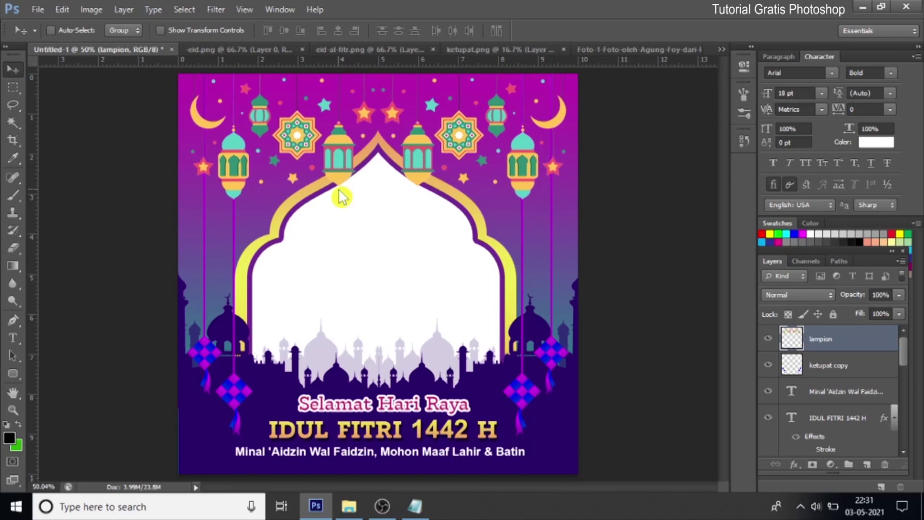
right_click(363, 233)
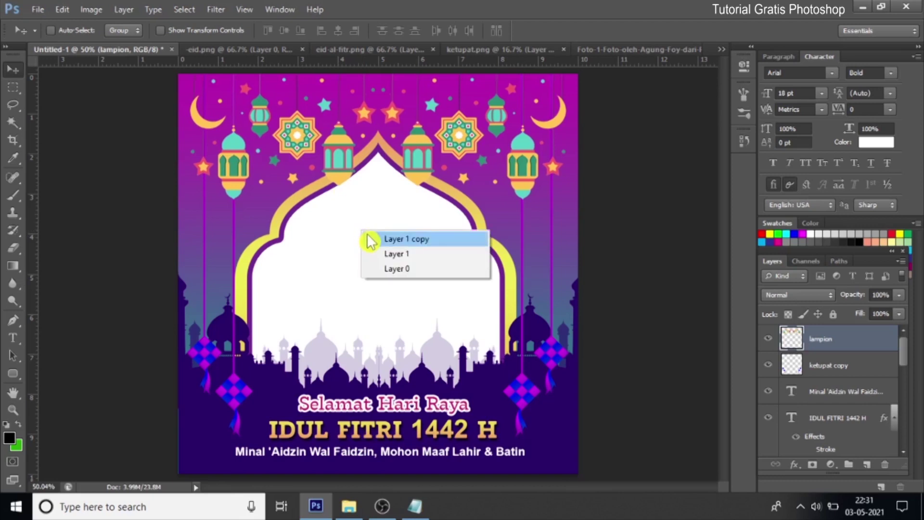
left_click(369, 239)
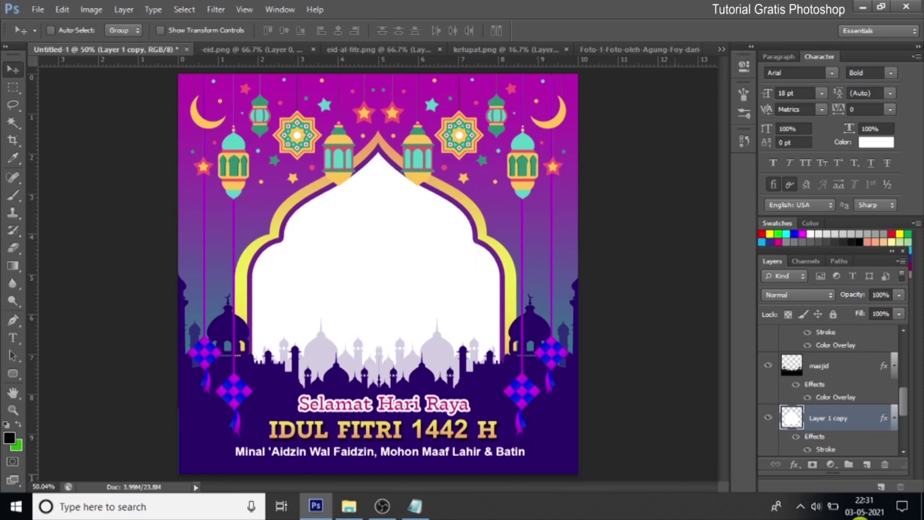
Add a new empty layer and merge it with the Layer 1 copy arch layer
left_click_drag(877, 479, 871, 477)
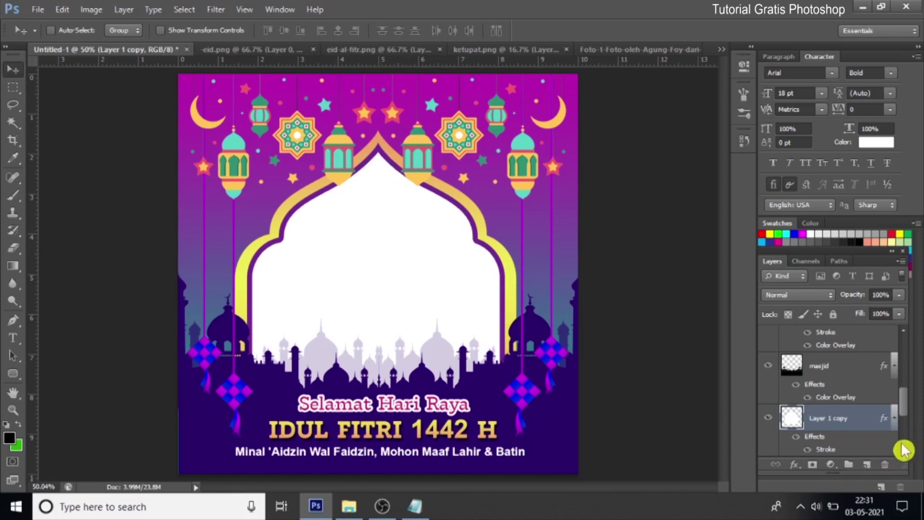
left_click_drag(872, 472, 866, 468)
left_click(867, 465)
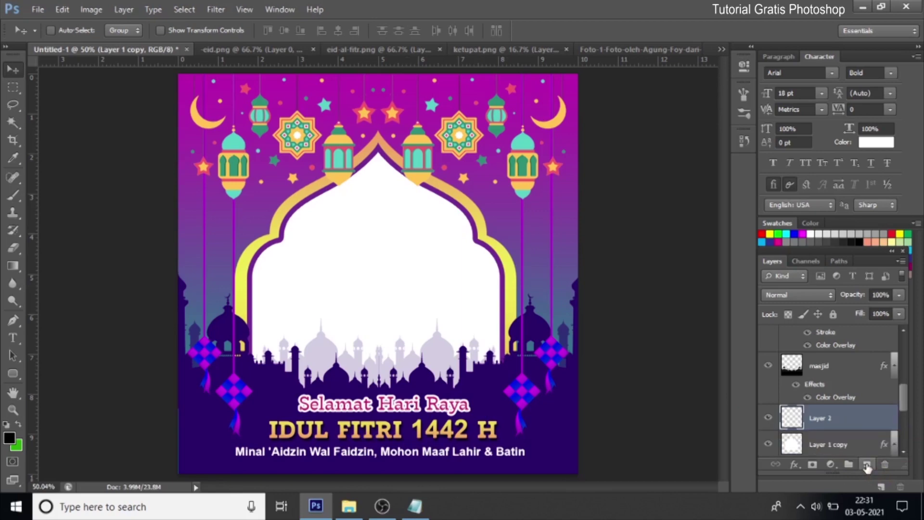
left_click(836, 447, "shift")
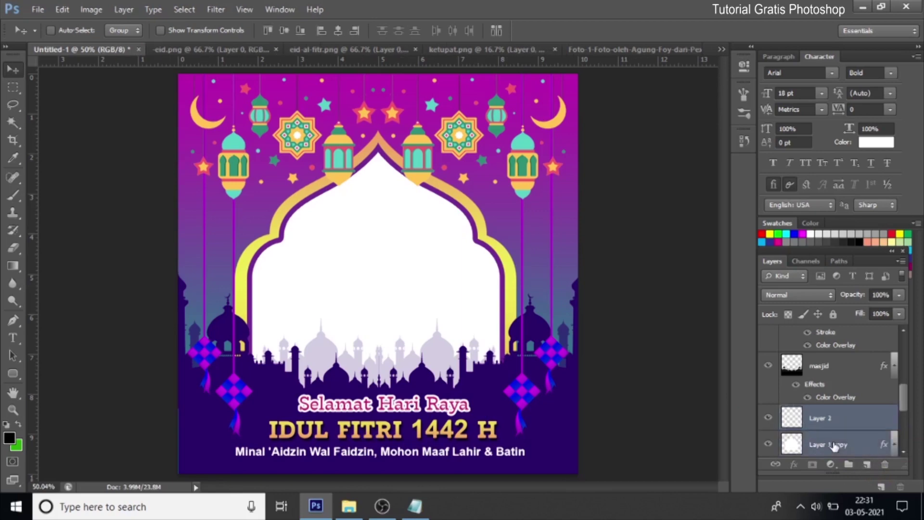
right_click(817, 422)
left_click(748, 332)
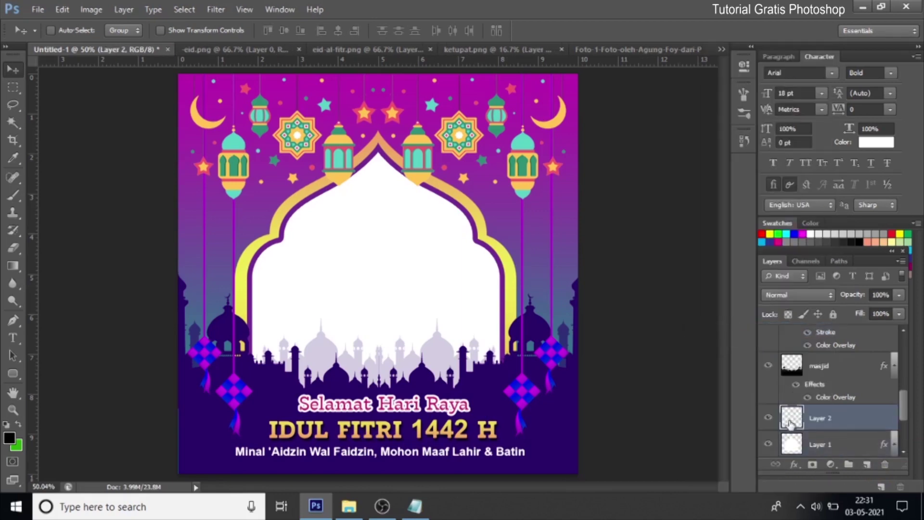
Check the merged arch layer's visibility, then Magic Wand-select the white window inside the arch
left_click(768, 418)
left_click(768, 418)
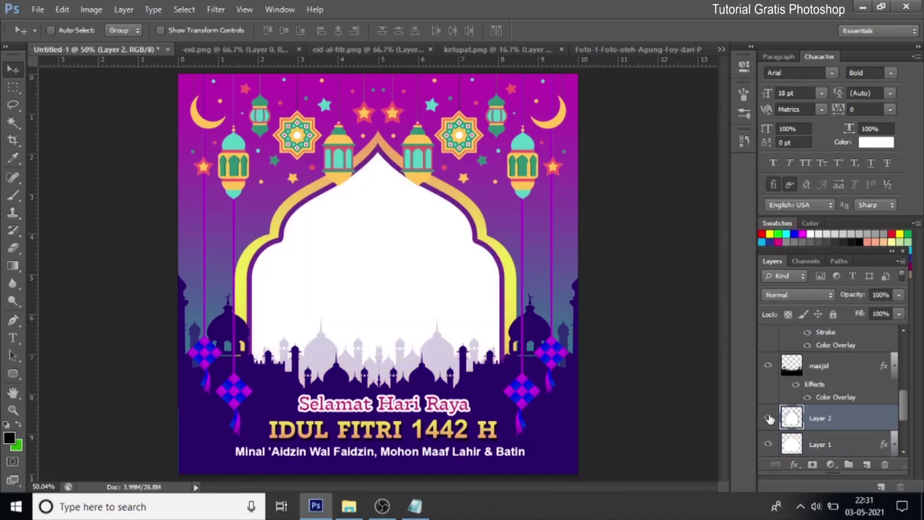
left_click(13, 122)
left_click(435, 261)
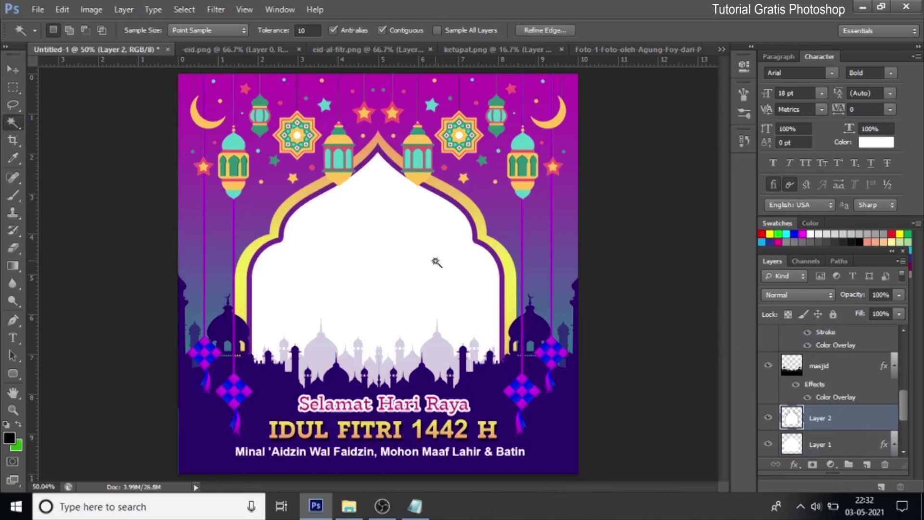
Open the hijab portrait photo and copy the whole image
left_click(37, 9)
left_click(450, 157)
key("ctrl+o")
left_click_drag(650, 128, 666, 247)
left_click(514, 187)
left_click(628, 385)
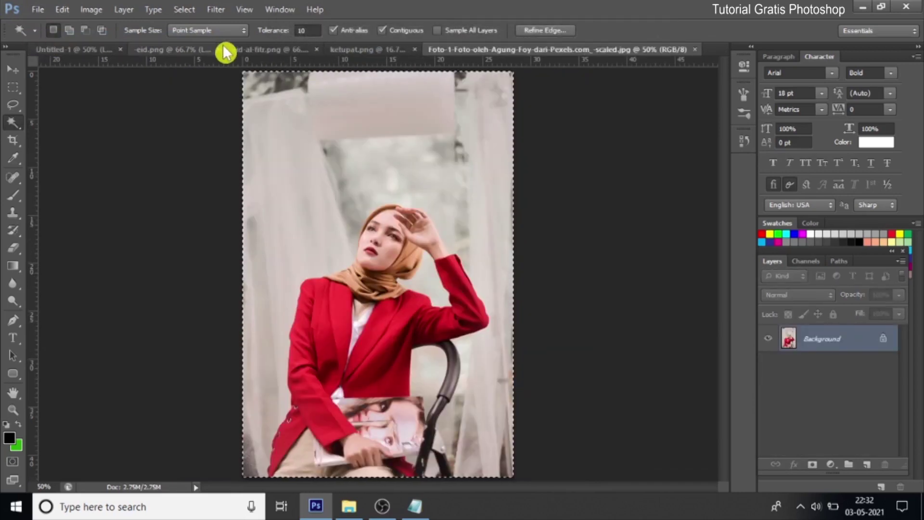
left_click(189, 11)
left_click(190, 24)
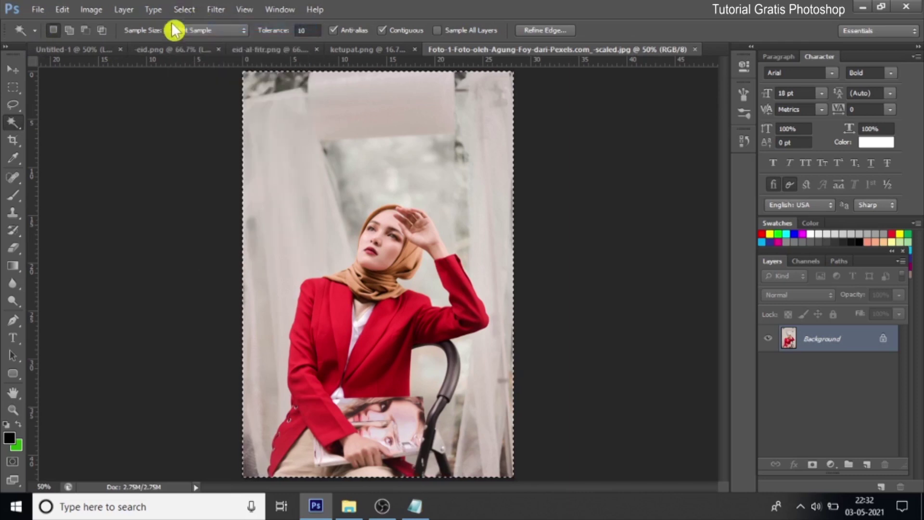
left_click(63, 10)
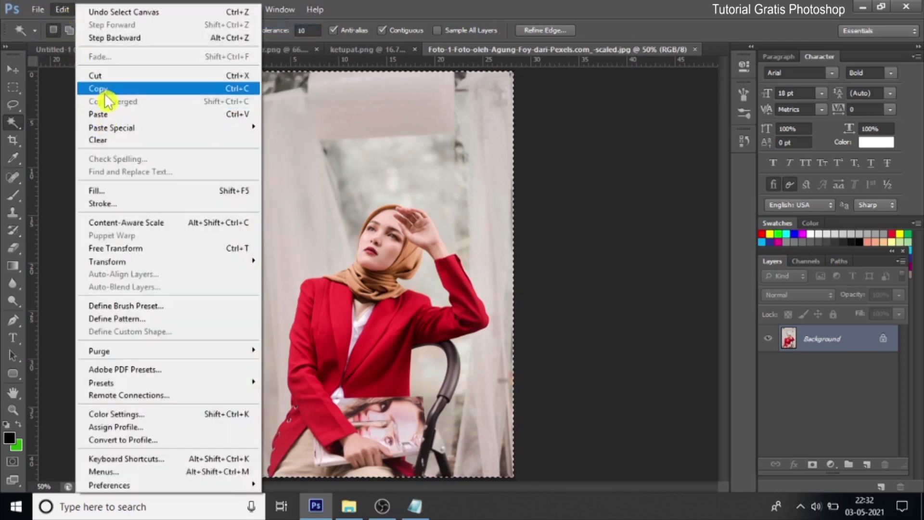
left_click(106, 88)
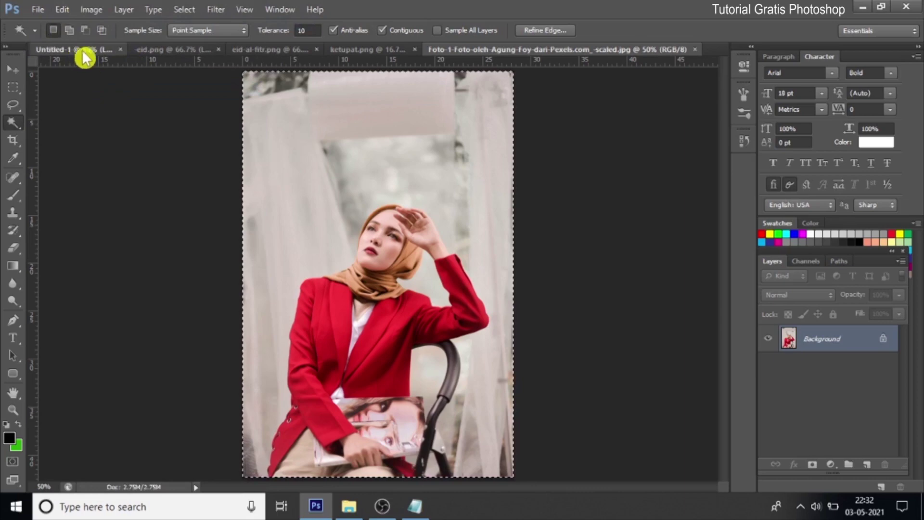
Paste the photo into the arch selection in Untitled-1 and nudge it slightly up
left_click(77, 51)
left_click(60, 10)
mouse_move(112, 127)
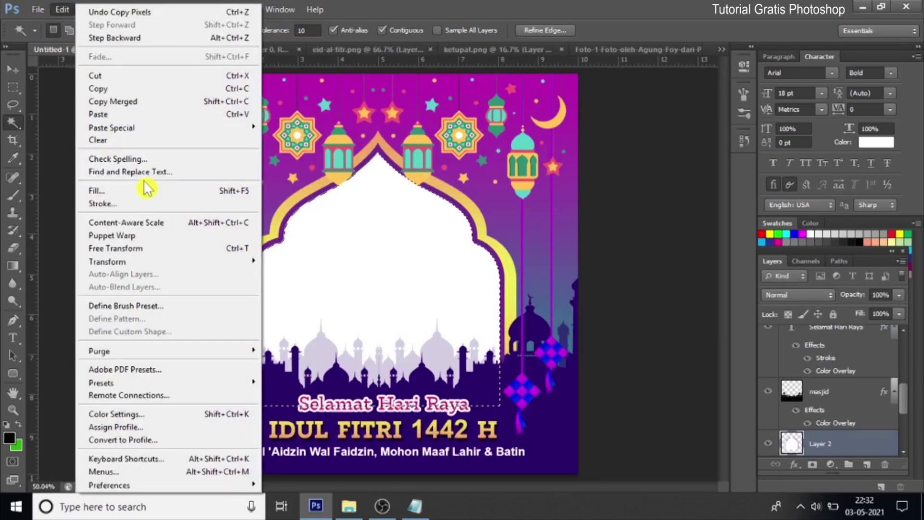
left_click(293, 139)
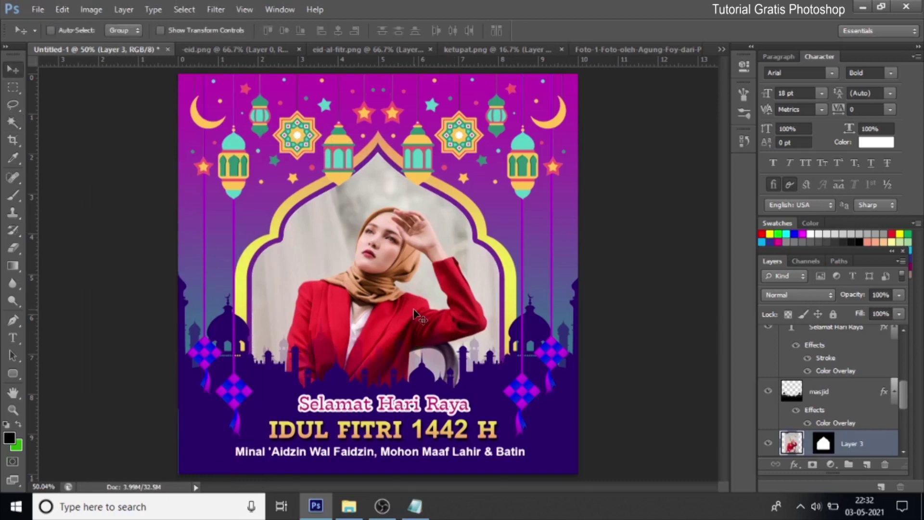
left_click_drag(406, 305, 406, 288)
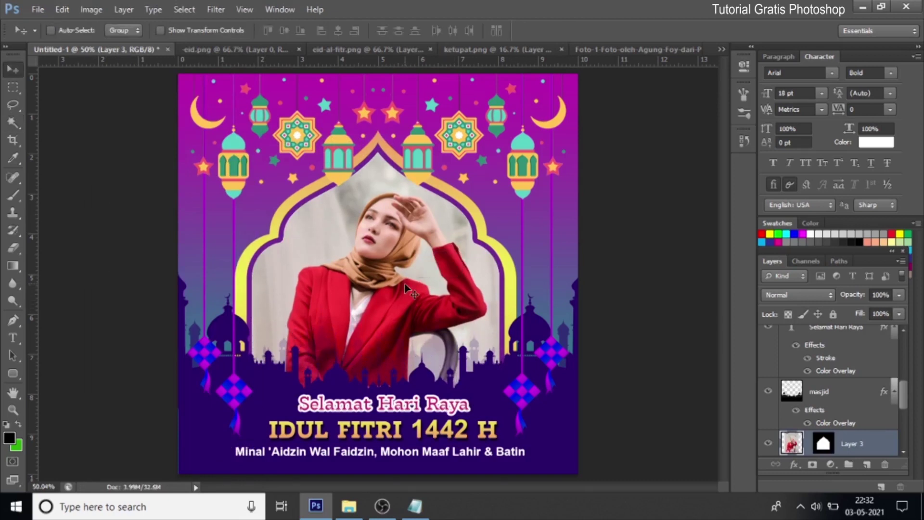
left_click(37, 9)
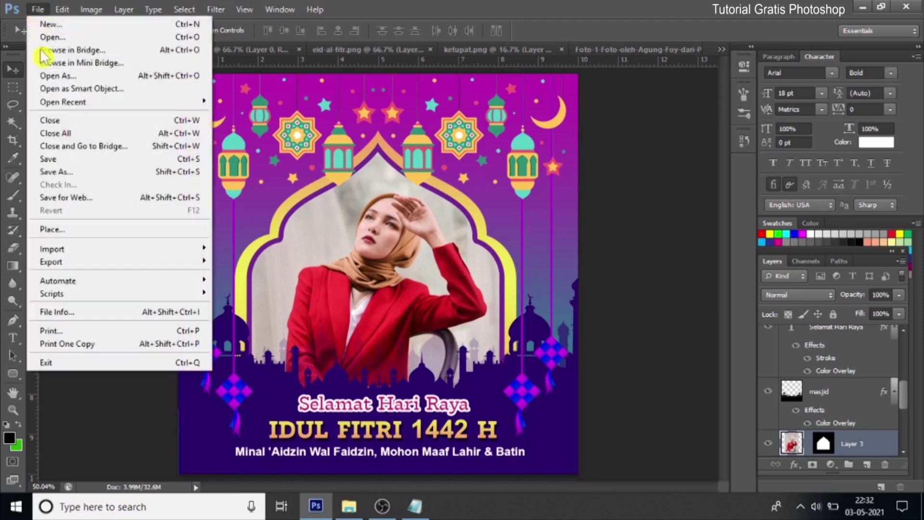
In Save As, navigate to the Twibbon Idul Fitri 2 folder
left_click(52, 172)
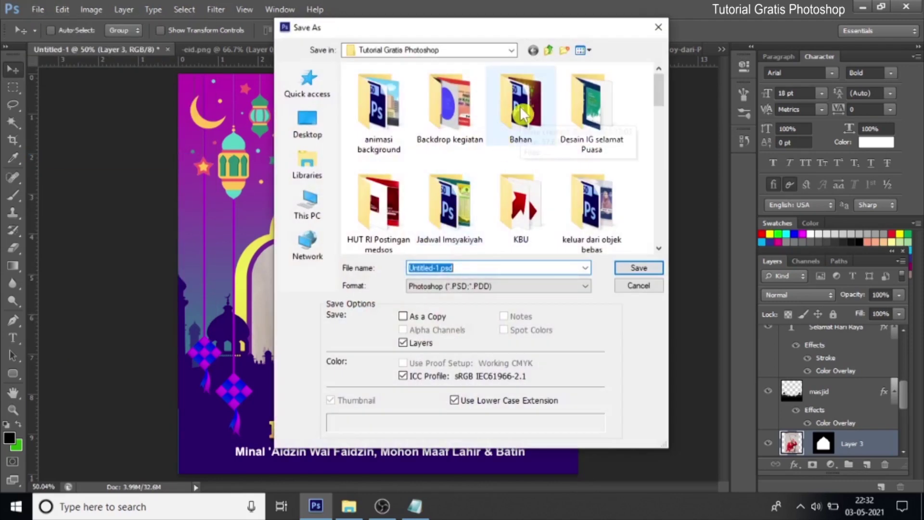
left_click(521, 110)
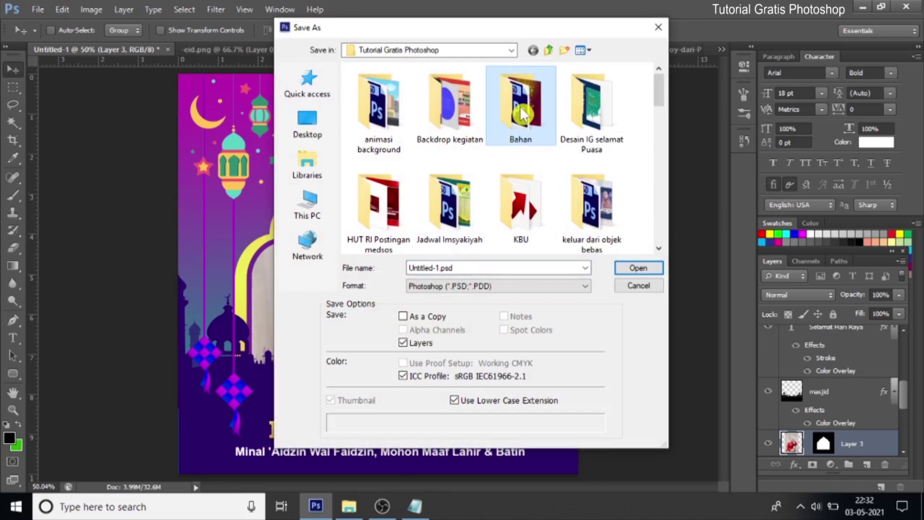
key("t")
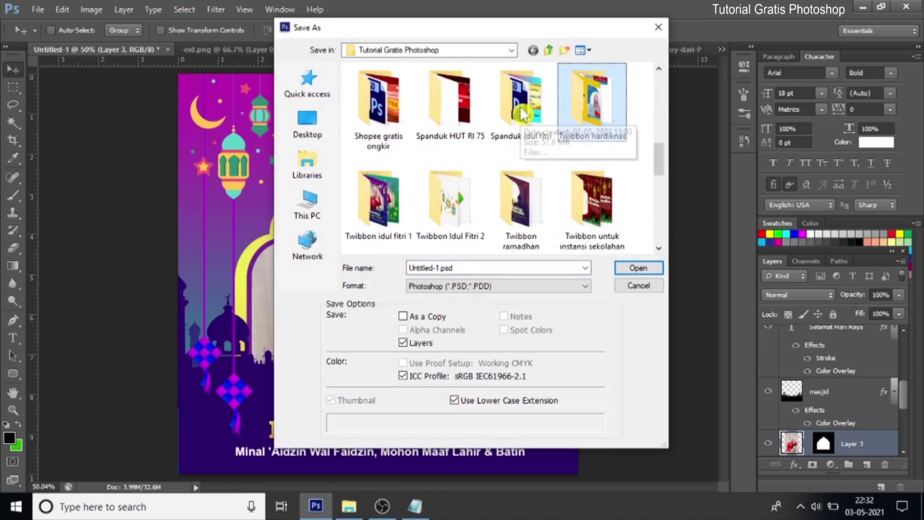
double_click(453, 212)
Save as twibbon idul fitri.psd with default format options, then delete Layer 3
double_click(506, 267)
type("twibbon idul fitri")
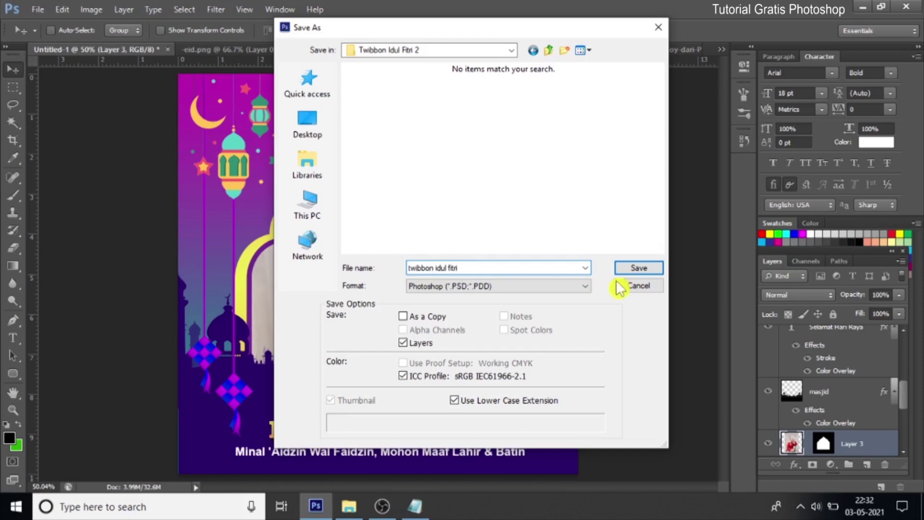
left_click(619, 268)
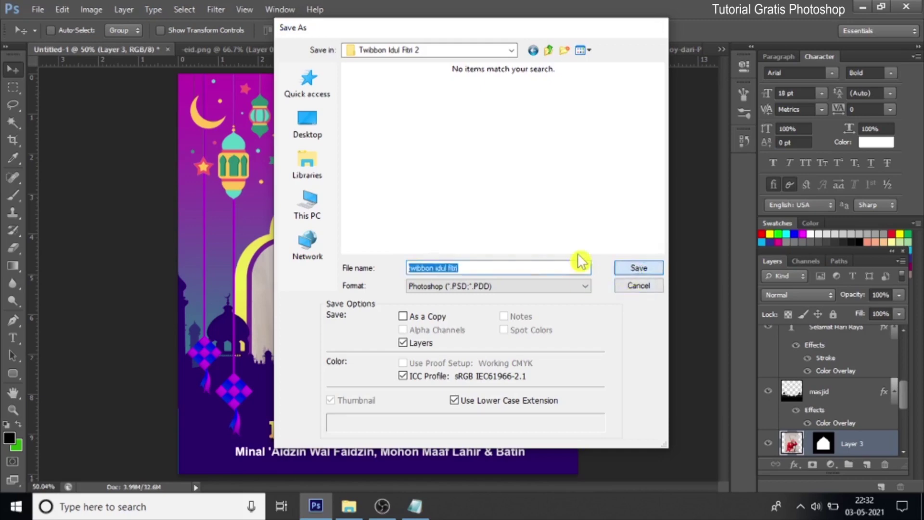
left_click(602, 151)
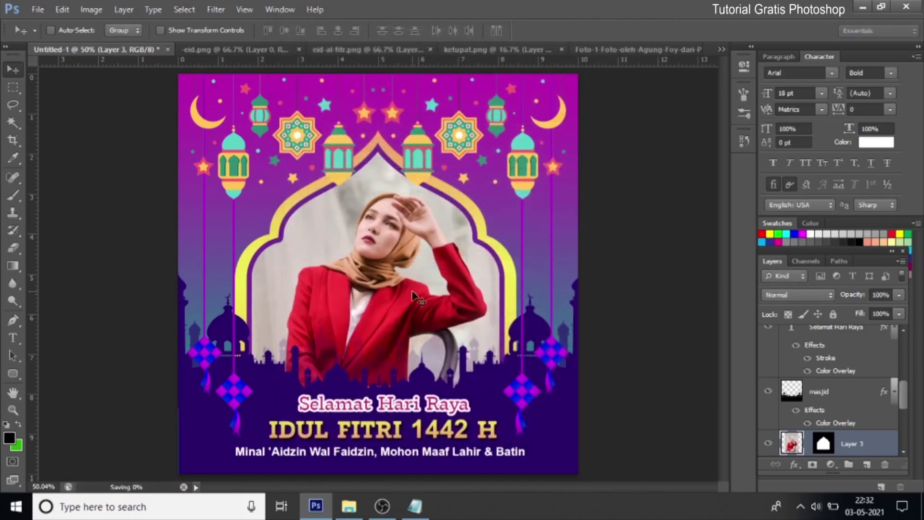
left_click_drag(781, 448, 885, 465)
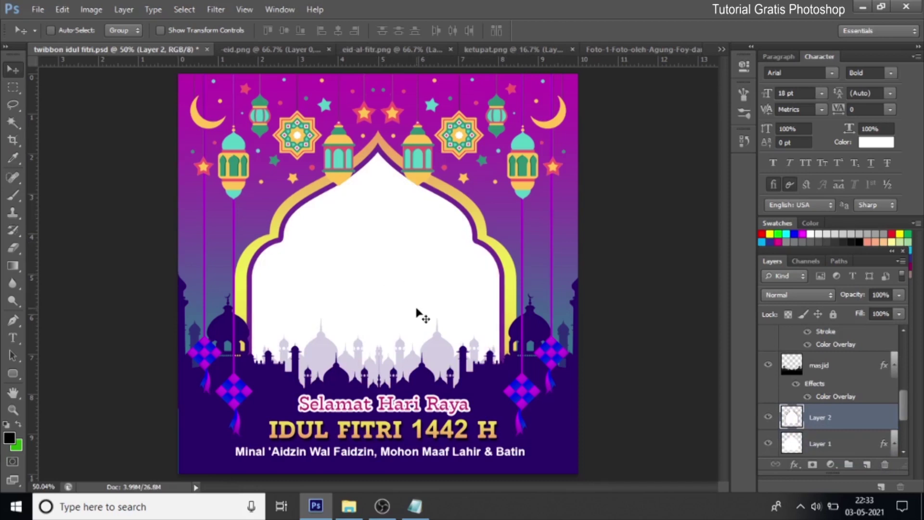
Magic Wand the white arch, merge Layers 0, 1 and 2 visible, and delete the white interior
left_click_drag(13, 123, 91, 139)
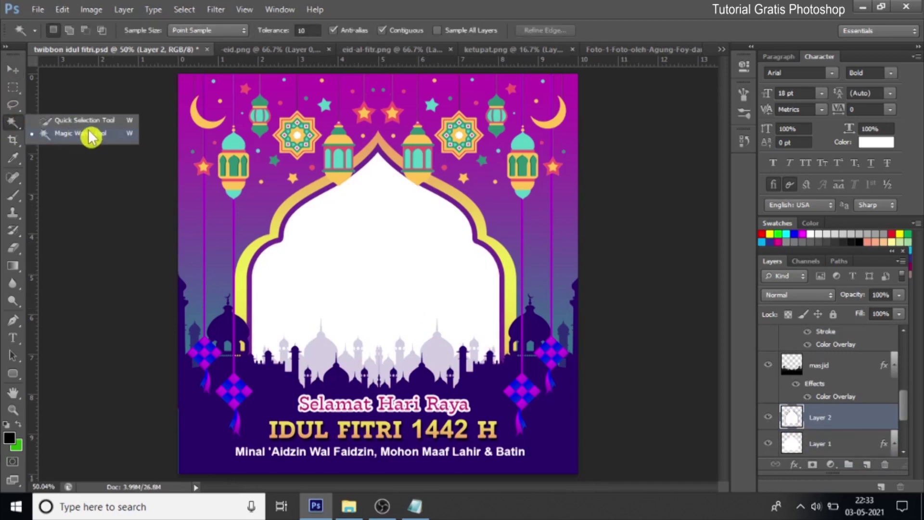
left_click(399, 273)
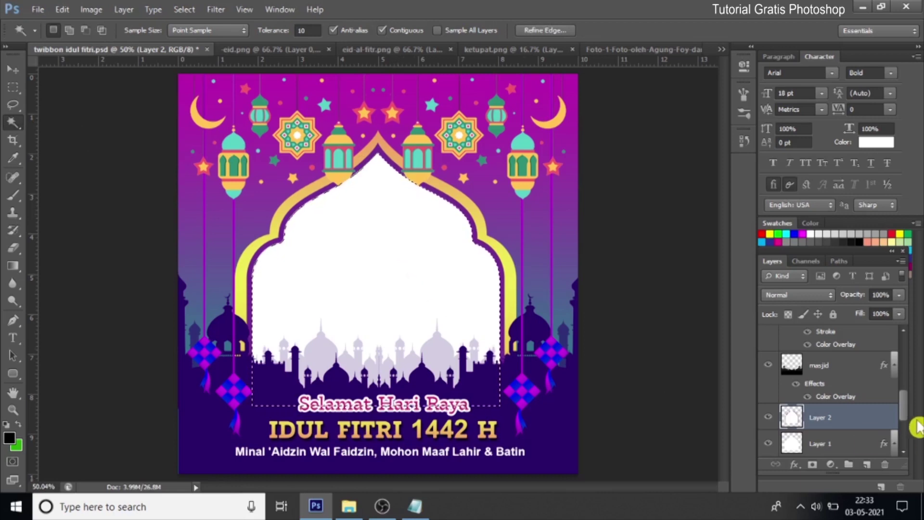
left_click_drag(915, 423, 910, 441)
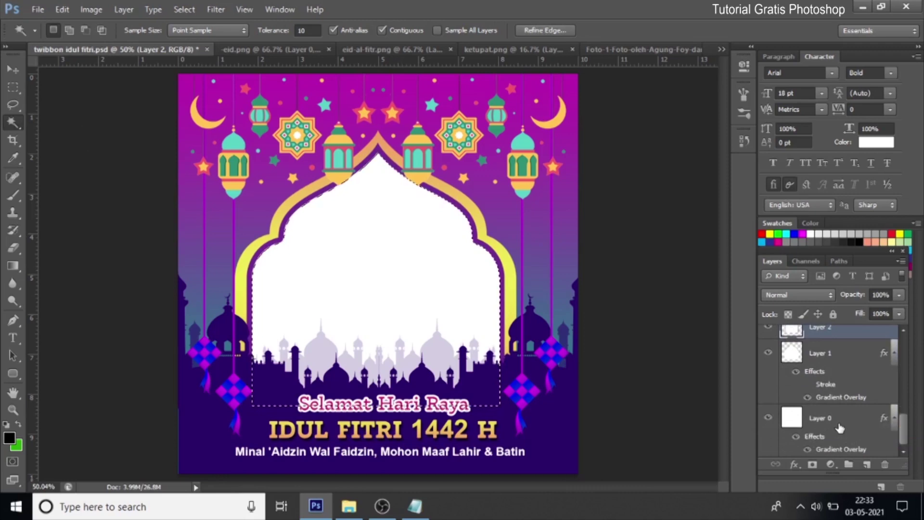
left_click(839, 357, "ctrl")
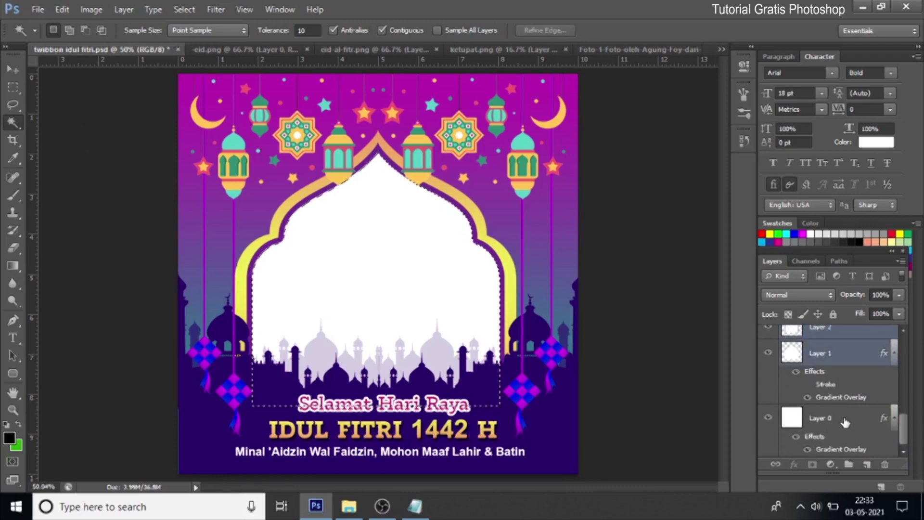
left_click(846, 423, "ctrl")
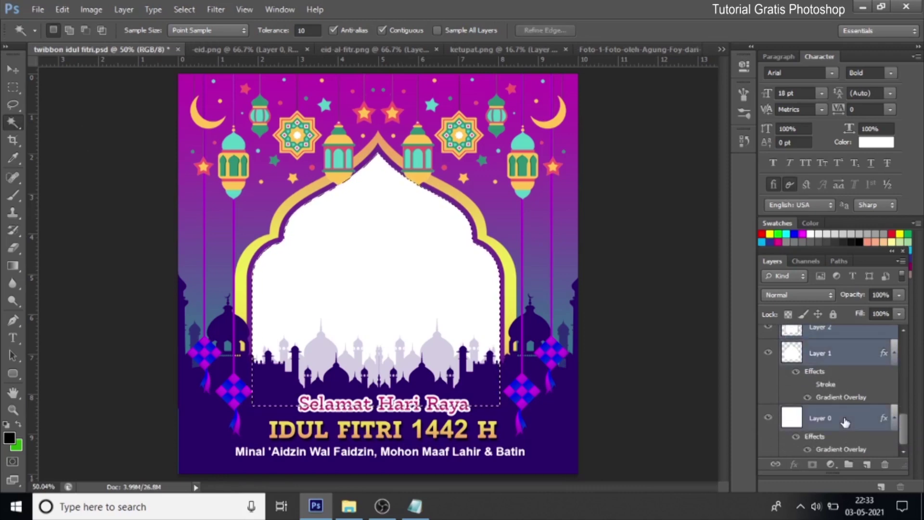
right_click(846, 422)
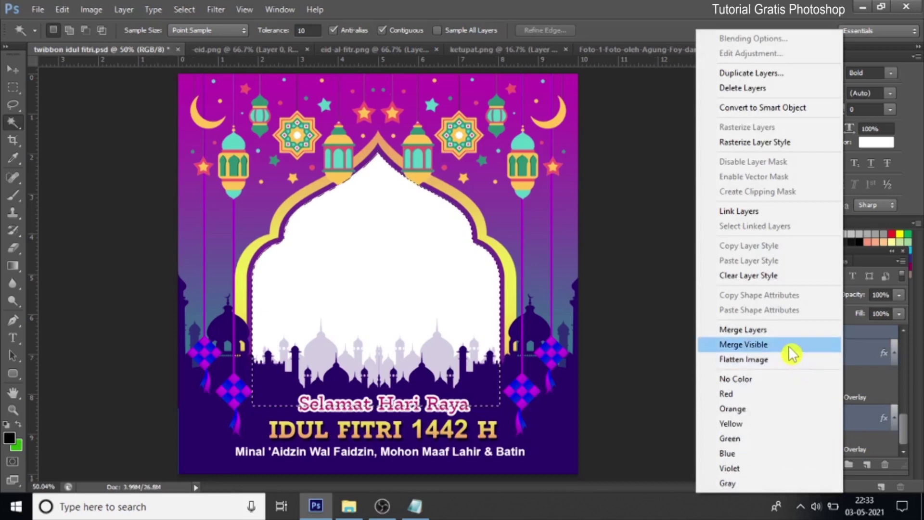
left_click(790, 331)
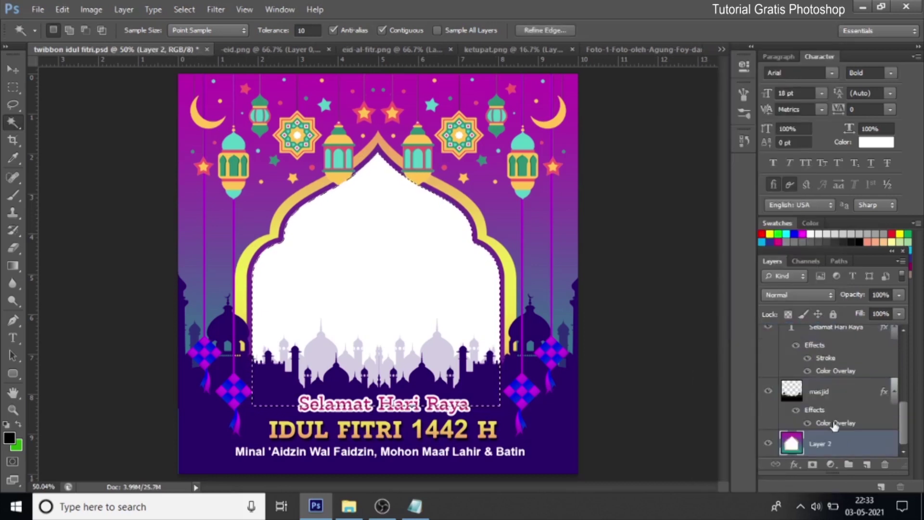
key("Delete")
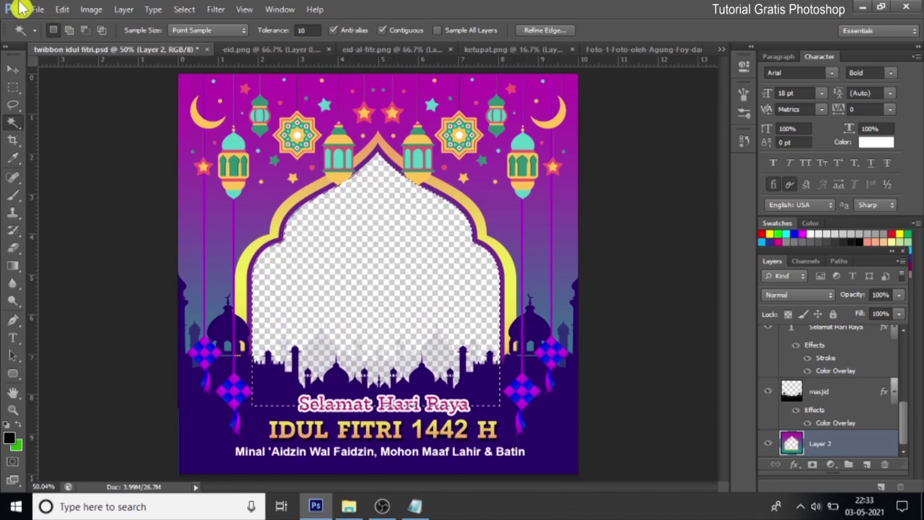
left_click(38, 9)
Save a PNG copy named twibbon idul fitri.png with default PNG options
left_click(55, 172)
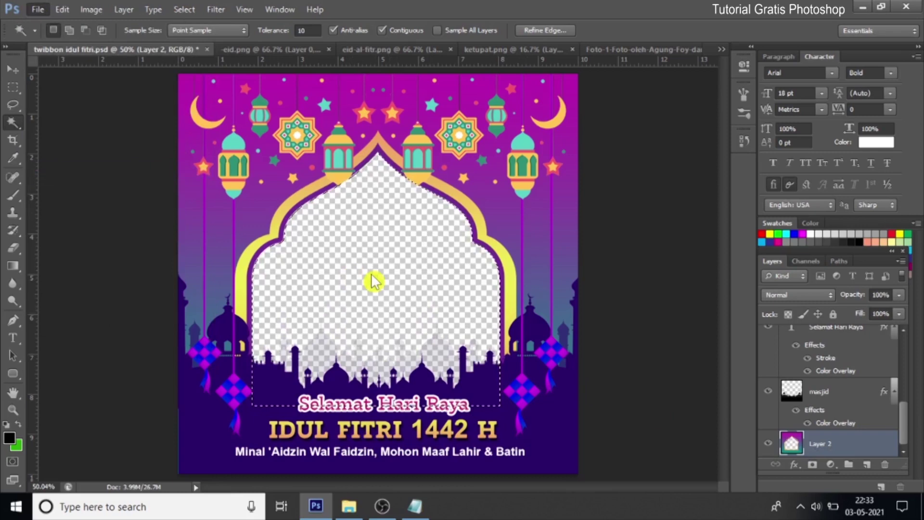
left_click(450, 285)
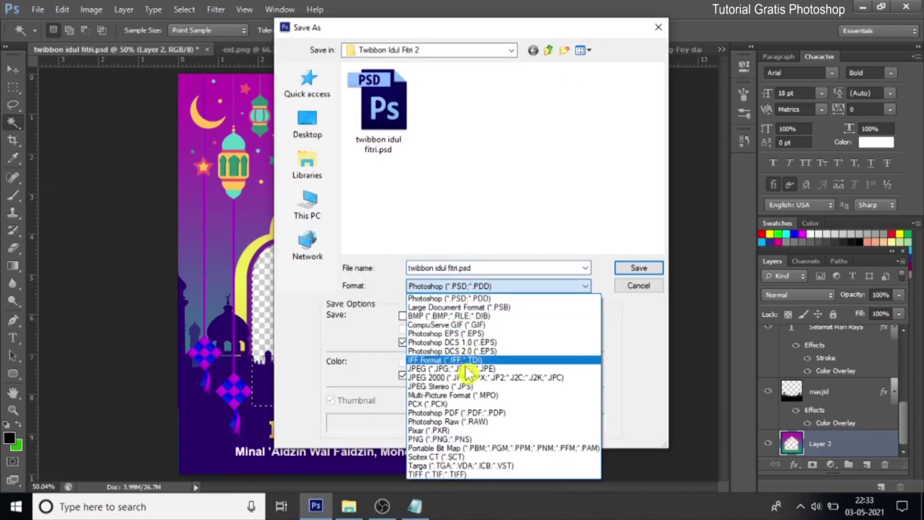
left_click(474, 439)
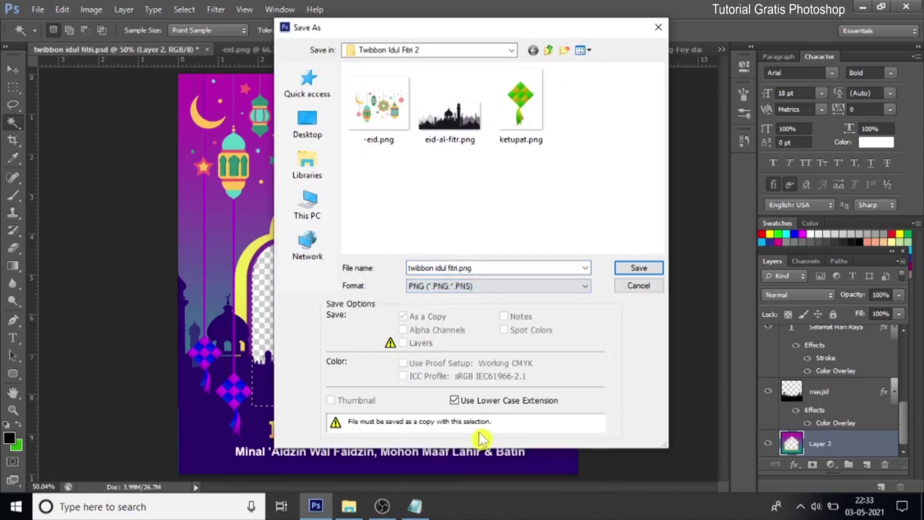
left_click(636, 269)
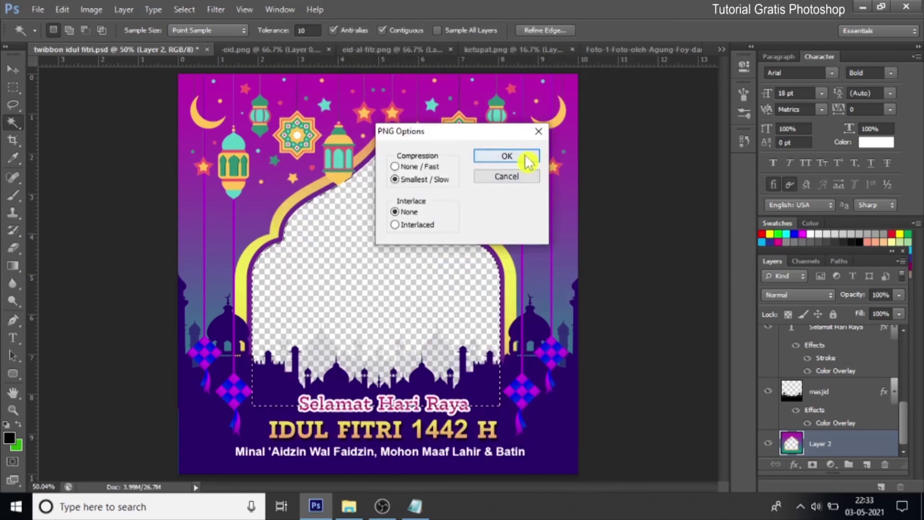
left_click(525, 155)
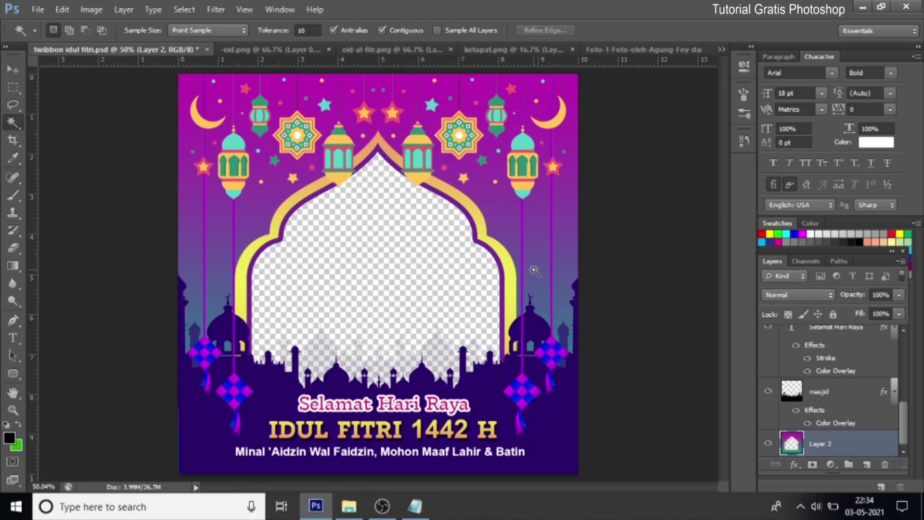
key("ctrl+u")
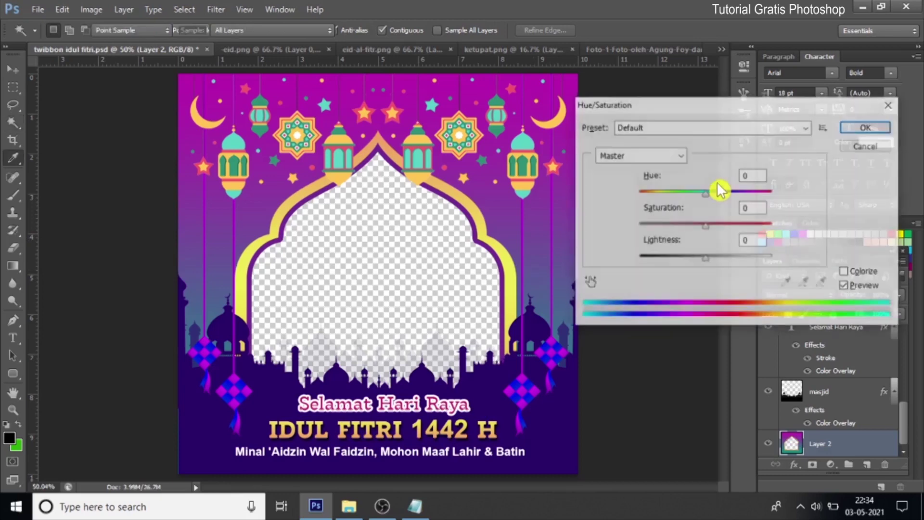
mouse_move(706, 192)
left_mouse_down()
mouse_move(749, 192)
mouse_move(656, 193)
left_mouse_up()
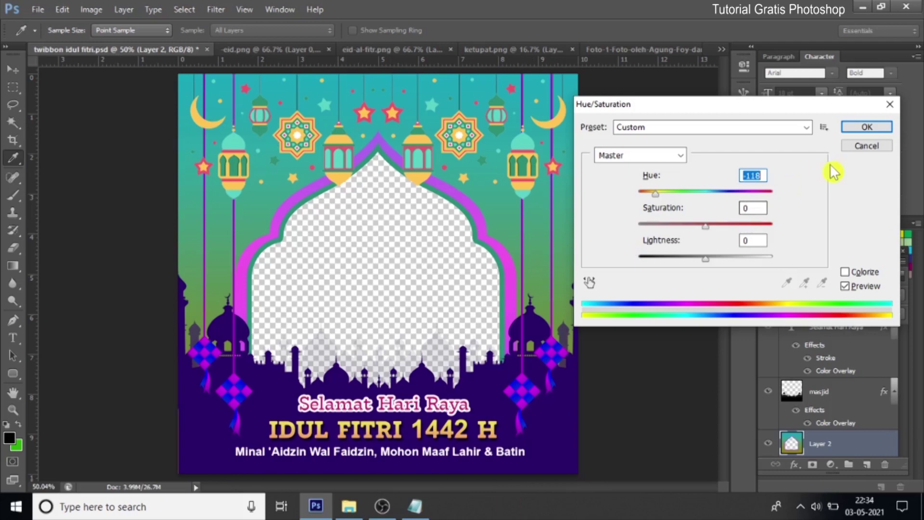
left_click(867, 127)
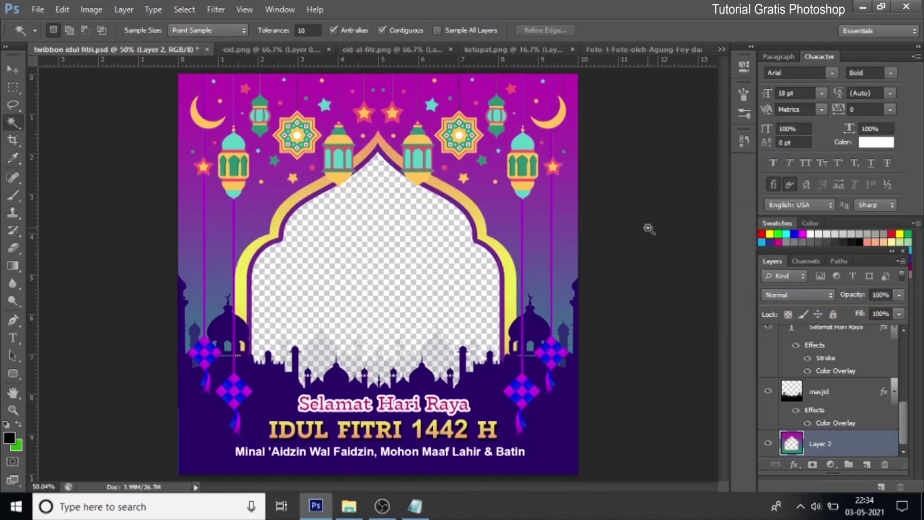